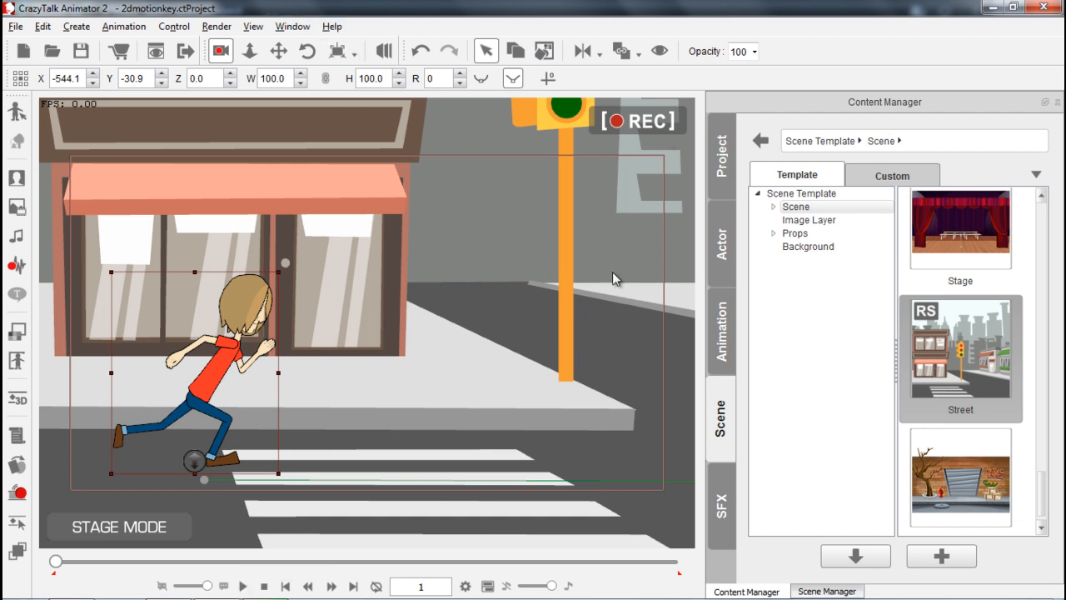
Step: Play back the finished street scene animation of the running character from the beginning, replay it, and stop playback
{"action": "left_click", "coordinate": [244, 586]}
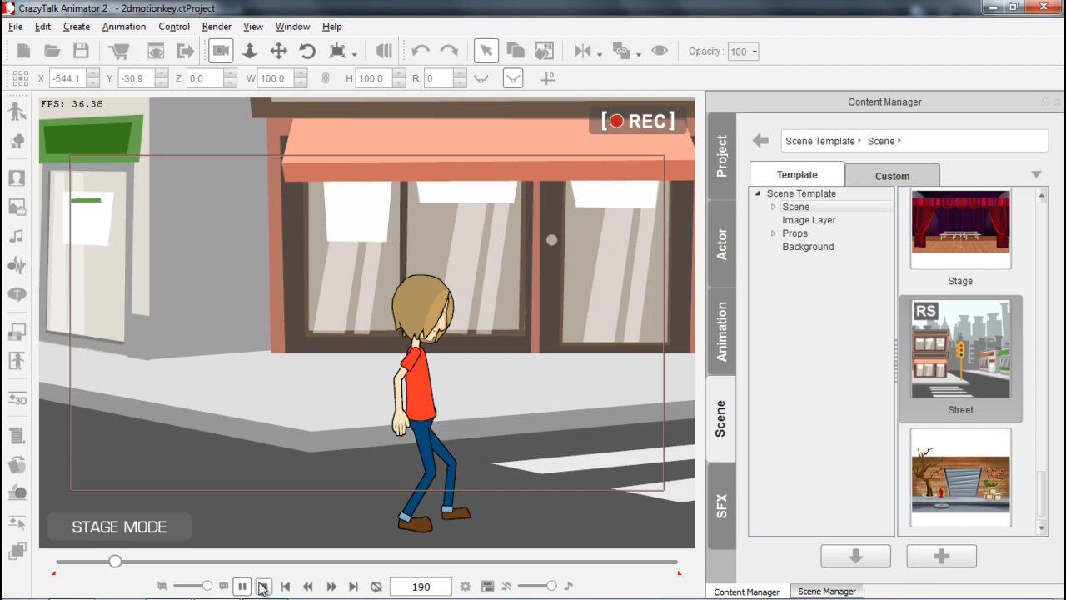
{"action": "left_click", "coordinate": [263, 587]}
{"action": "left_click", "coordinate": [241, 586]}
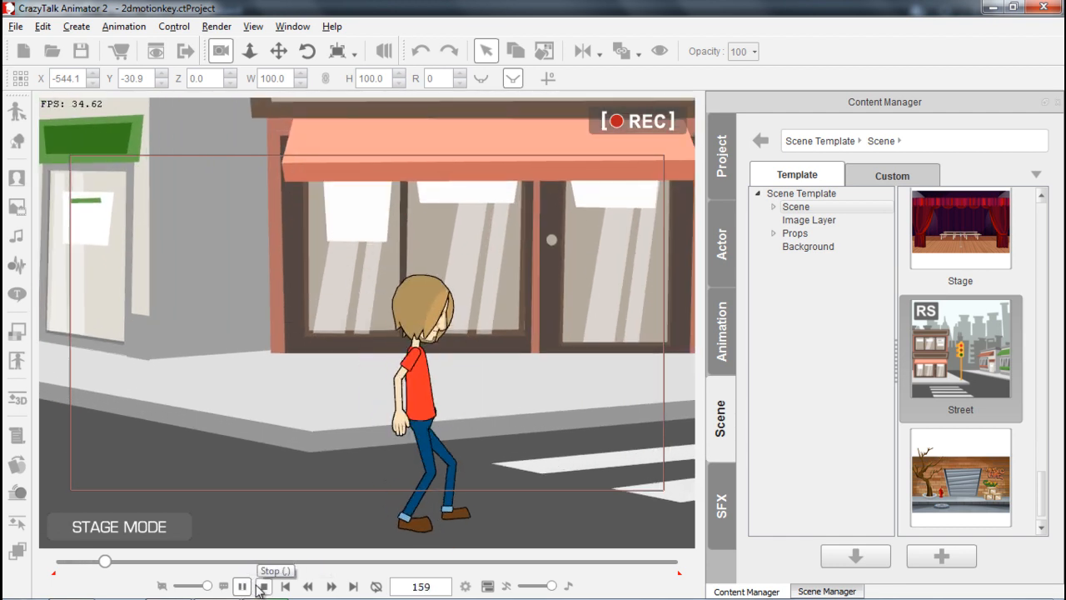
{"action": "left_click", "coordinate": [263, 586]}
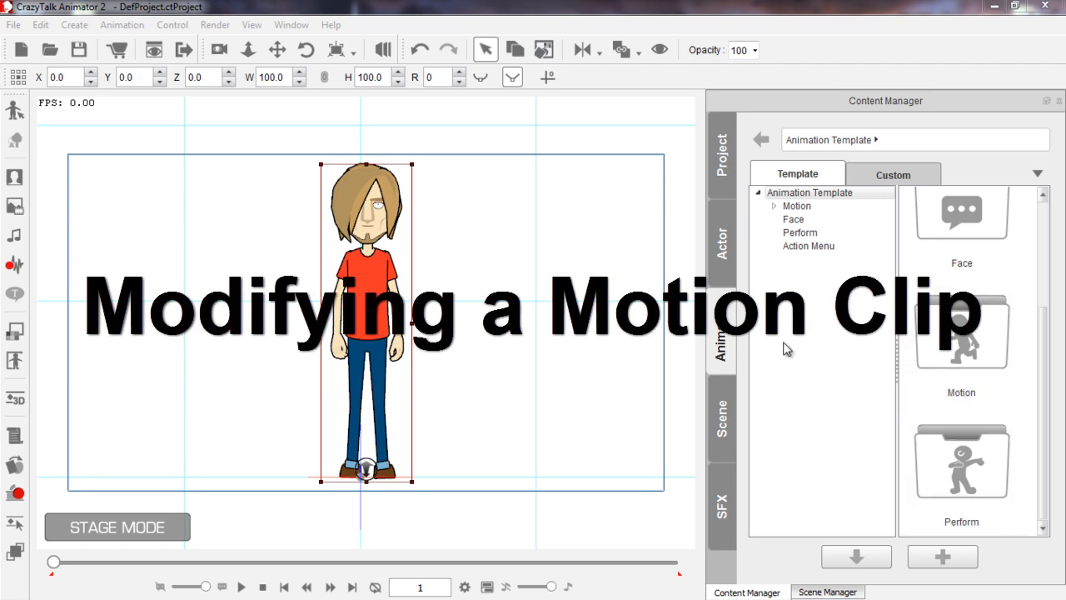
Step: Apply the Run_Sprint motion from the 3D 01_Move animation templates to the character and stop its playback
{"action": "left_click", "coordinate": [799, 208]}
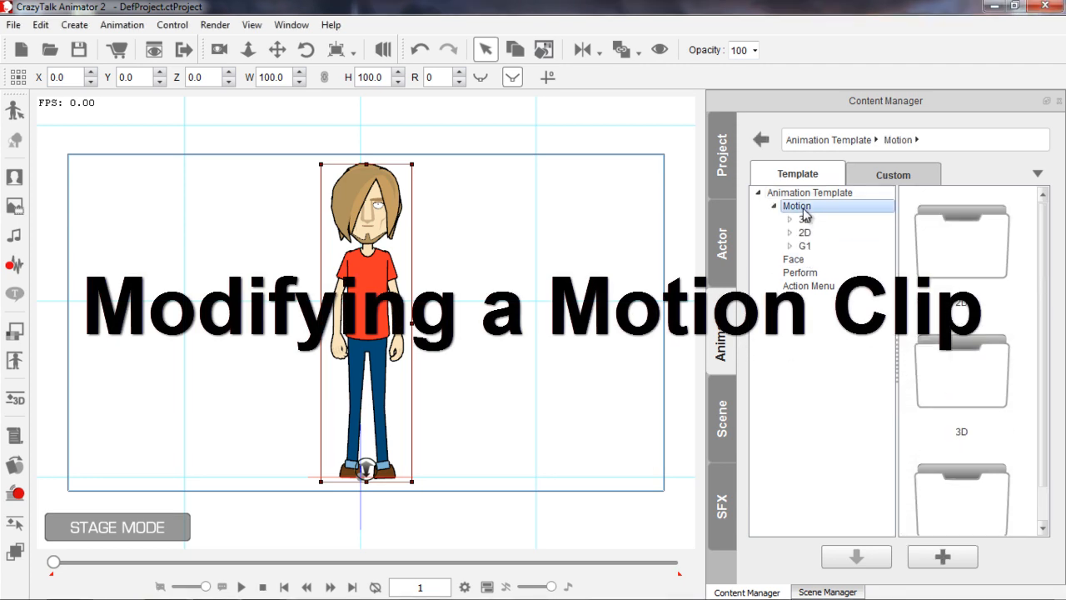
{"action": "left_click", "coordinate": [805, 222]}
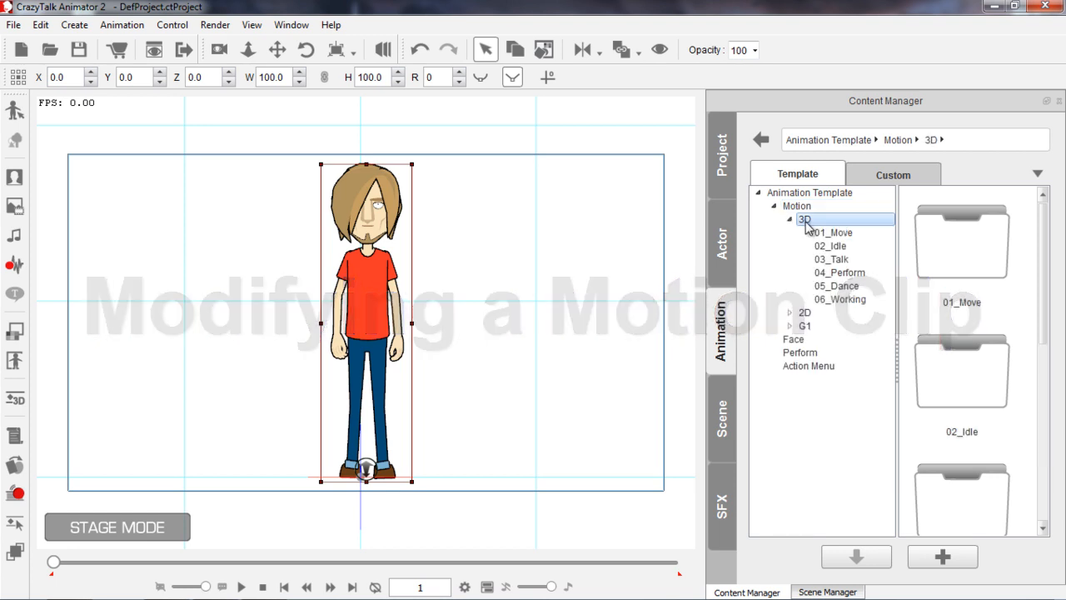
{"action": "left_click", "coordinate": [837, 234]}
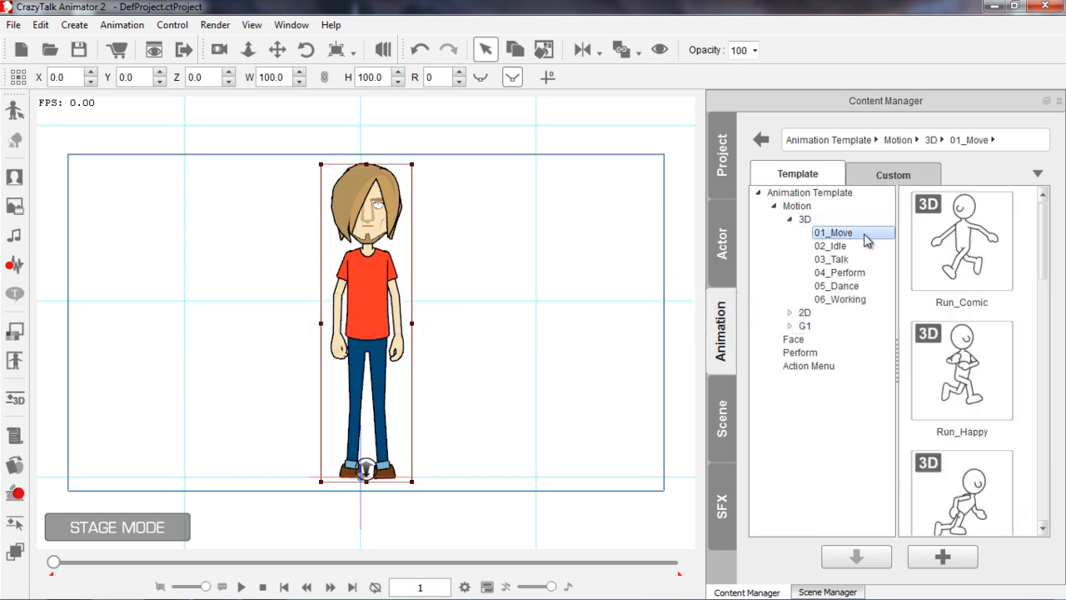
{"action": "left_click_drag", "start_coordinate": [1040, 241], "coordinate": [1042, 283]}
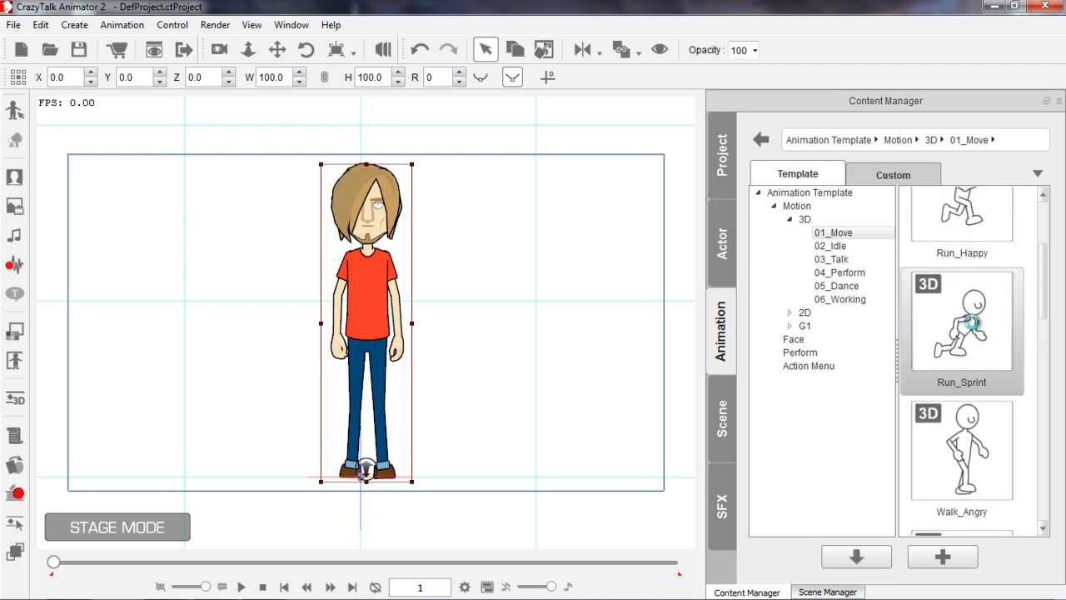
{"action": "double_click", "coordinate": [976, 329]}
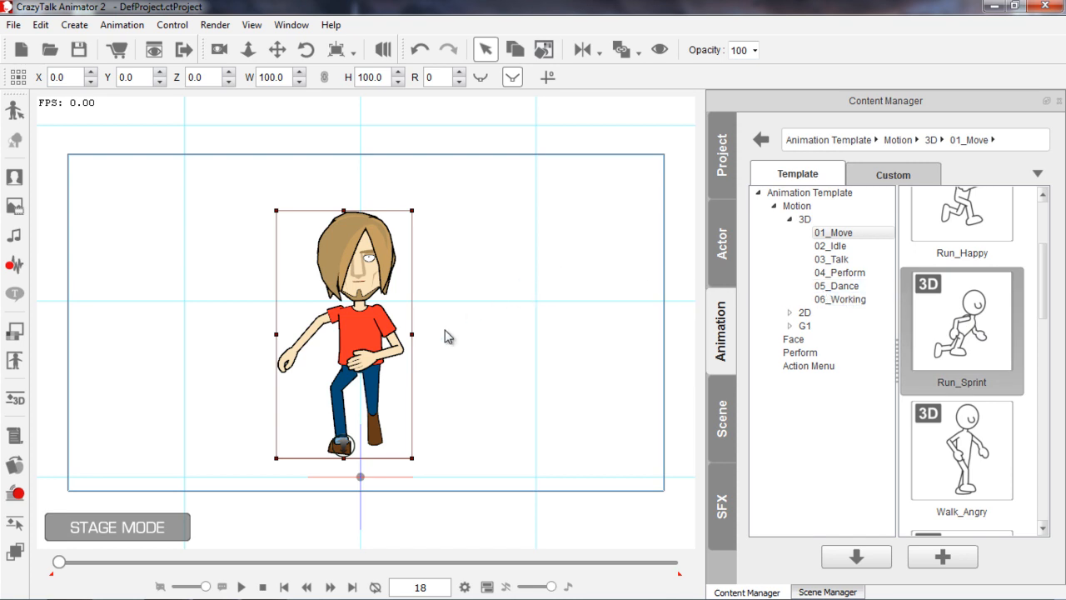
{"action": "left_click", "coordinate": [264, 586]}
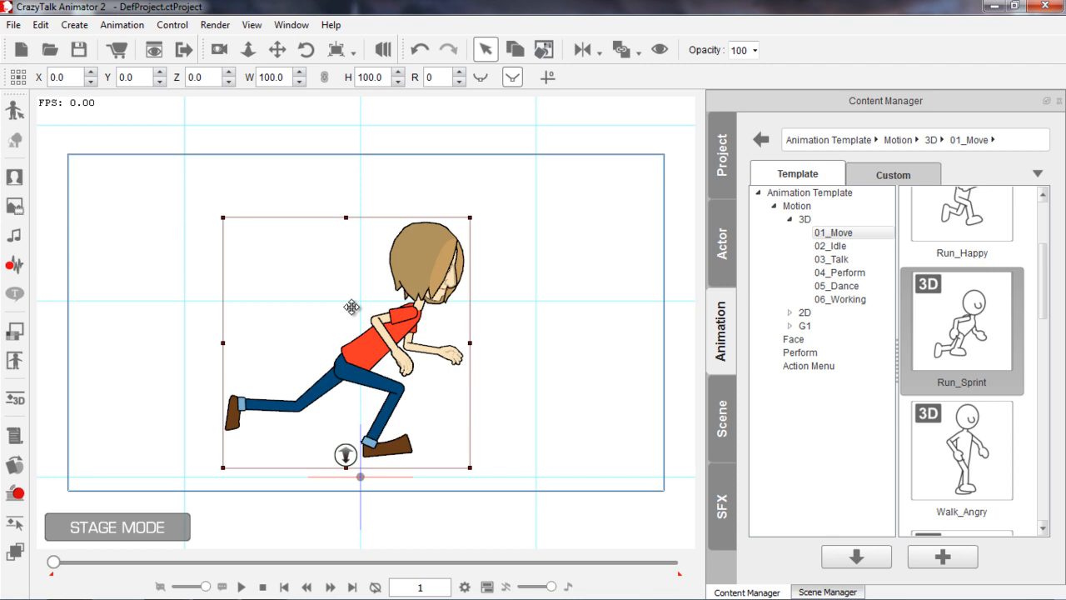
Step: Show the character's 3D Motion tracks in the timeline and stretch the Move_Run_Sprint clip to about frame 40
{"action": "key", "text": "F3"}
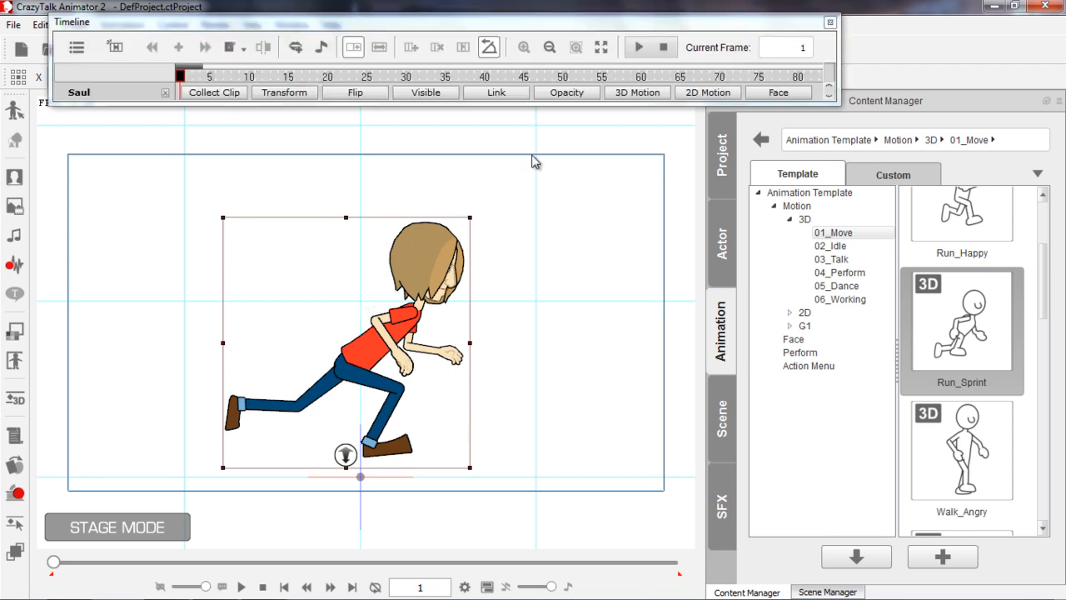
{"action": "left_click", "coordinate": [628, 96]}
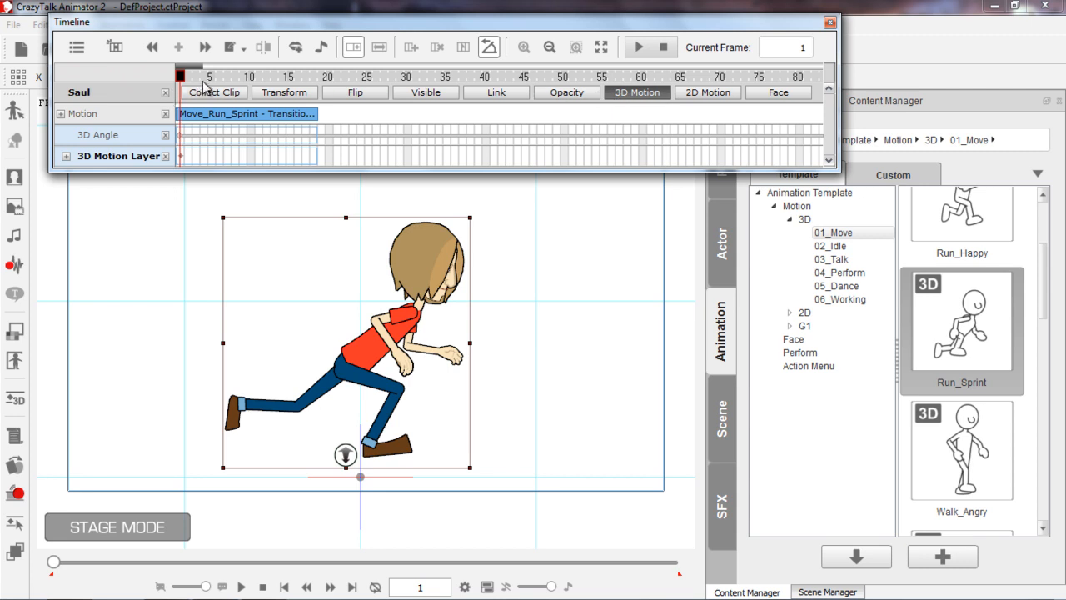
{"action": "left_click", "coordinate": [256, 122]}
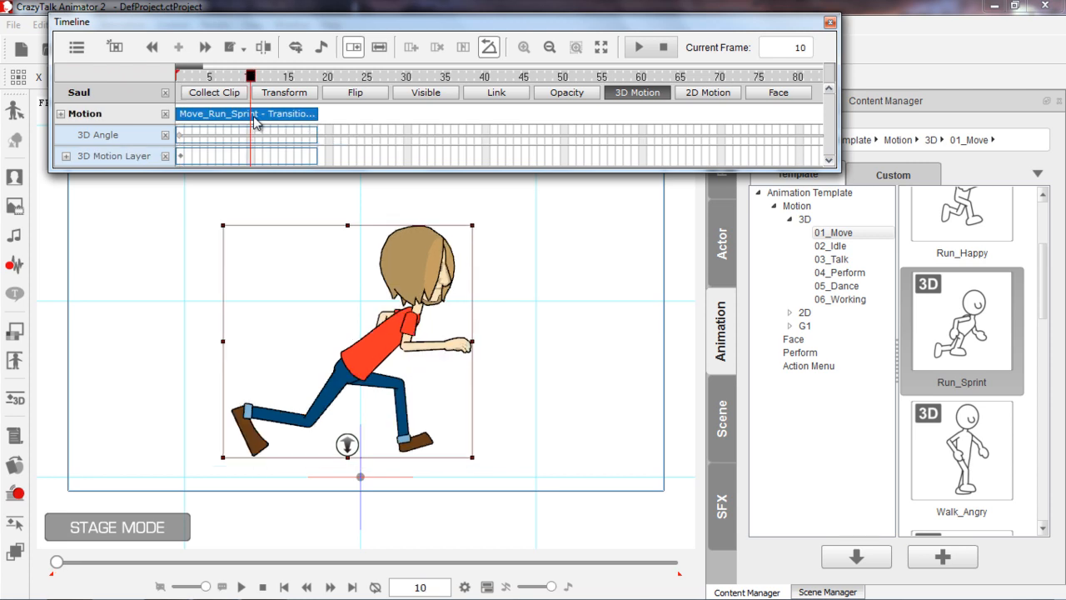
{"action": "left_click", "coordinate": [378, 50]}
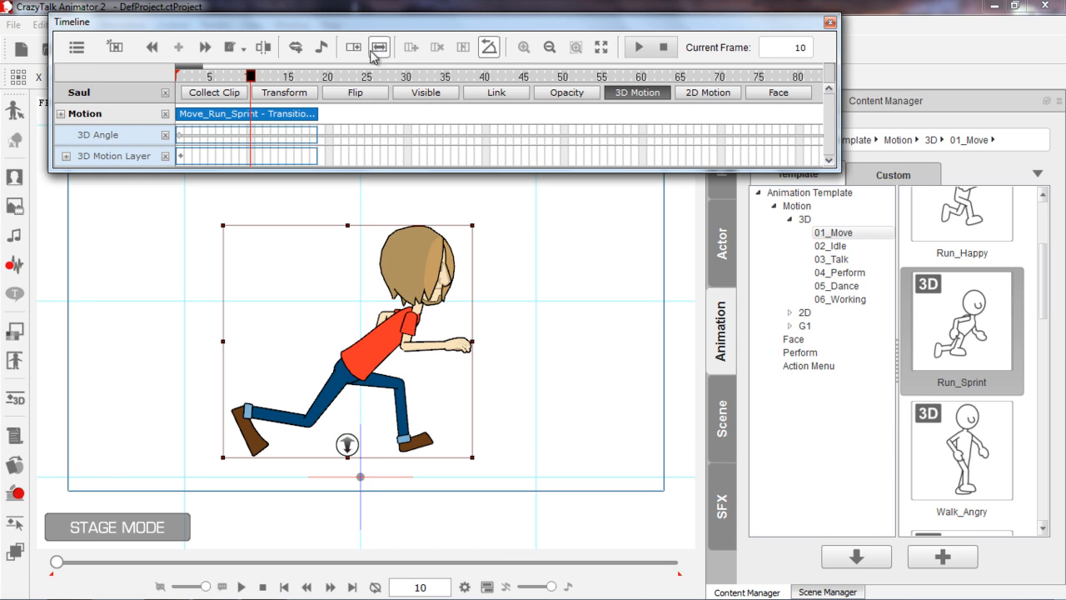
{"action": "left_click_drag", "start_coordinate": [317, 115], "coordinate": [491, 119]}
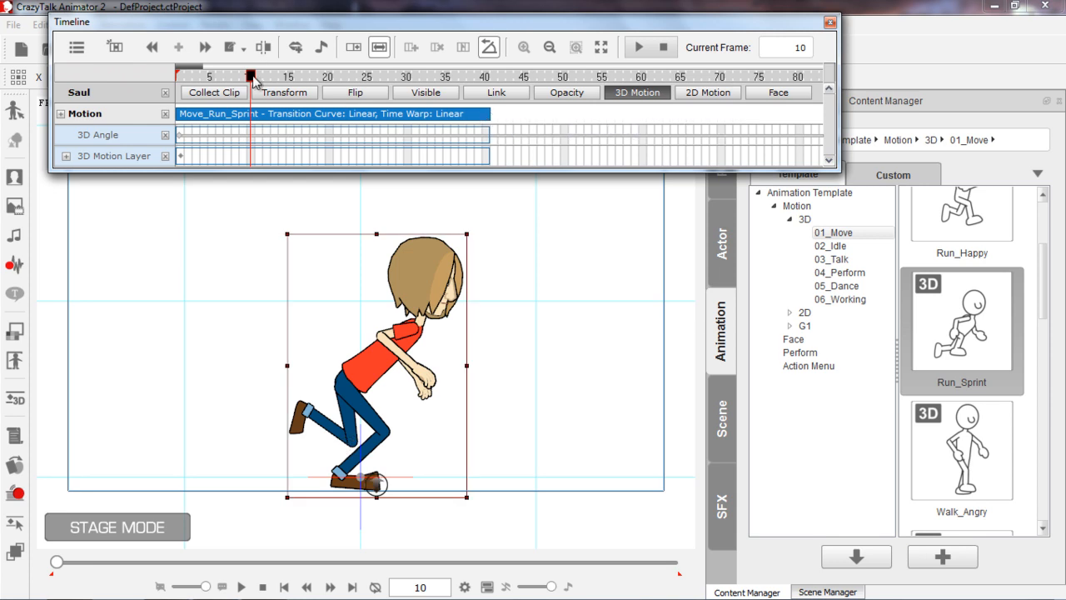
Step: Play back the stretched sprint from frame 1 to check its speed, and return the playhead to frame 1
{"action": "left_click_drag", "start_coordinate": [252, 78], "coordinate": [174, 90]}
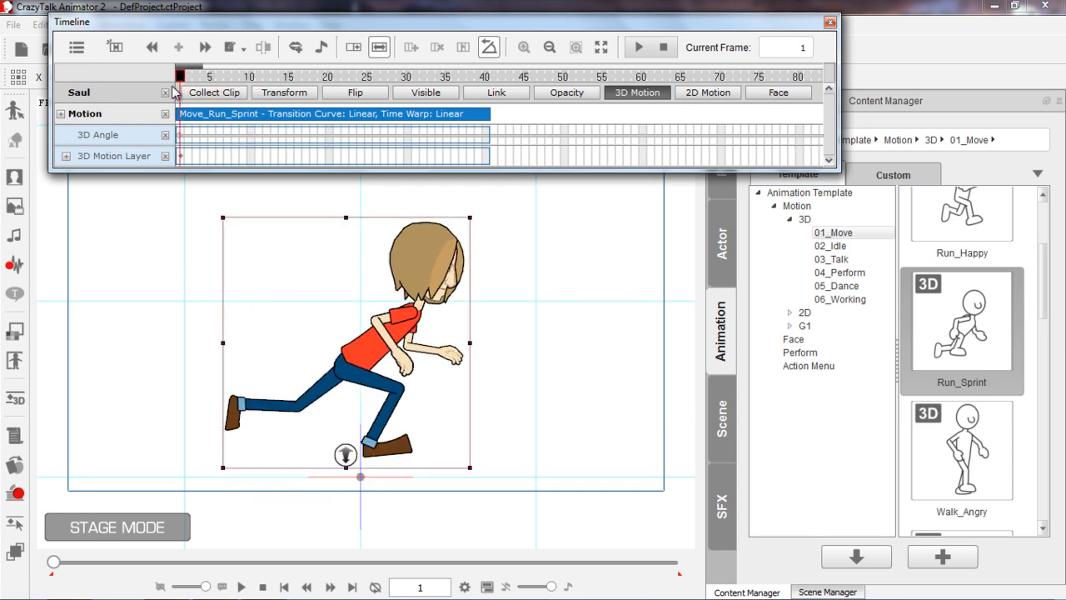
{"action": "left_click_drag", "start_coordinate": [202, 26], "coordinate": [167, 21]}
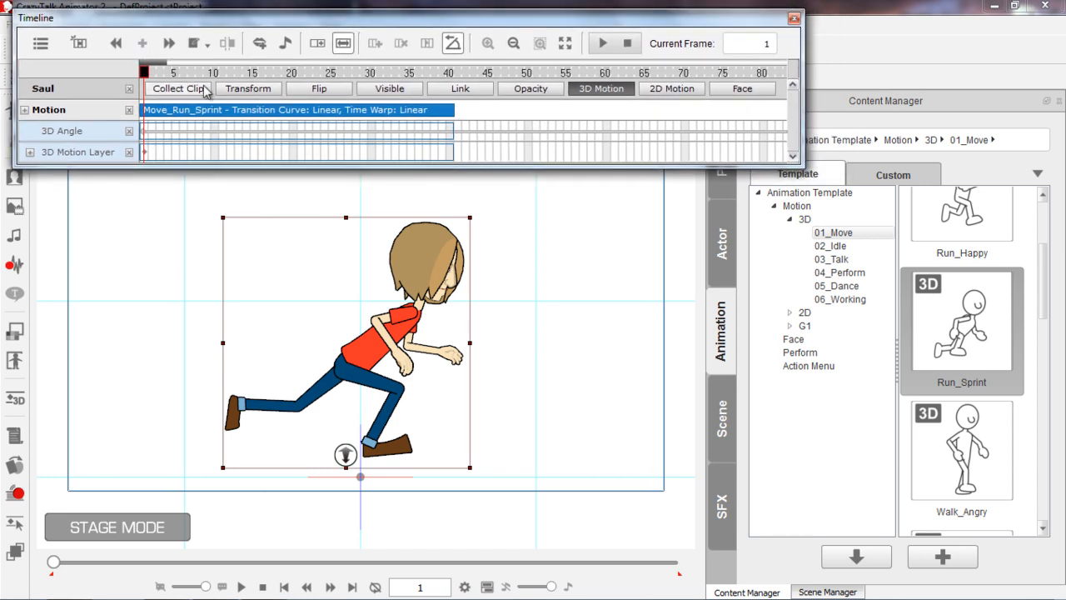
{"action": "left_click", "coordinate": [530, 406]}
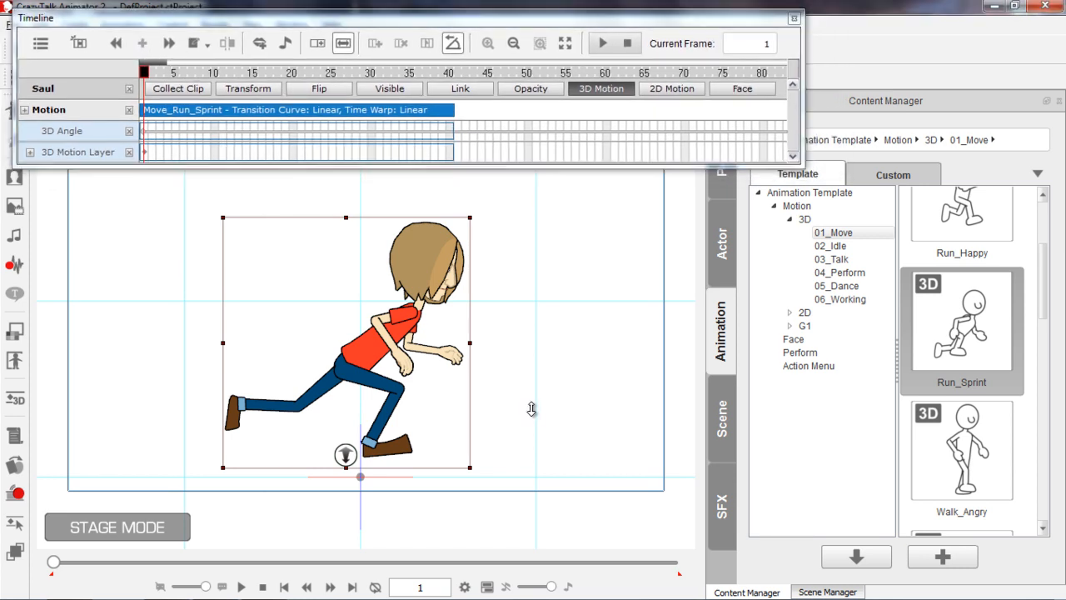
{"action": "scroll", "coordinate": [511, 363], "scroll_direction": "up", "scroll_amount": 5}
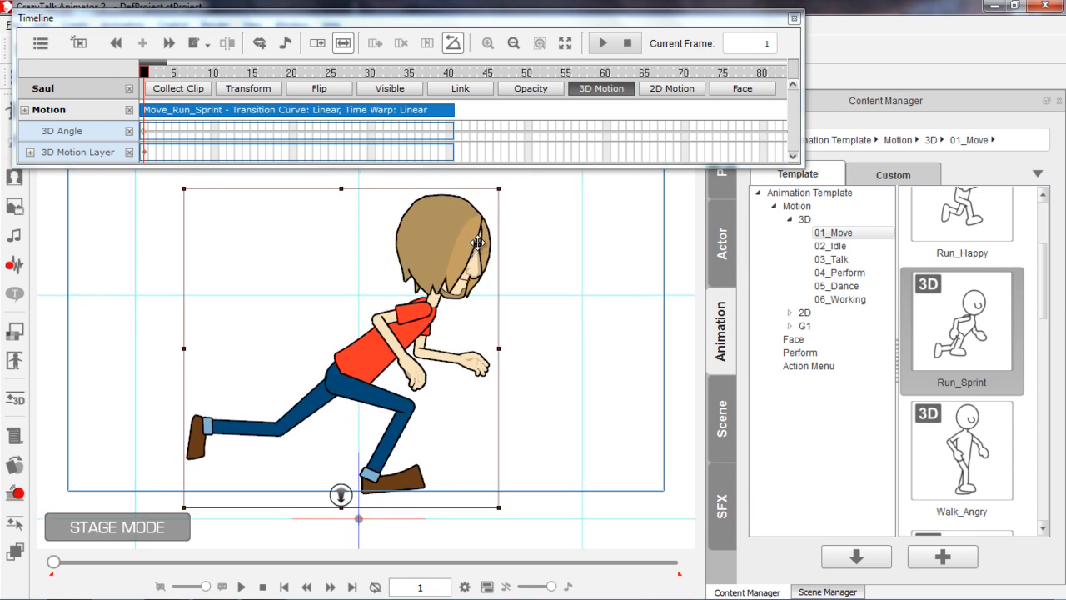
{"action": "left_click_drag", "start_coordinate": [225, 74], "coordinate": [137, 82]}
{"action": "key", "text": "space"}
{"action": "key", "text": "space"}
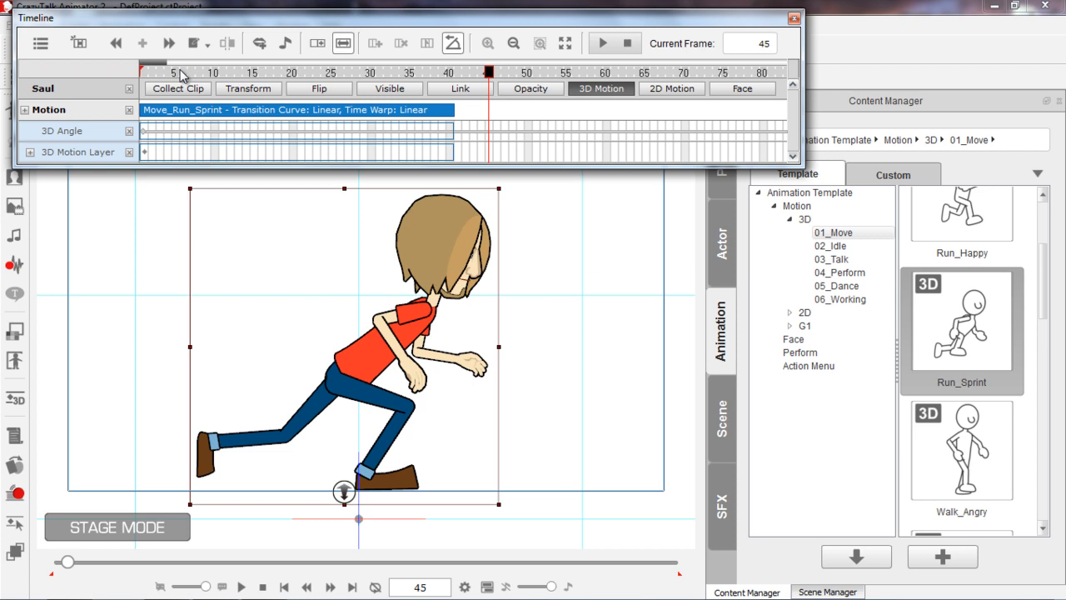
{"action": "left_click_drag", "start_coordinate": [182, 75], "coordinate": [139, 73]}
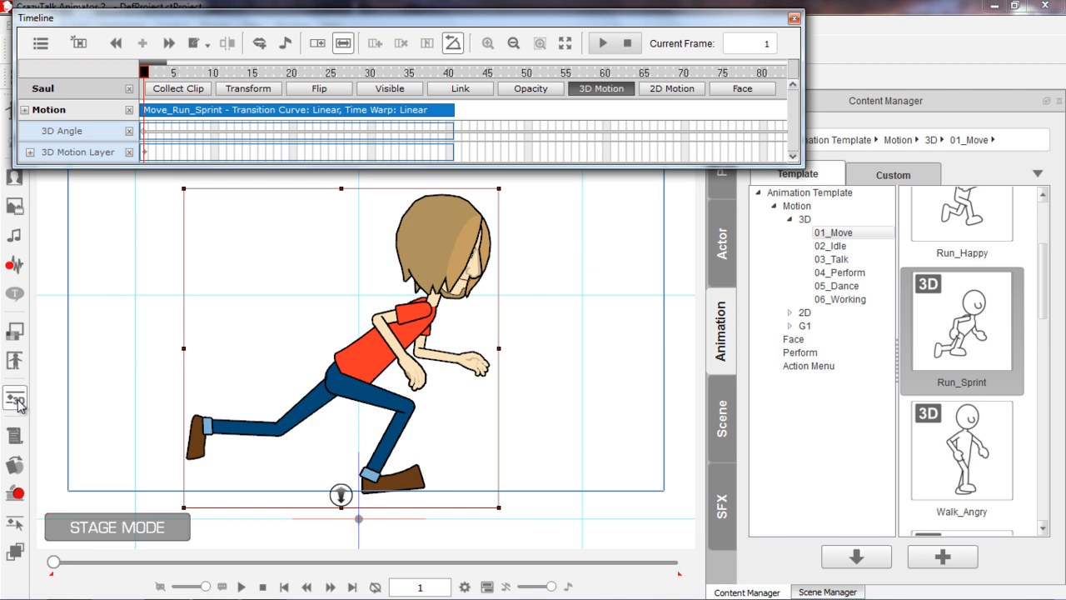
Step: Open the frame 1 key of the 3D Motion Layer for editing and rotate the spine backward to make the torso more upright
{"action": "left_click", "coordinate": [144, 156]}
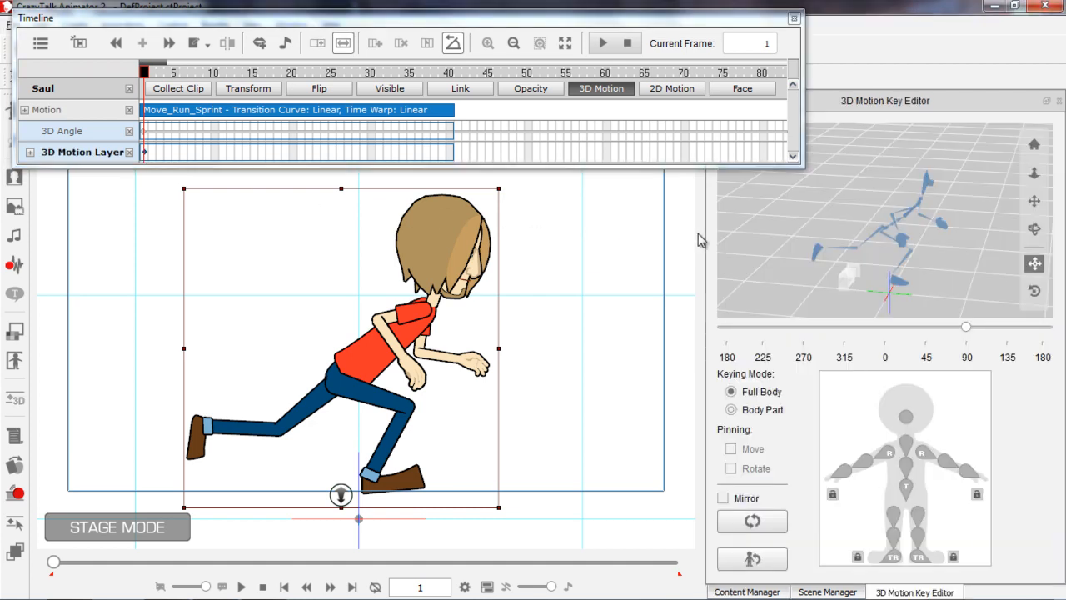
{"action": "mouse_move", "coordinate": [927, 260]}
{"action": "left_mouse_down"}
{"action": "mouse_move", "coordinate": [918, 250]}
{"action": "mouse_move", "coordinate": [945, 245]}
{"action": "mouse_move", "coordinate": [936, 243]}
{"action": "left_mouse_up"}
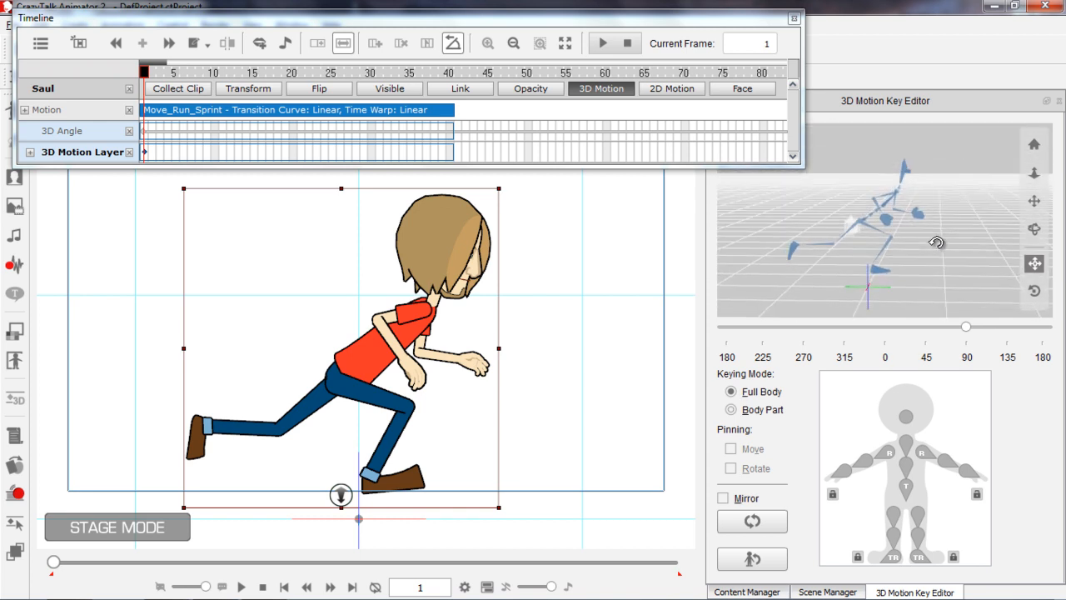
{"action": "left_click", "coordinate": [906, 472]}
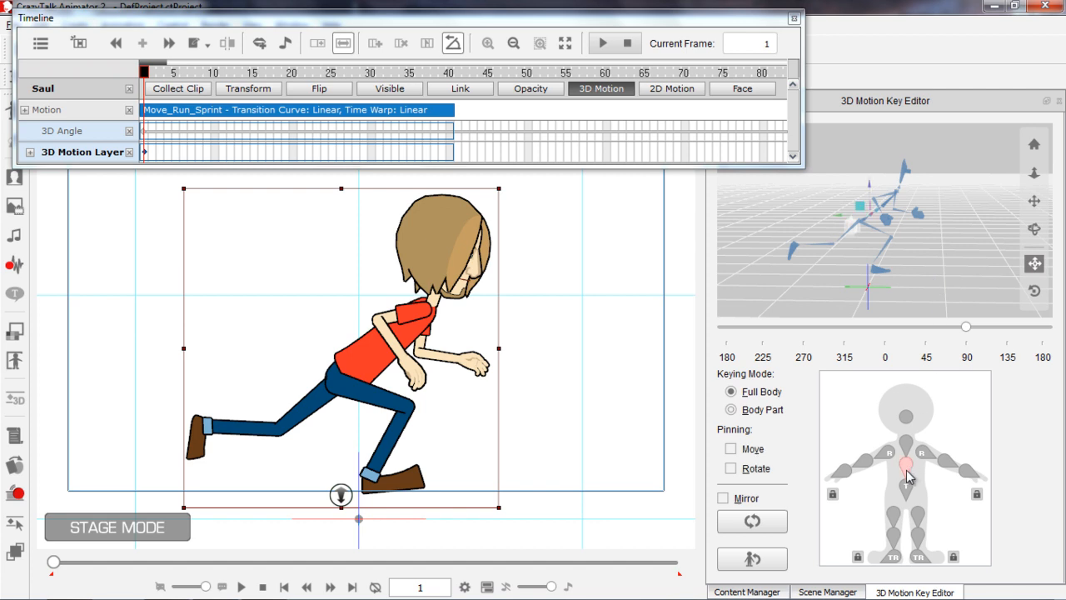
{"action": "left_click", "coordinate": [1034, 293]}
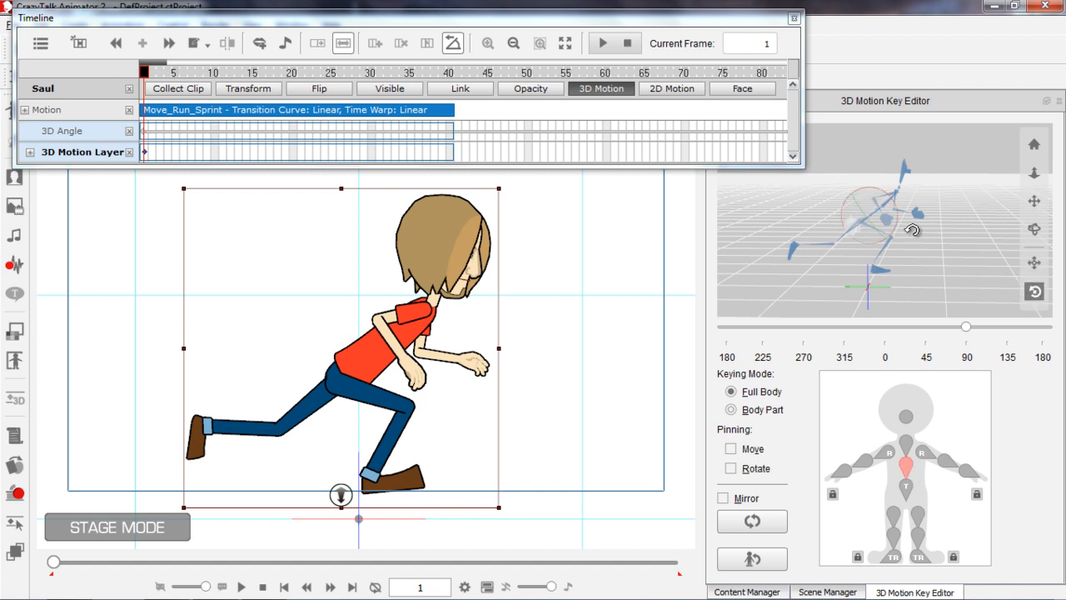
{"action": "left_click_drag", "start_coordinate": [879, 190], "coordinate": [869, 182]}
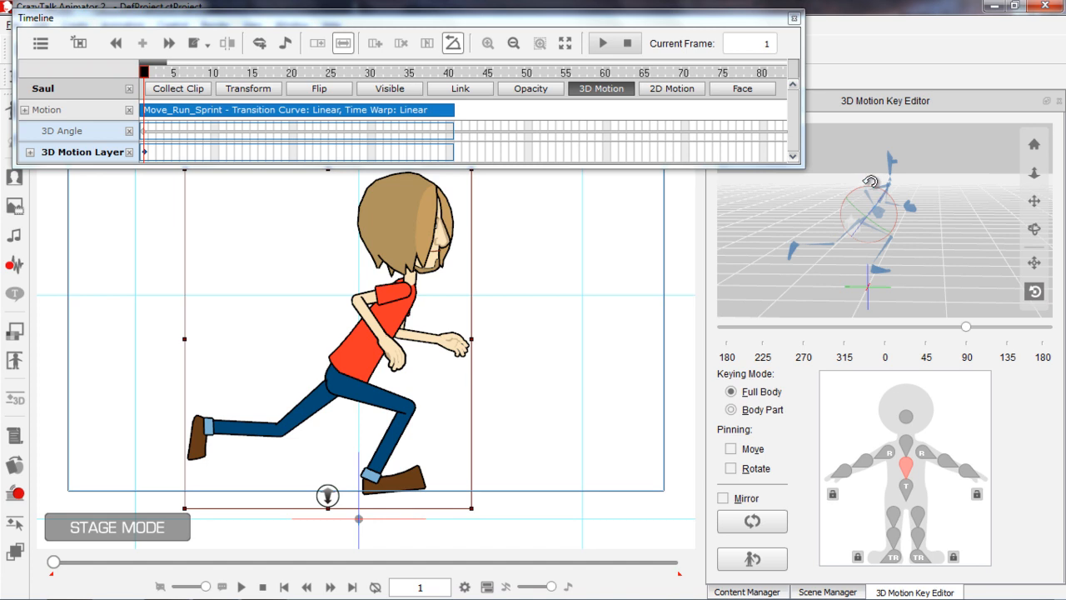
Step: Rotate the head slightly downward at frame 1, and tilt it forward at frame 10
{"action": "left_click", "coordinate": [906, 418]}
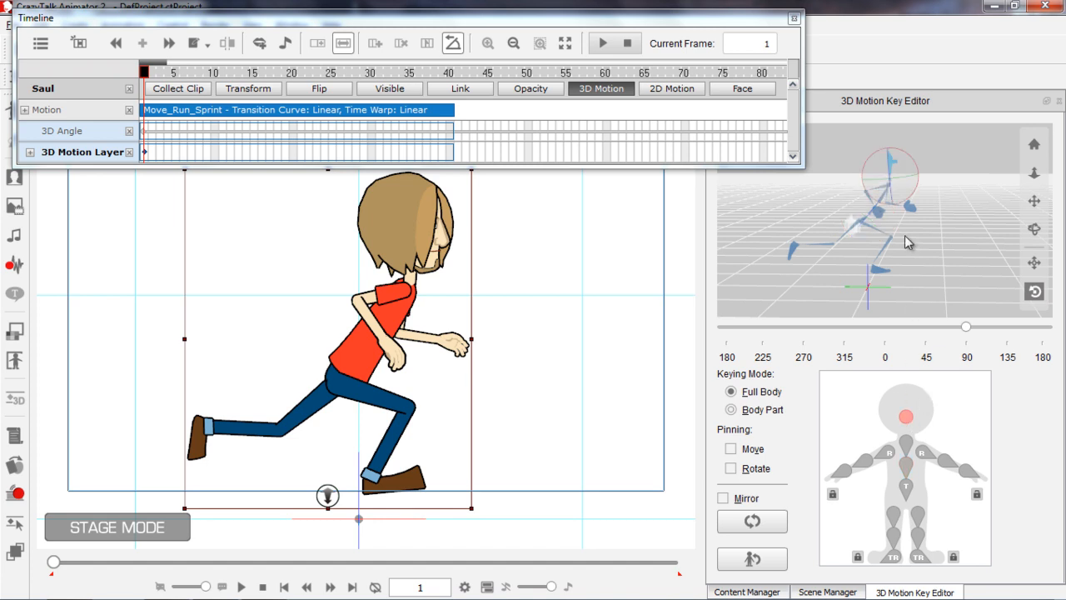
{"action": "left_click_drag", "start_coordinate": [906, 155], "coordinate": [911, 163]}
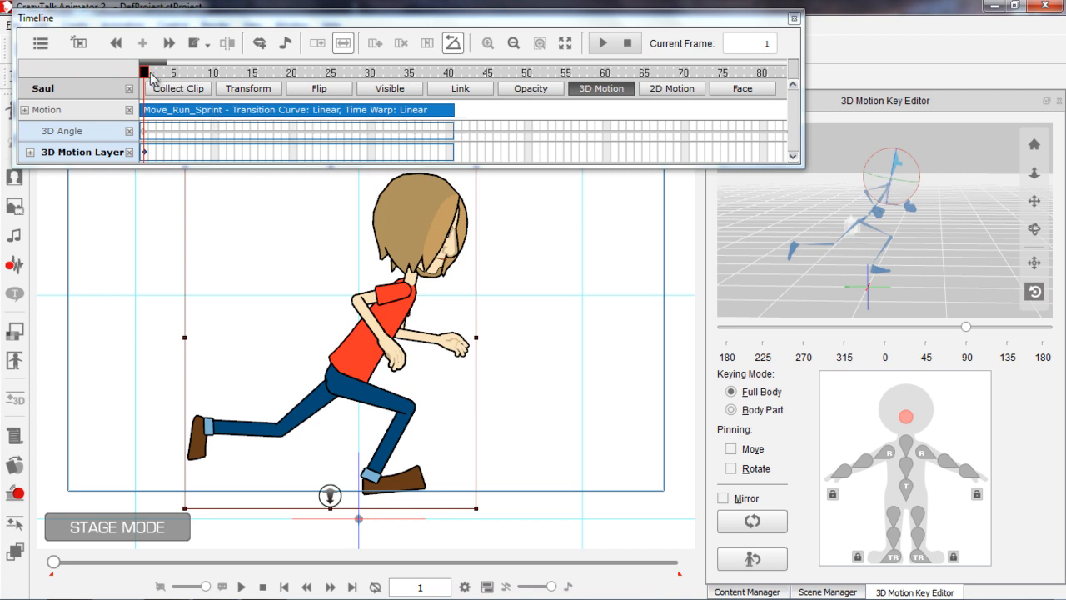
{"action": "mouse_move", "coordinate": [152, 75]}
{"action": "left_mouse_down"}
{"action": "mouse_move", "coordinate": [448, 66]}
{"action": "mouse_move", "coordinate": [143, 72]}
{"action": "left_mouse_up"}
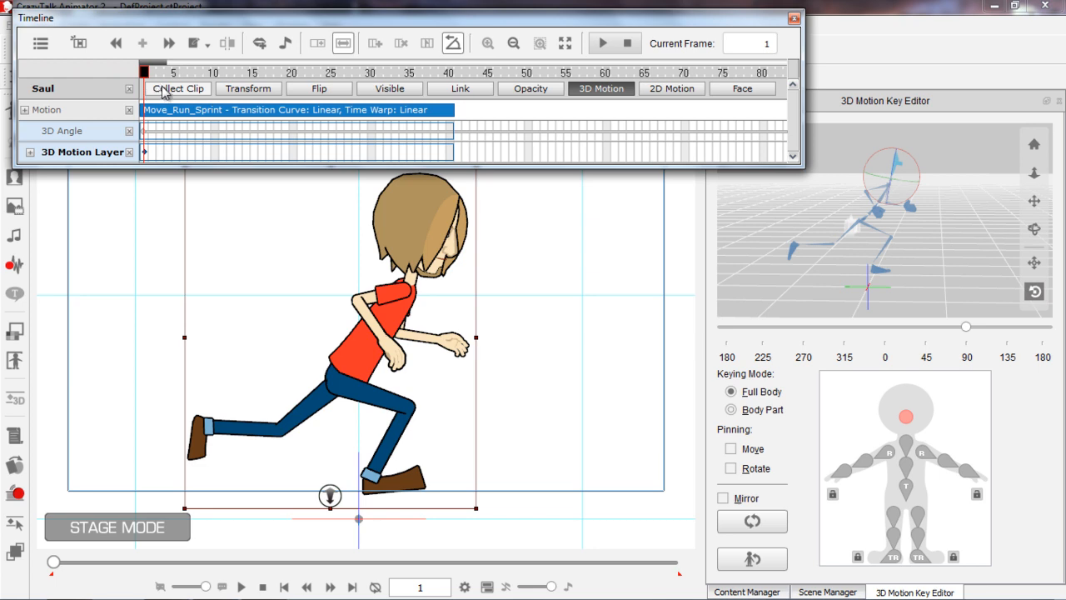
{"action": "mouse_move", "coordinate": [206, 76]}
{"action": "left_mouse_down"}
{"action": "mouse_move", "coordinate": [129, 70]}
{"action": "mouse_move", "coordinate": [217, 73]}
{"action": "left_mouse_up"}
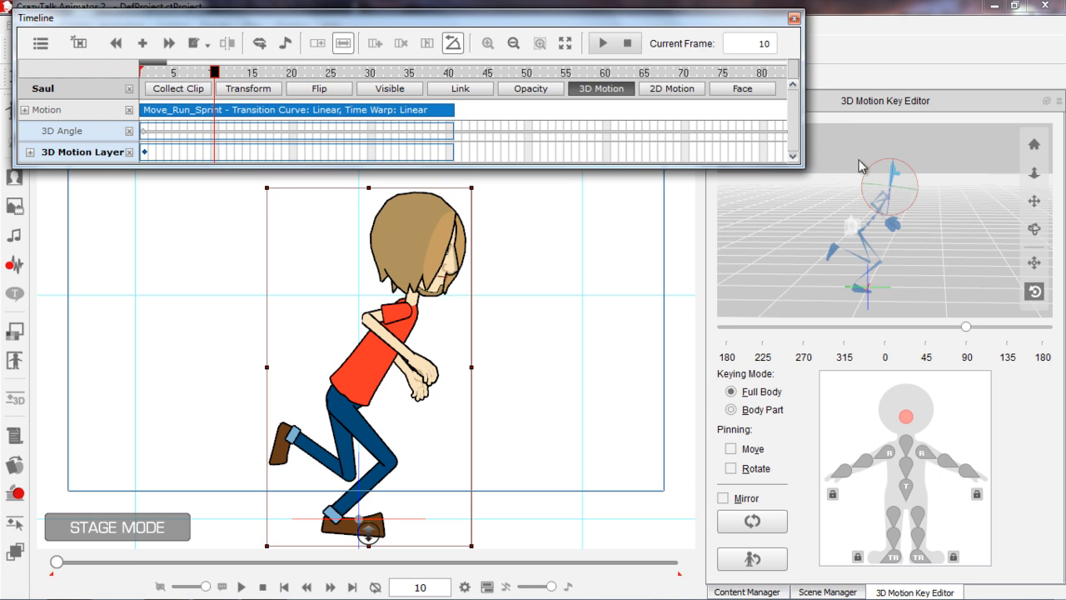
{"action": "left_click_drag", "start_coordinate": [909, 167], "coordinate": [920, 176]}
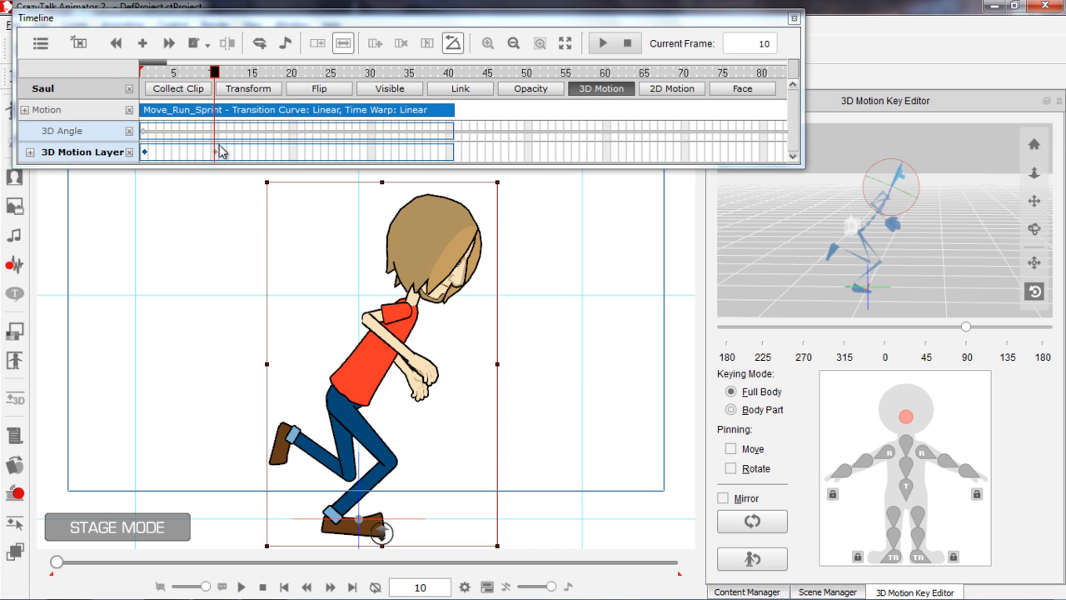
Step: Copy the frame 1 key of the 3D Motion Layer and paste it at about frame 20
{"action": "left_click_drag", "start_coordinate": [218, 73], "coordinate": [292, 70]}
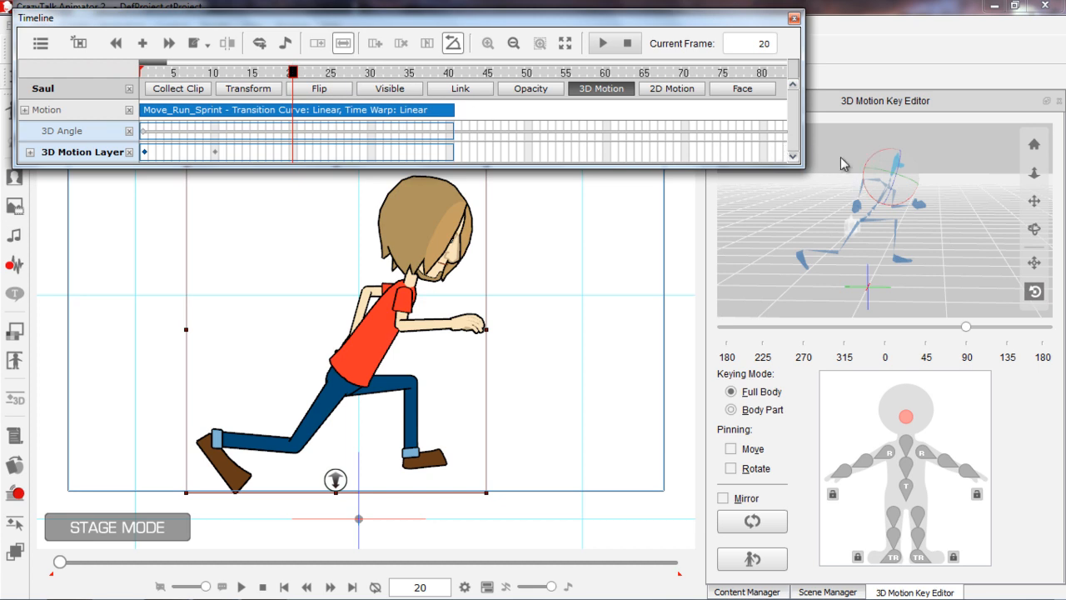
{"action": "right_click", "coordinate": [145, 157]}
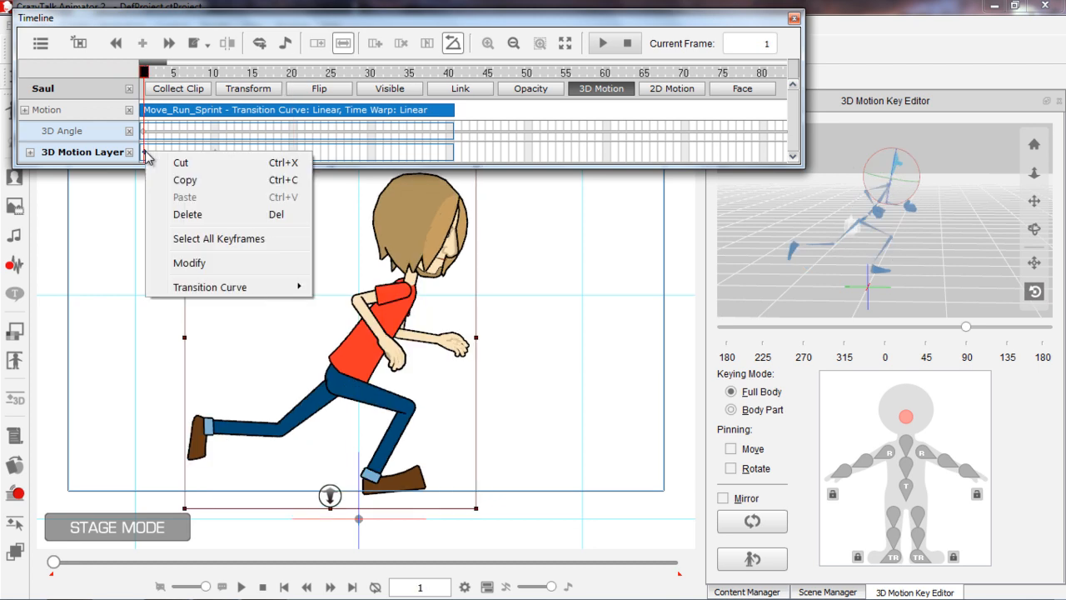
{"action": "left_click", "coordinate": [182, 178]}
{"action": "left_click", "coordinate": [293, 153]}
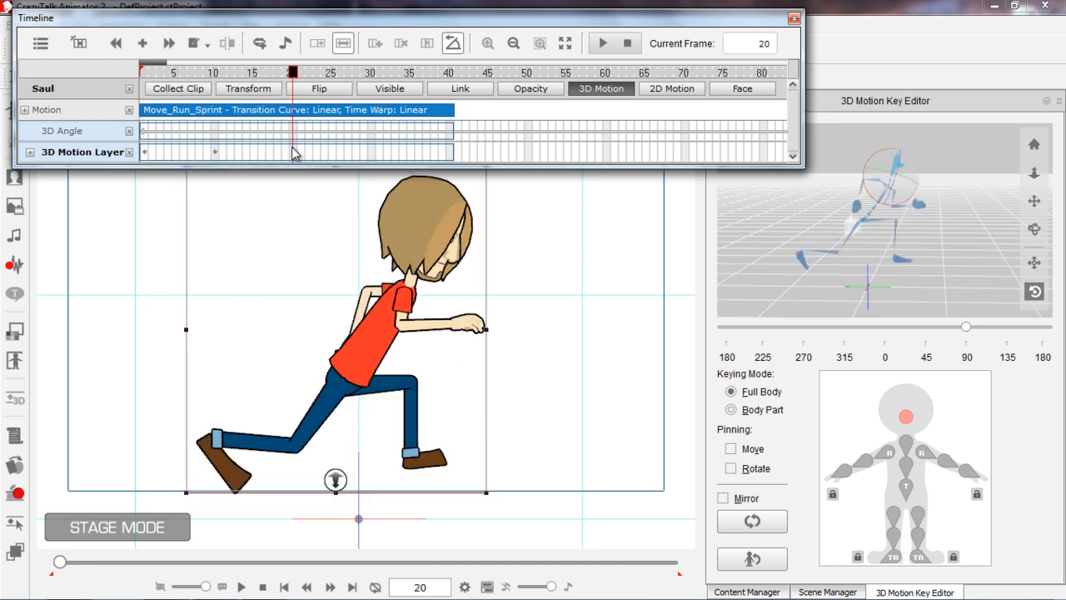
{"action": "right_click", "coordinate": [292, 153]}
{"action": "left_click", "coordinate": [303, 195]}
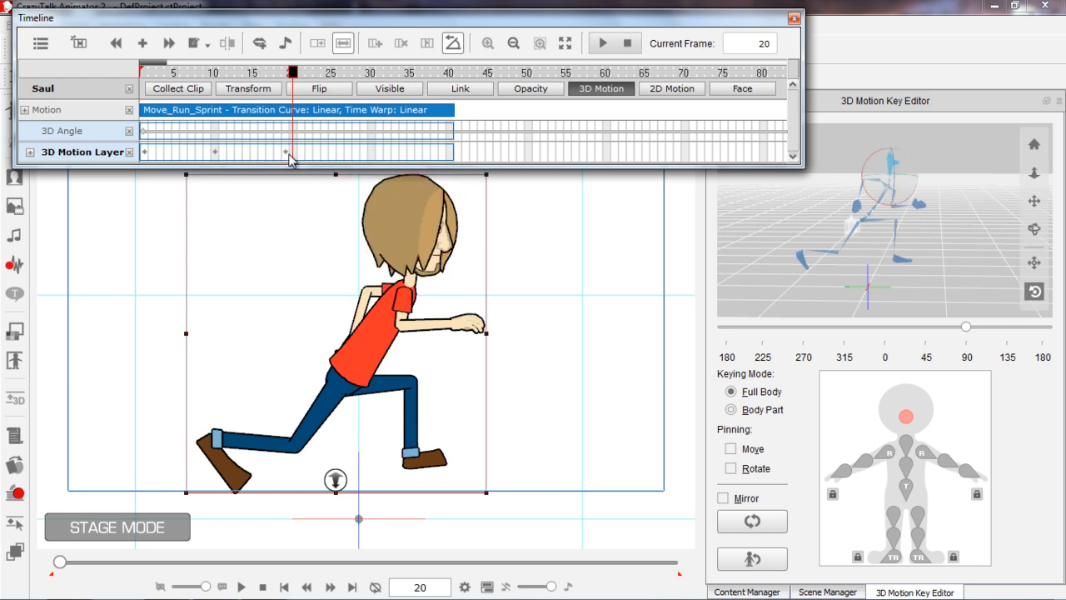
Step: Tilt the character's head forward and down at frame 29
{"action": "left_click_drag", "start_coordinate": [263, 77], "coordinate": [363, 68]}
{"action": "left_click_drag", "start_coordinate": [913, 175], "coordinate": [921, 192]}
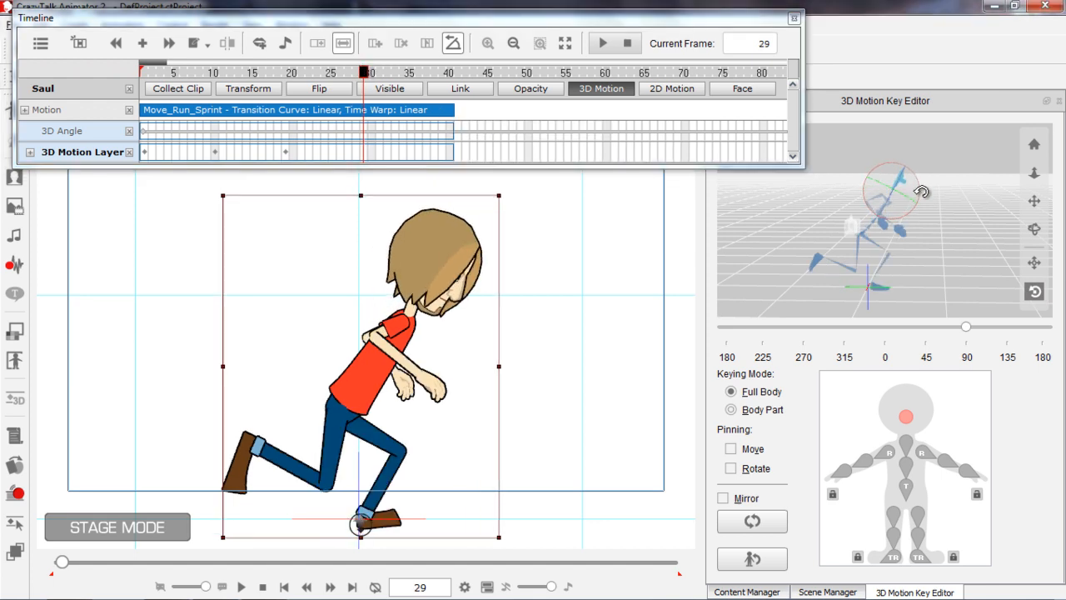
Step: Rotate the head back up at frame 40, and paste a copy of the frame 1 3D Motion Layer key over that frame
{"action": "left_click_drag", "start_coordinate": [363, 72], "coordinate": [450, 75]}
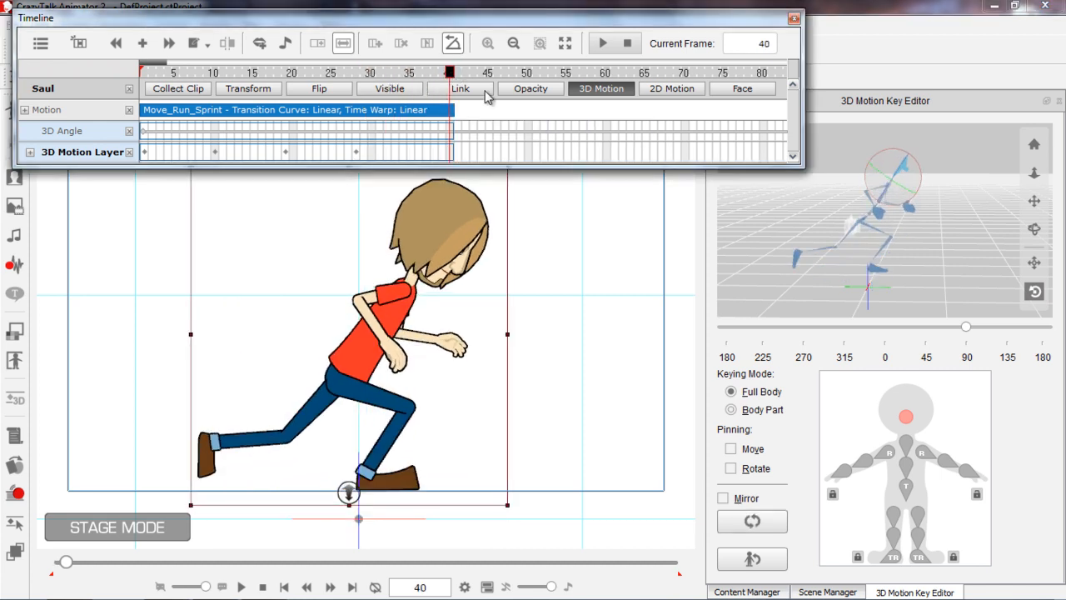
{"action": "left_click_drag", "start_coordinate": [892, 149], "coordinate": [870, 151]}
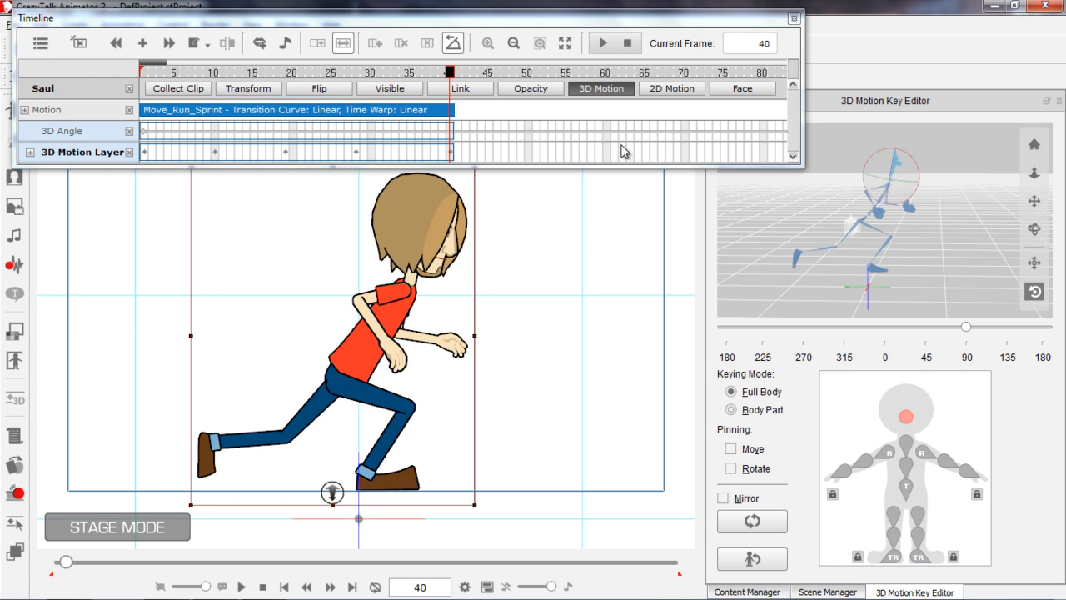
{"action": "left_click", "coordinate": [145, 157]}
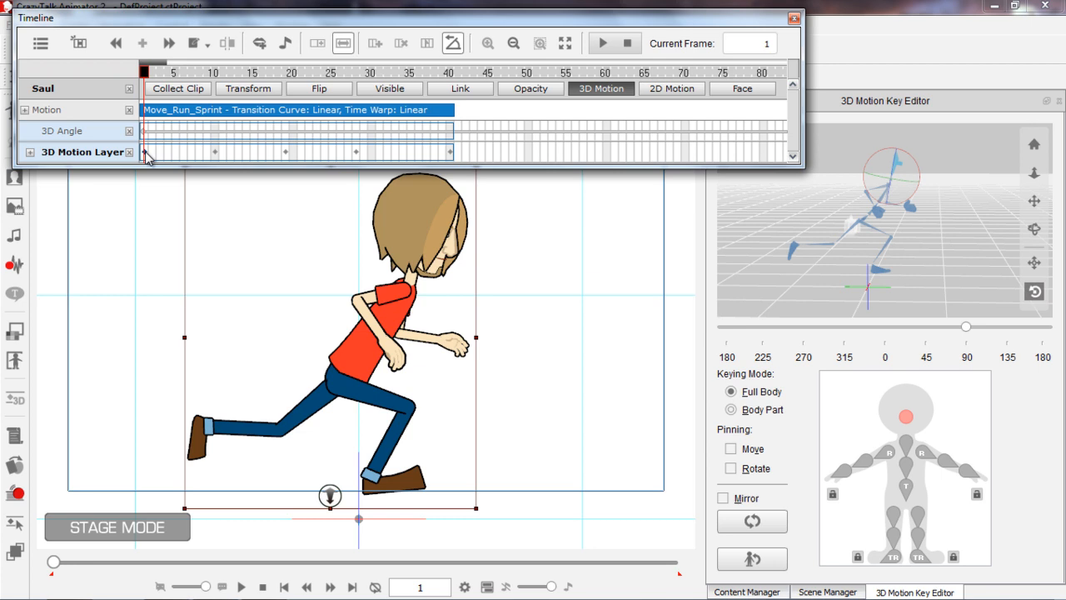
{"action": "right_click", "coordinate": [146, 157]}
{"action": "left_click", "coordinate": [186, 178]}
{"action": "left_click", "coordinate": [452, 153]}
{"action": "right_click", "coordinate": [452, 152]}
{"action": "left_click", "coordinate": [478, 194]}
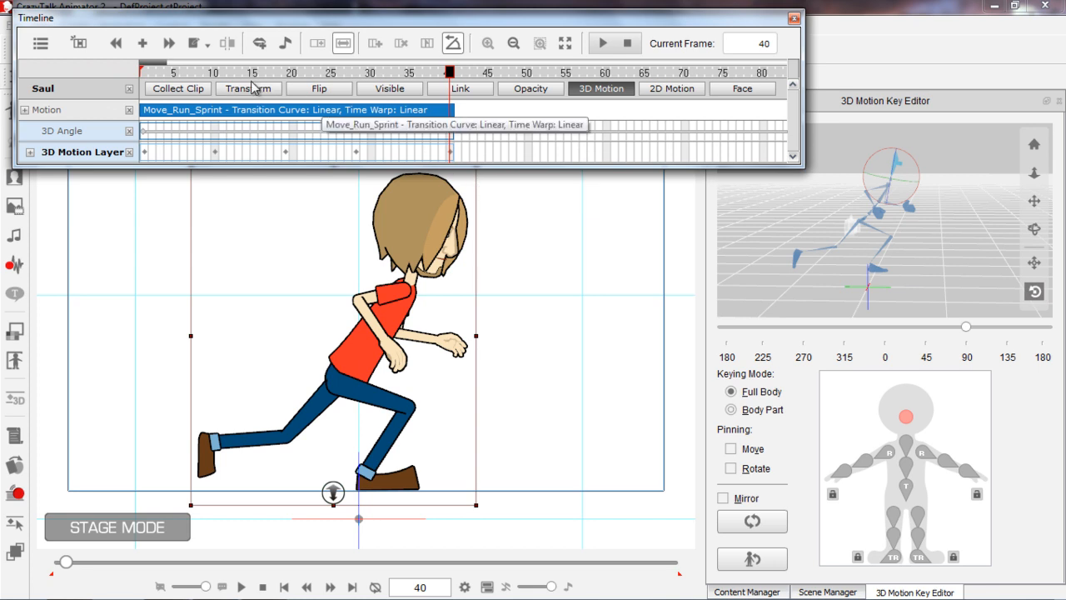
Step: Play the run animation from frame 1 twice to check how the torso and head move
{"action": "left_click_drag", "start_coordinate": [249, 76], "coordinate": [133, 84]}
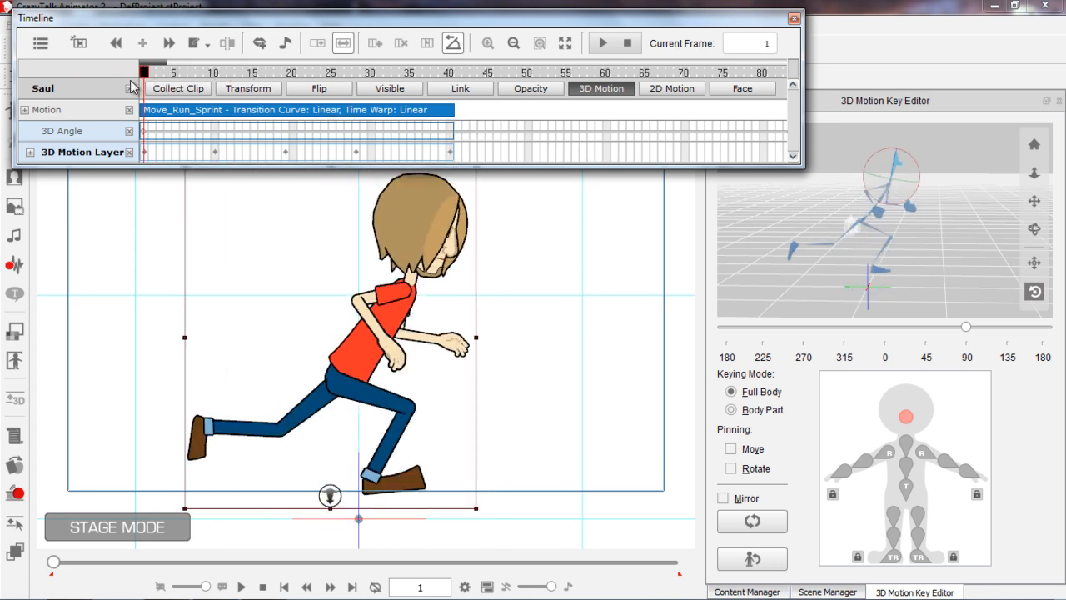
{"action": "key", "text": "space"}
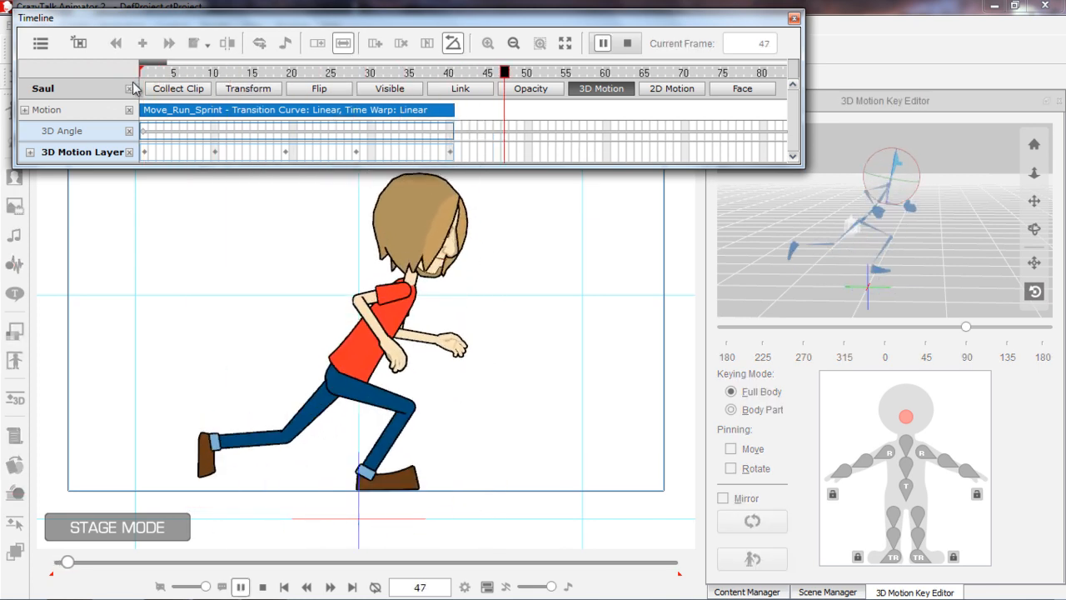
{"action": "left_click", "coordinate": [145, 76]}
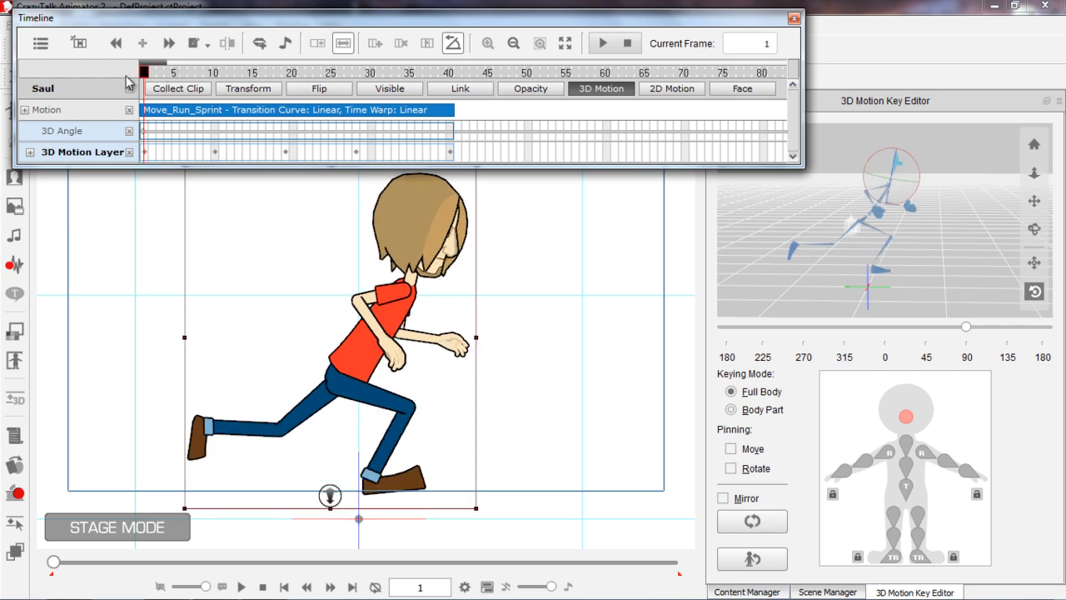
{"action": "key", "text": "space"}
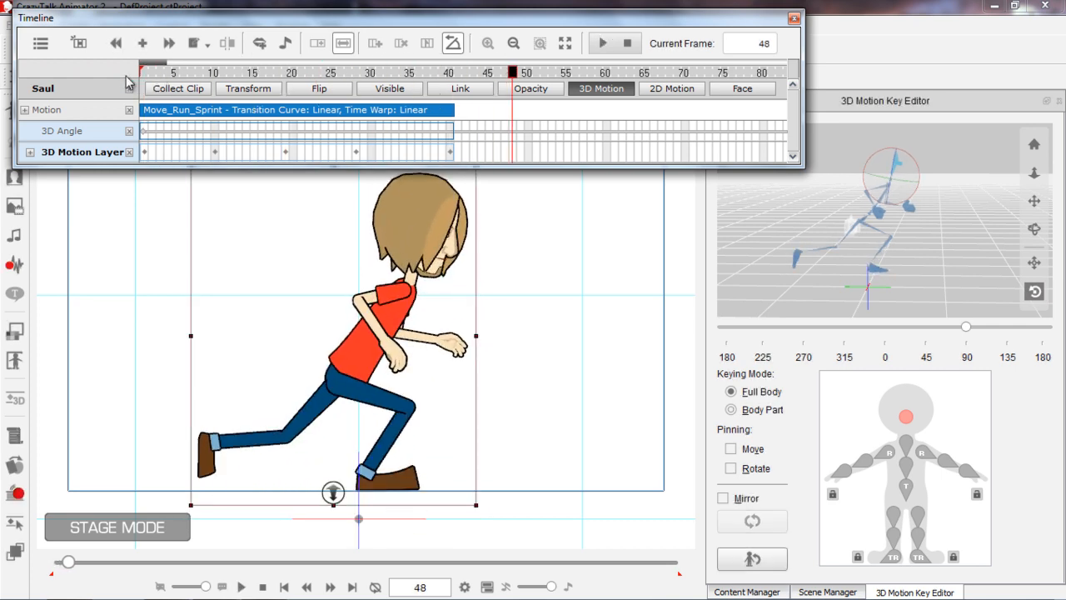
{"action": "left_click", "coordinate": [143, 75]}
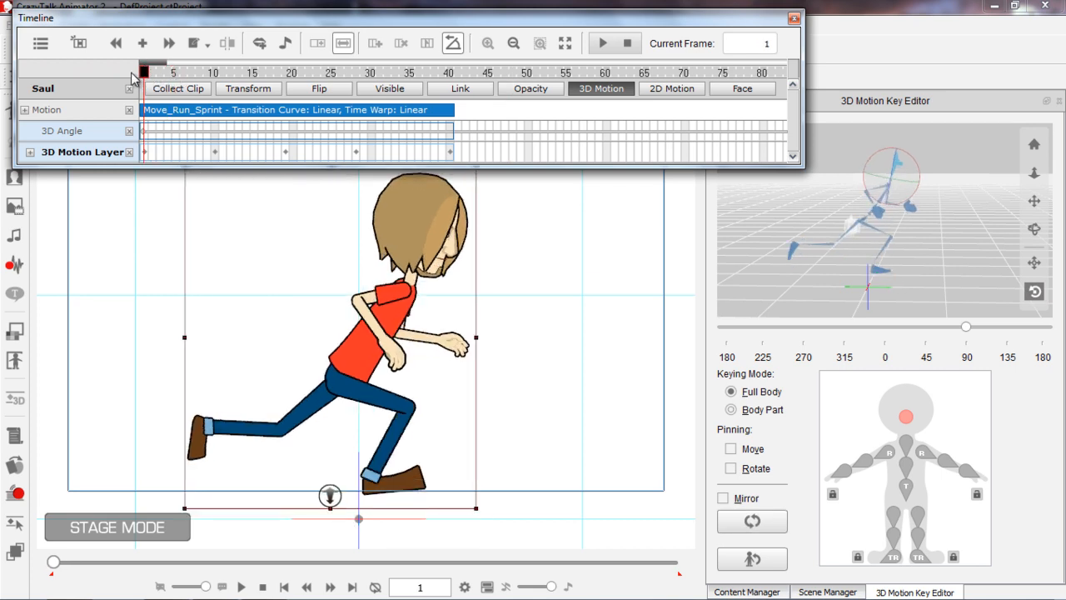
{"action": "mouse_move", "coordinate": [150, 79]}
{"action": "left_mouse_down"}
{"action": "mouse_move", "coordinate": [453, 77]}
{"action": "mouse_move", "coordinate": [135, 86]}
{"action": "left_mouse_up"}
Step: Rotate the near upper arm and forearm backward at frame 1 so the arm extends behind the body
{"action": "left_click", "coordinate": [888, 455]}
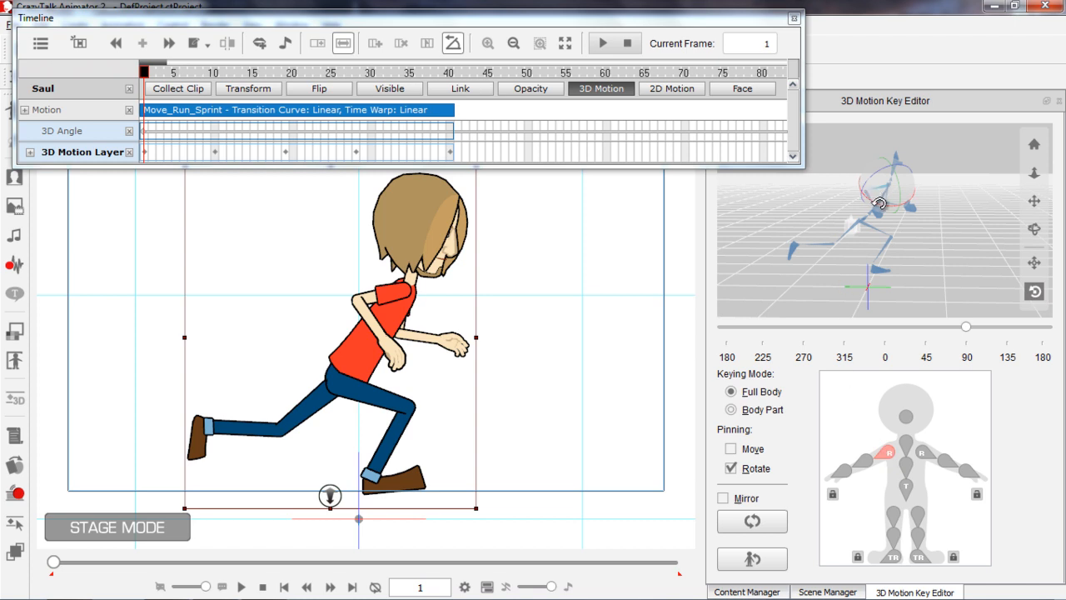
{"action": "left_click_drag", "start_coordinate": [876, 204], "coordinate": [850, 197]}
{"action": "left_click", "coordinate": [864, 462]}
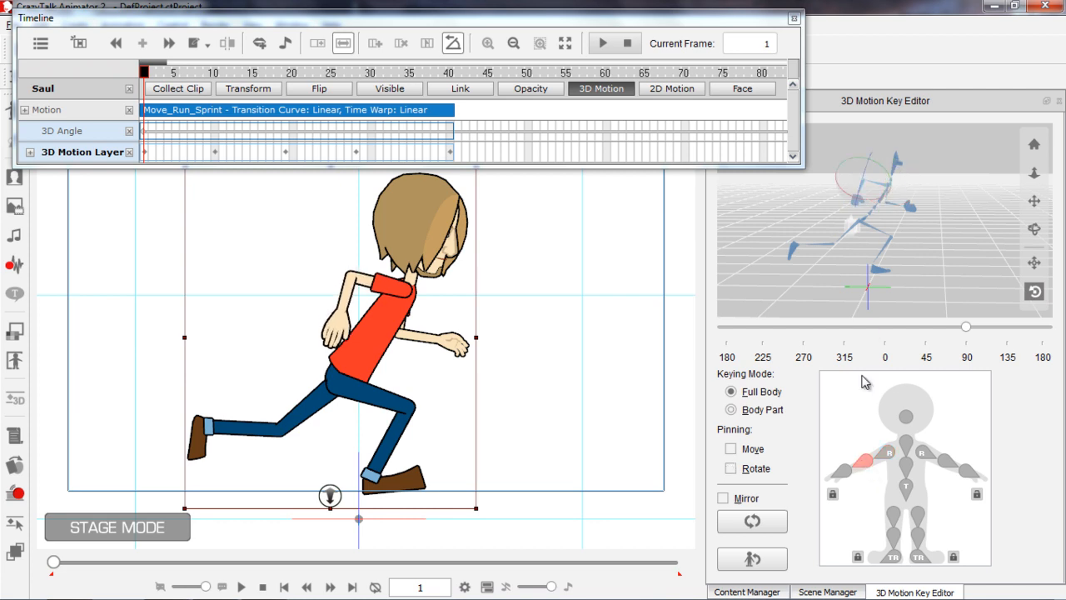
{"action": "mouse_move", "coordinate": [866, 201]}
{"action": "left_mouse_down"}
{"action": "mouse_move", "coordinate": [858, 185]}
{"action": "mouse_move", "coordinate": [847, 203]}
{"action": "left_mouse_up"}
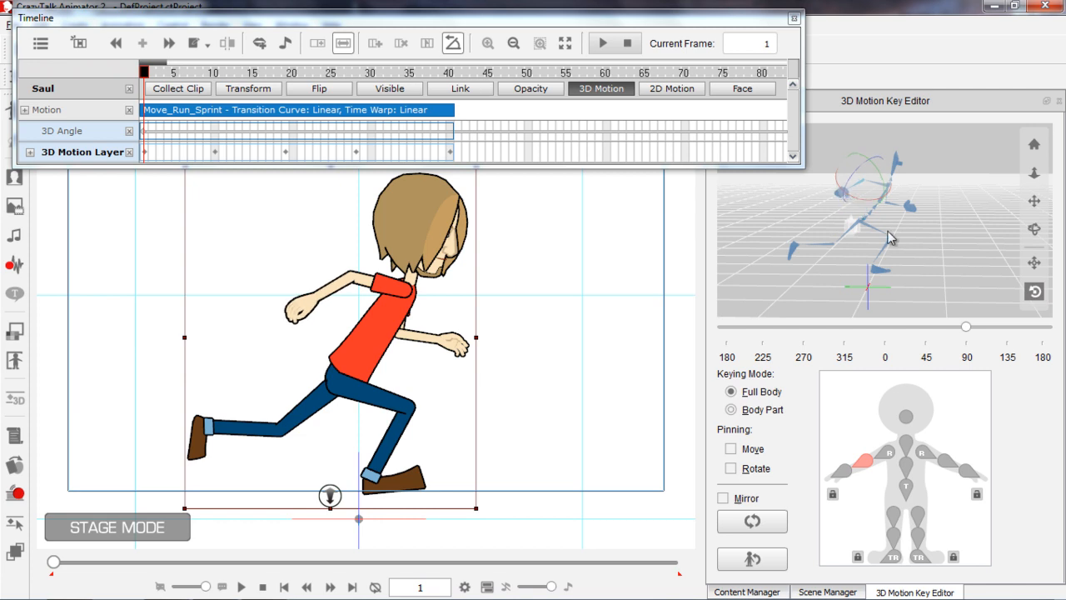
Step: Rotate the far upper arm and forearm at frame 1 so the elbow bends and the hand rises in front of the chest
{"action": "left_click", "coordinate": [926, 458]}
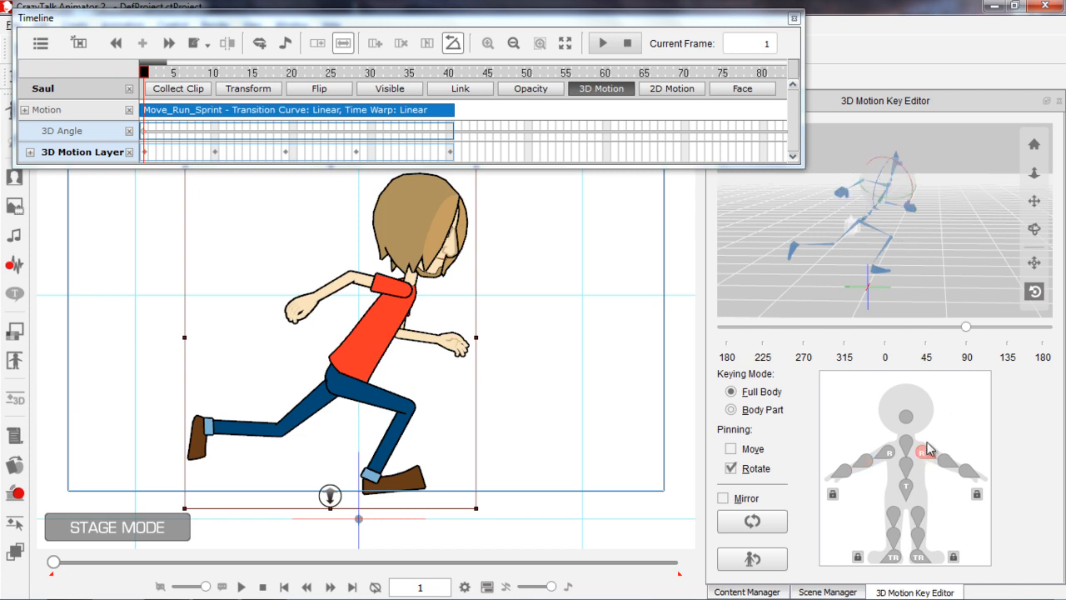
{"action": "left_click_drag", "start_coordinate": [905, 174], "coordinate": [898, 147]}
{"action": "left_click", "coordinate": [946, 462]}
{"action": "left_click_drag", "start_coordinate": [910, 182], "coordinate": [904, 170]}
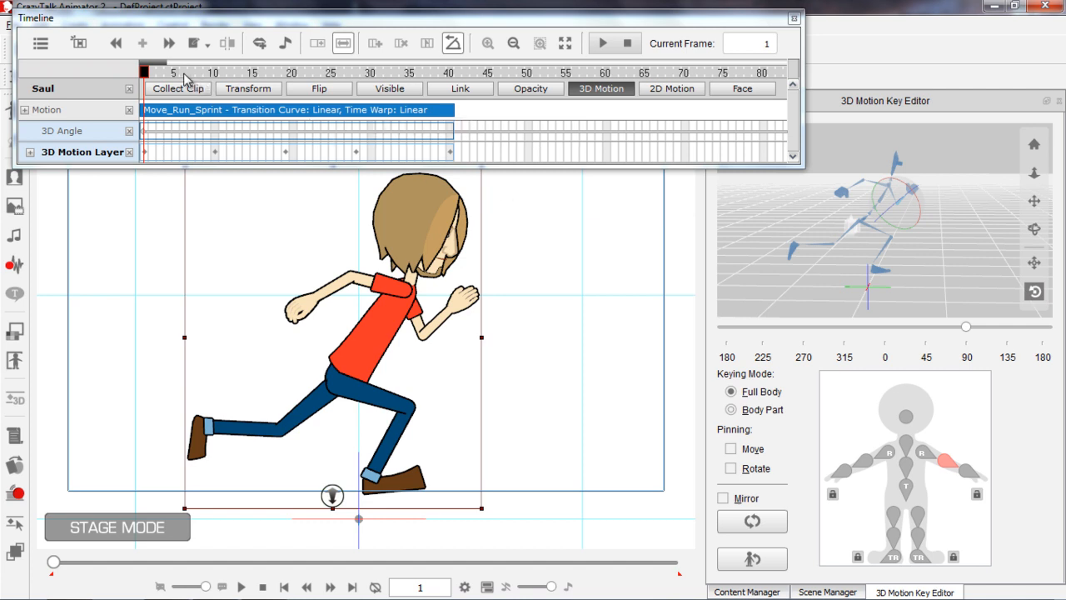
Step: At frame 19, swing the far arm back behind the body and pose the near arm bent with its hand raised in front
{"action": "left_click", "coordinate": [149, 73]}
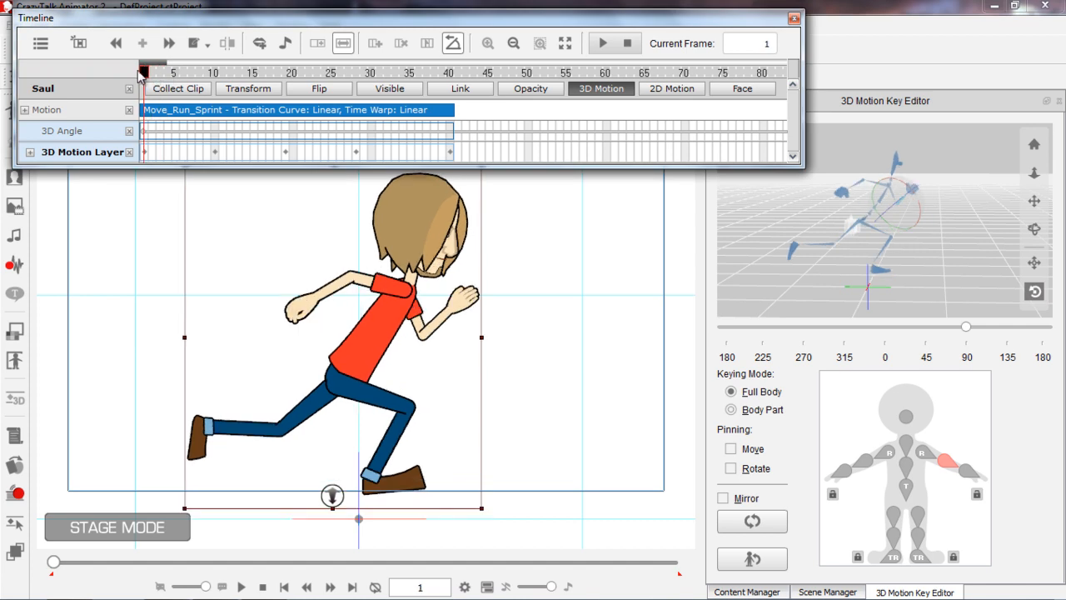
{"action": "left_click_drag", "start_coordinate": [140, 73], "coordinate": [286, 60]}
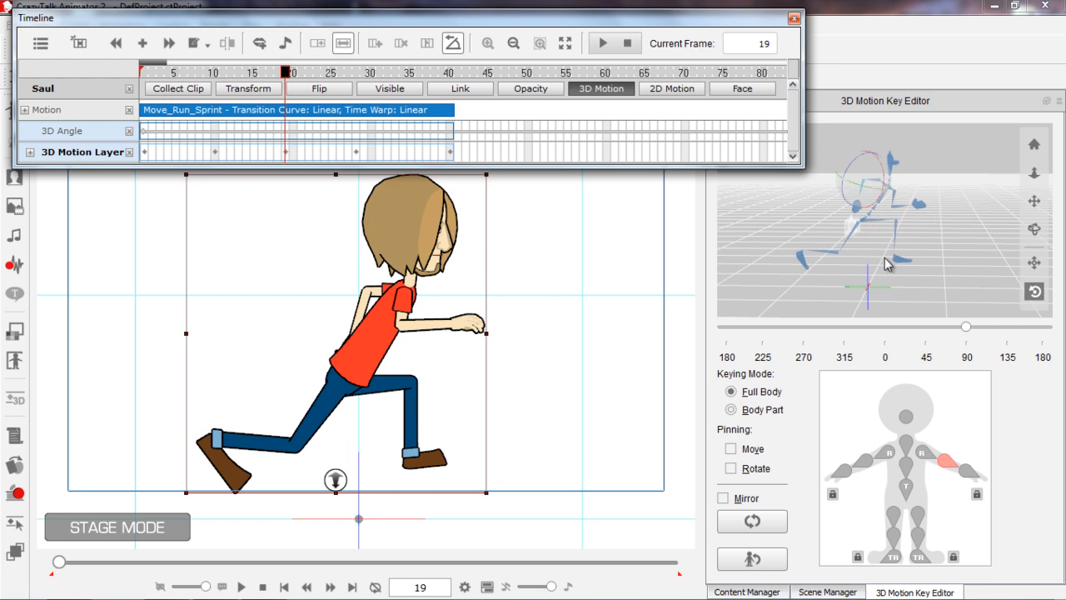
{"action": "left_click", "coordinate": [925, 458]}
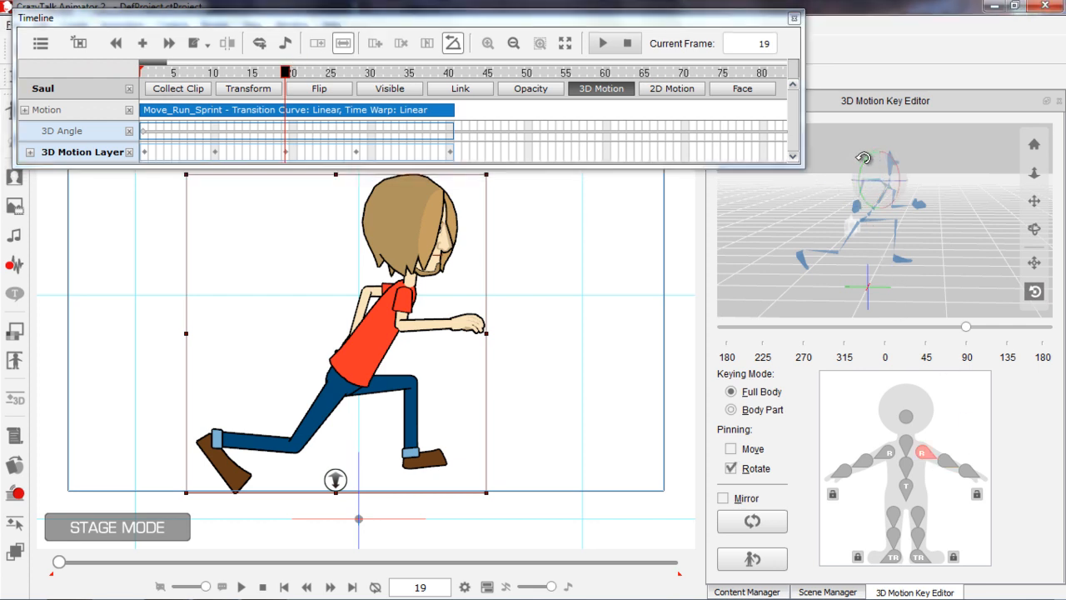
{"action": "left_click_drag", "start_coordinate": [863, 161], "coordinate": [881, 138]}
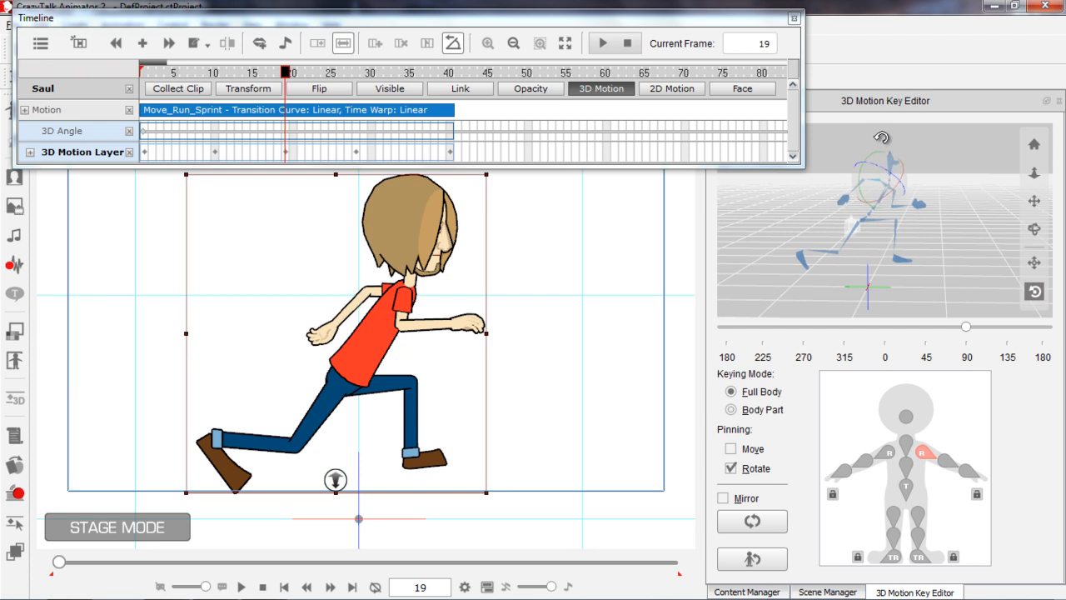
{"action": "left_click_drag", "start_coordinate": [882, 138], "coordinate": [884, 136]}
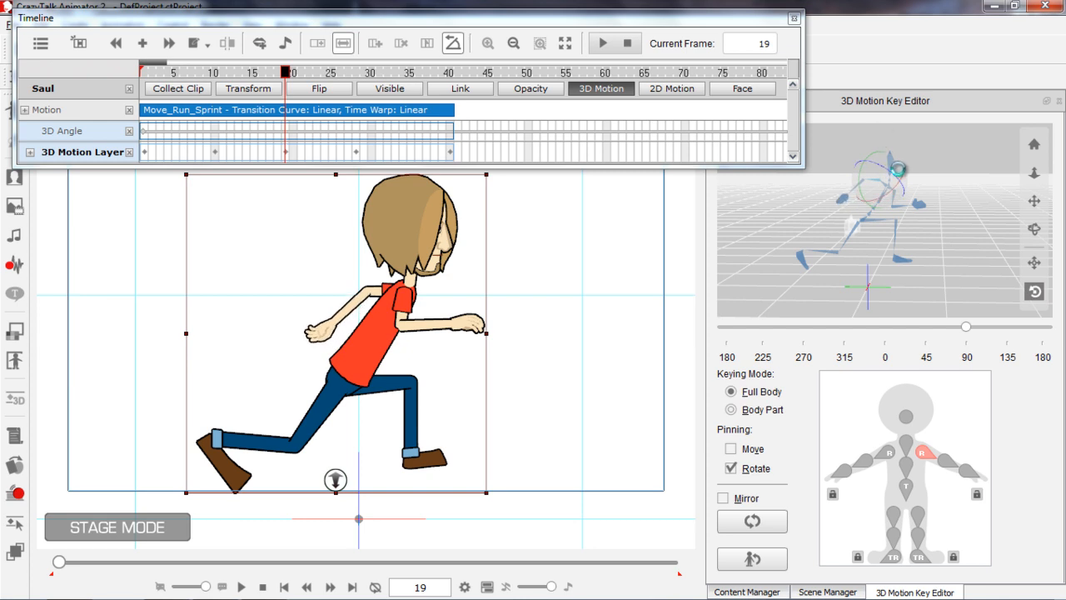
{"action": "left_click", "coordinate": [906, 193]}
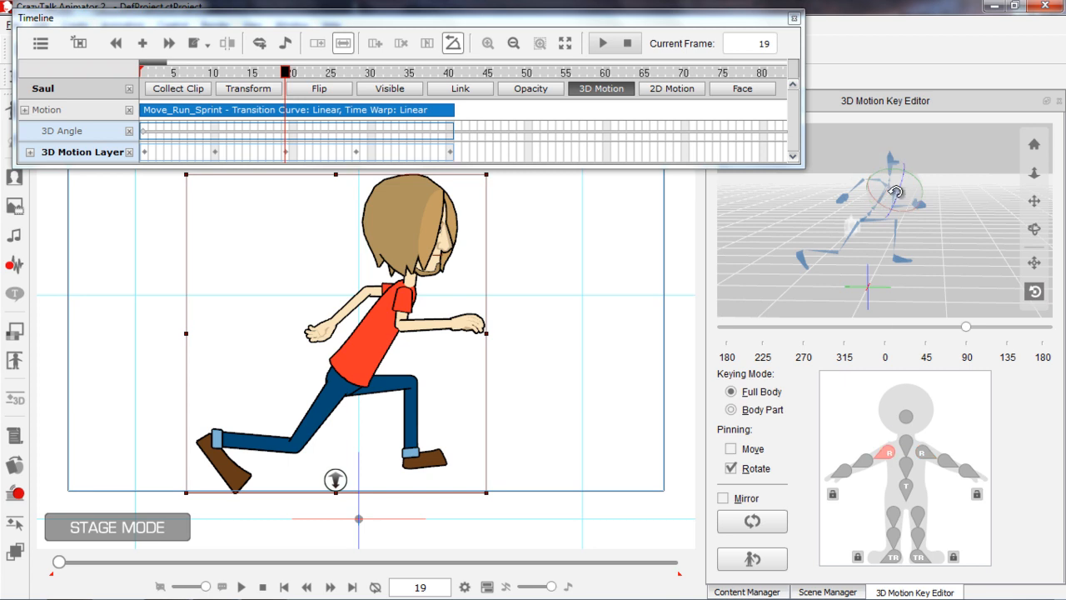
{"action": "mouse_move", "coordinate": [916, 181]}
{"action": "left_mouse_down"}
{"action": "mouse_move", "coordinate": [911, 164]}
{"action": "mouse_move", "coordinate": [916, 178]}
{"action": "mouse_move", "coordinate": [882, 204]}
{"action": "mouse_move", "coordinate": [907, 198]}
{"action": "left_mouse_up"}
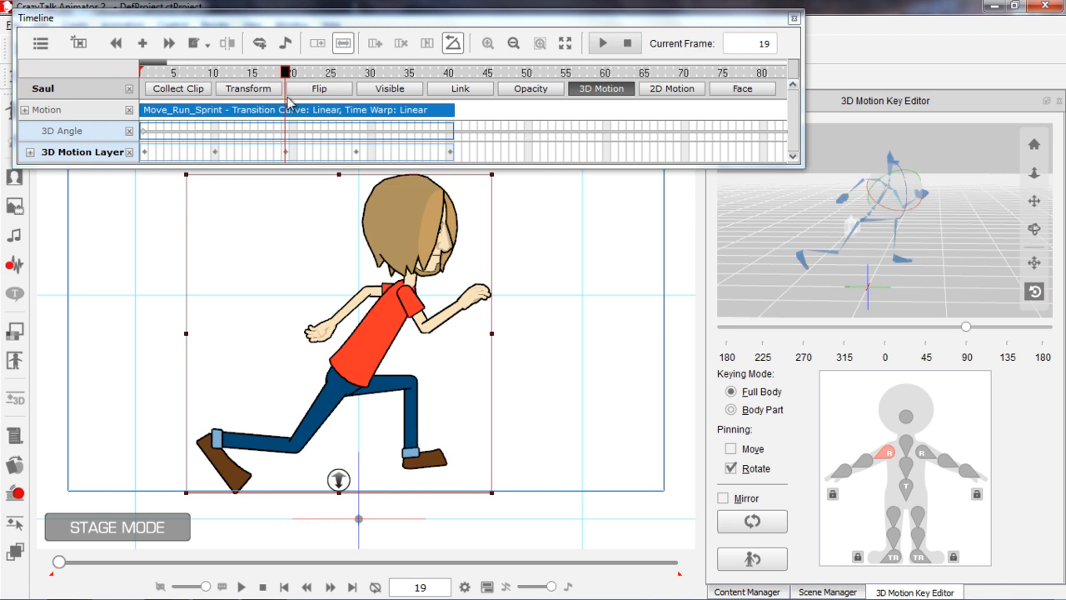
Step: Play the clip from frame 1 to check the new arm swing
{"action": "left_click_drag", "start_coordinate": [281, 73], "coordinate": [143, 79]}
{"action": "key", "text": "space"}
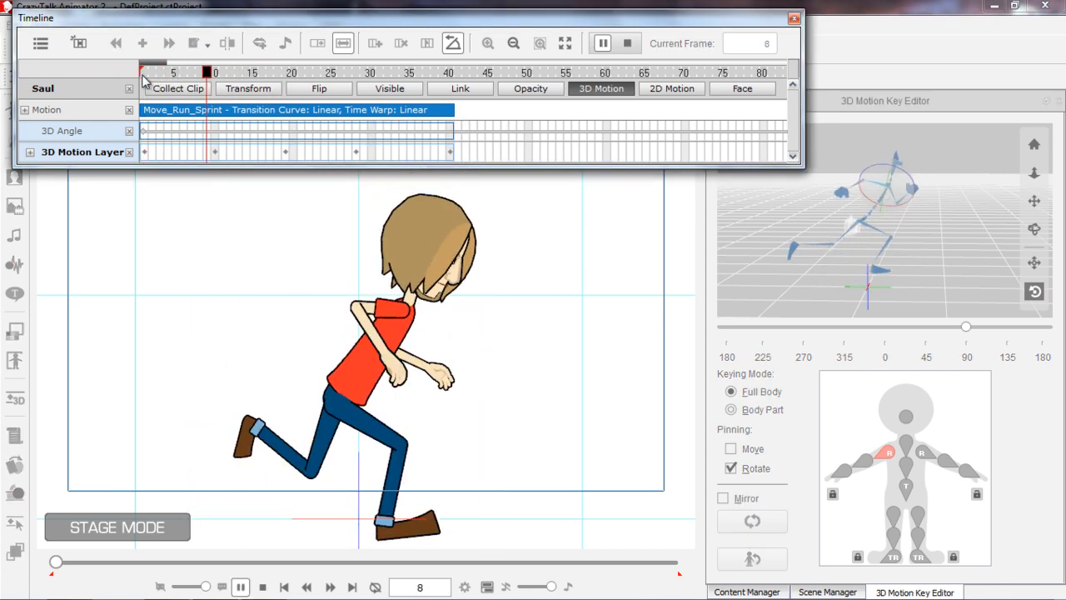
{"action": "key", "text": "space"}
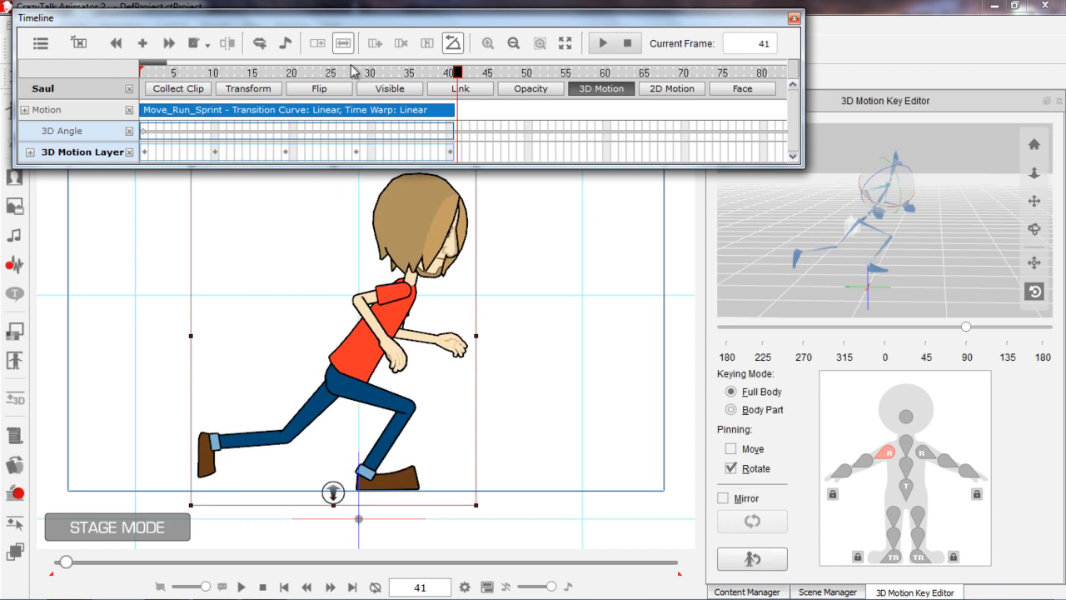
Step: Copy the frame 1 key of the 3D Motion Layer with the new arm pose and paste it at frame 40
{"action": "left_click_drag", "start_coordinate": [447, 77], "coordinate": [143, 92]}
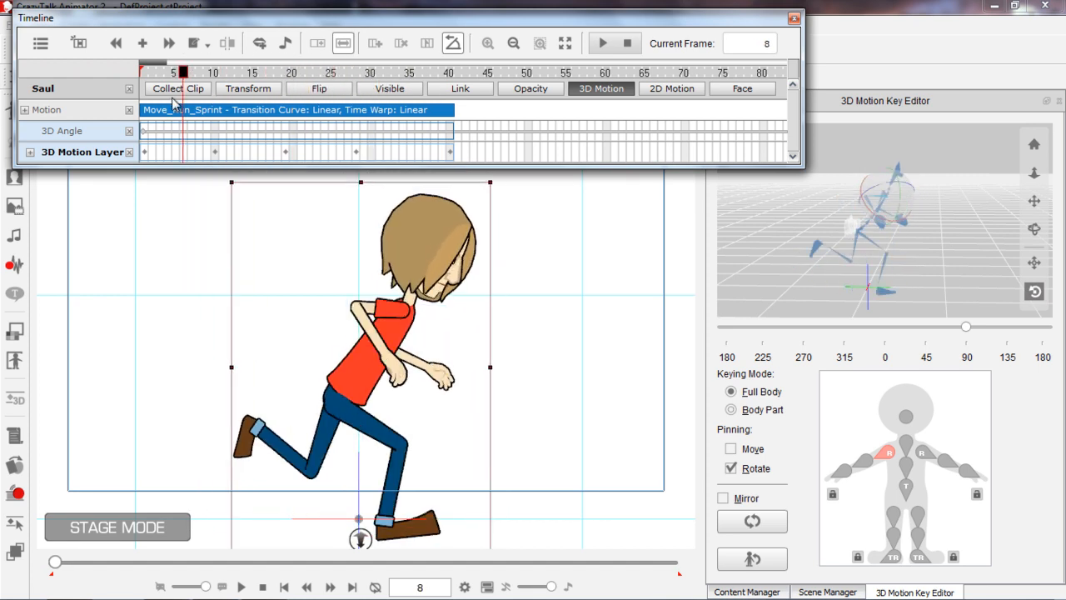
{"action": "right_click", "coordinate": [147, 152]}
{"action": "left_click", "coordinate": [175, 179]}
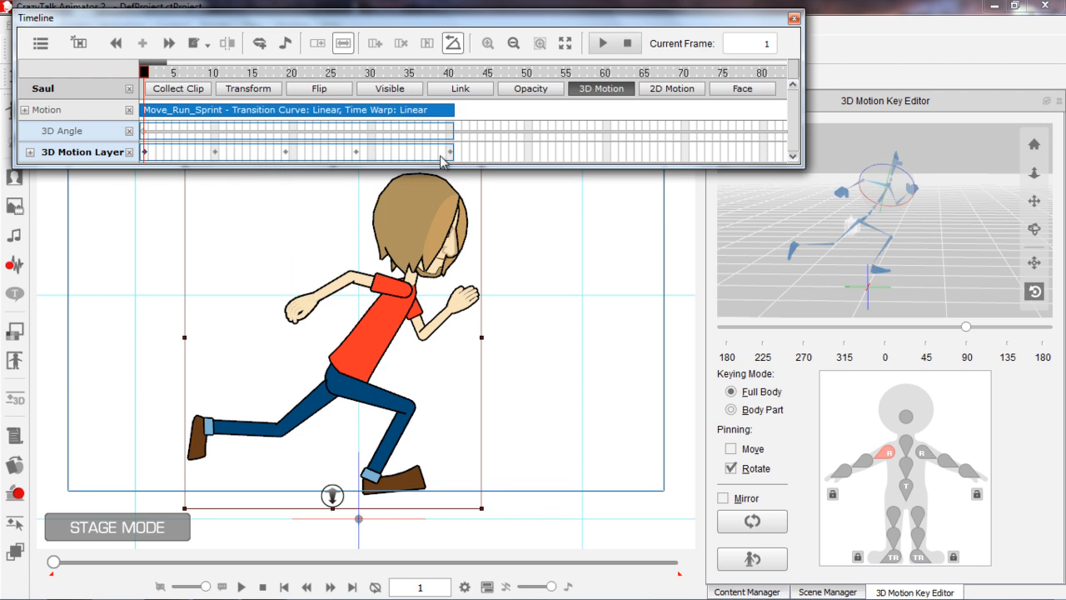
{"action": "left_click", "coordinate": [450, 155]}
{"action": "right_click", "coordinate": [450, 155]}
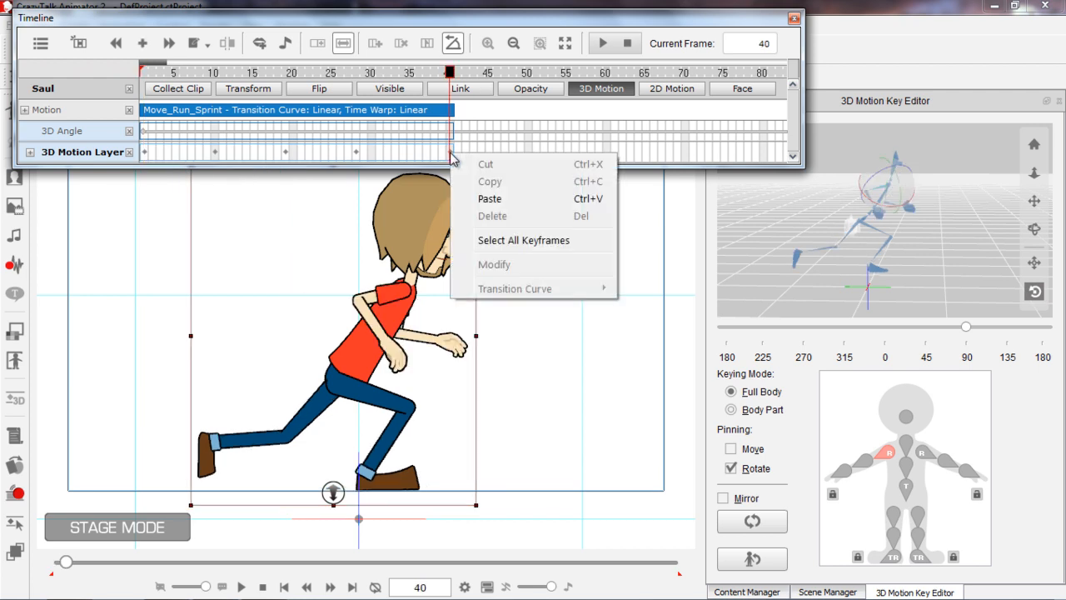
{"action": "left_click", "coordinate": [492, 196]}
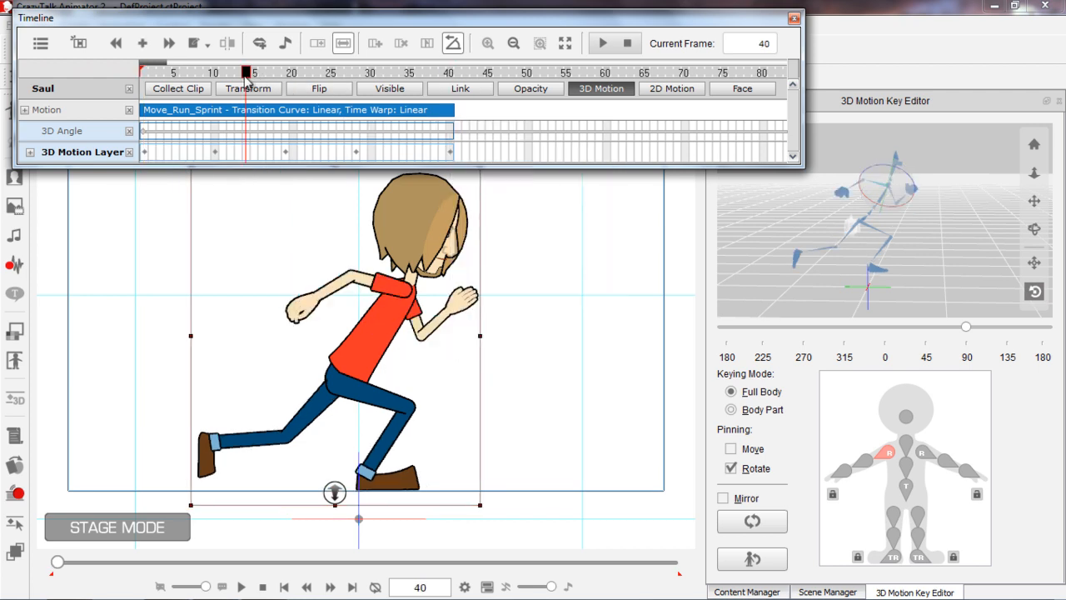
Step: Play the animation from frame 1 to review the arm motion through the run cycle, and return to frame 1
{"action": "left_click", "coordinate": [146, 73]}
{"action": "key", "text": "space"}
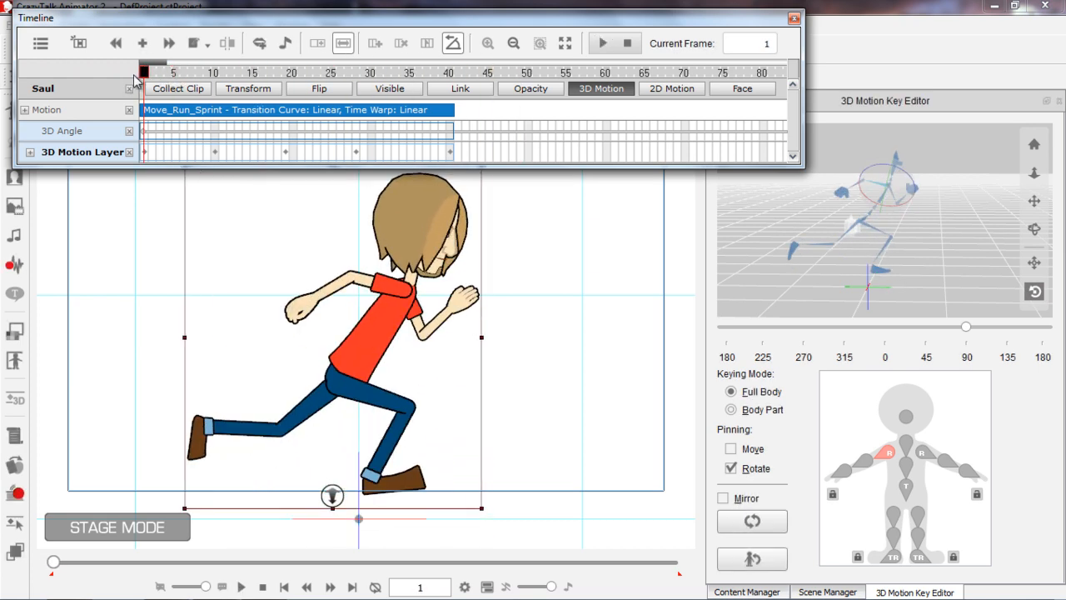
{"action": "key", "text": "space"}
{"action": "left_click_drag", "start_coordinate": [187, 73], "coordinate": [129, 84]}
{"action": "left_click_drag", "start_coordinate": [152, 77], "coordinate": [126, 65]}
Step: Move the character's hip slightly upward at frame 1
{"action": "left_click", "coordinate": [906, 487]}
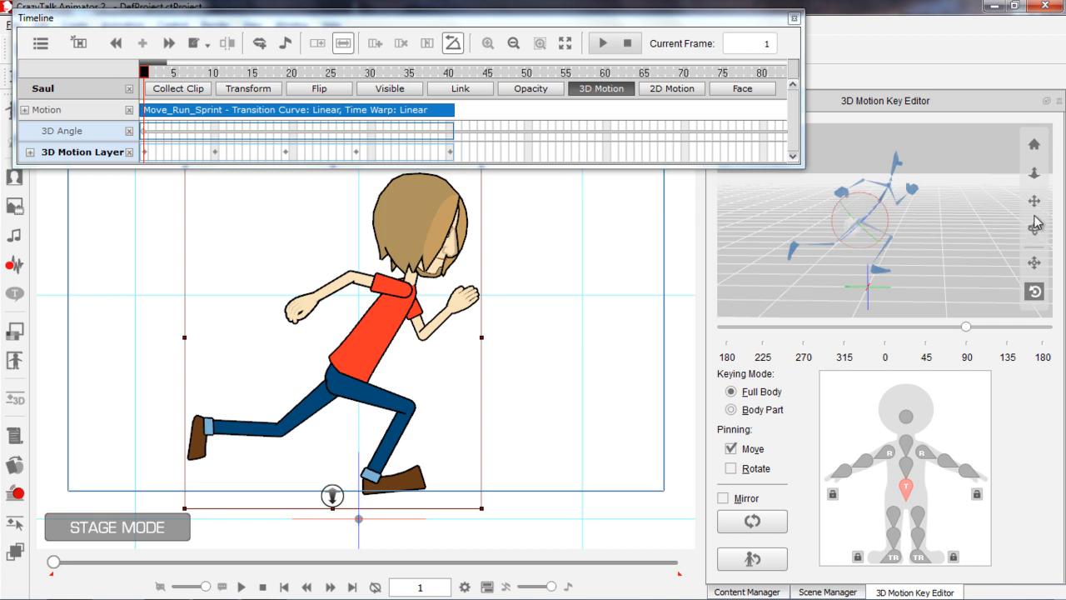
{"action": "left_click", "coordinate": [1035, 264]}
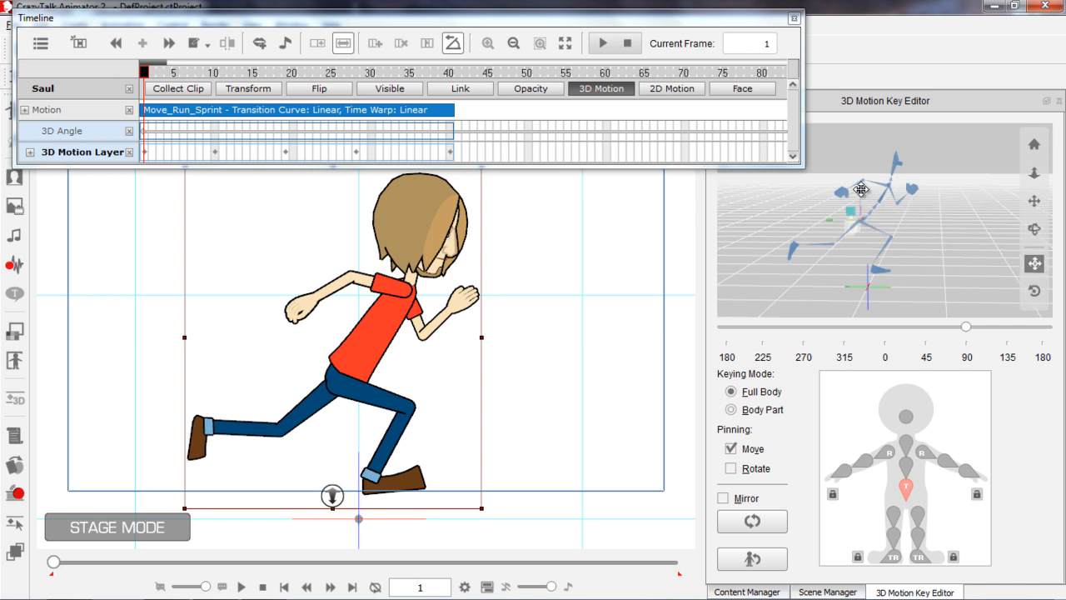
{"action": "left_click_drag", "start_coordinate": [860, 189], "coordinate": [861, 184]}
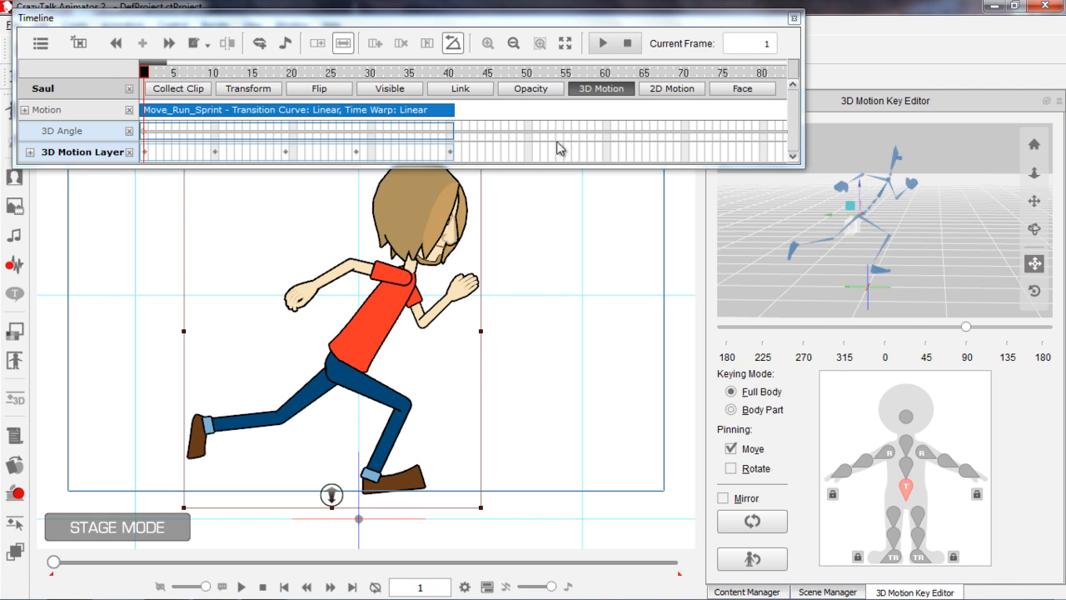
Step: Move the hip slightly down at frame 10 and slightly up at frame 19
{"action": "left_click_drag", "start_coordinate": [153, 76], "coordinate": [215, 73]}
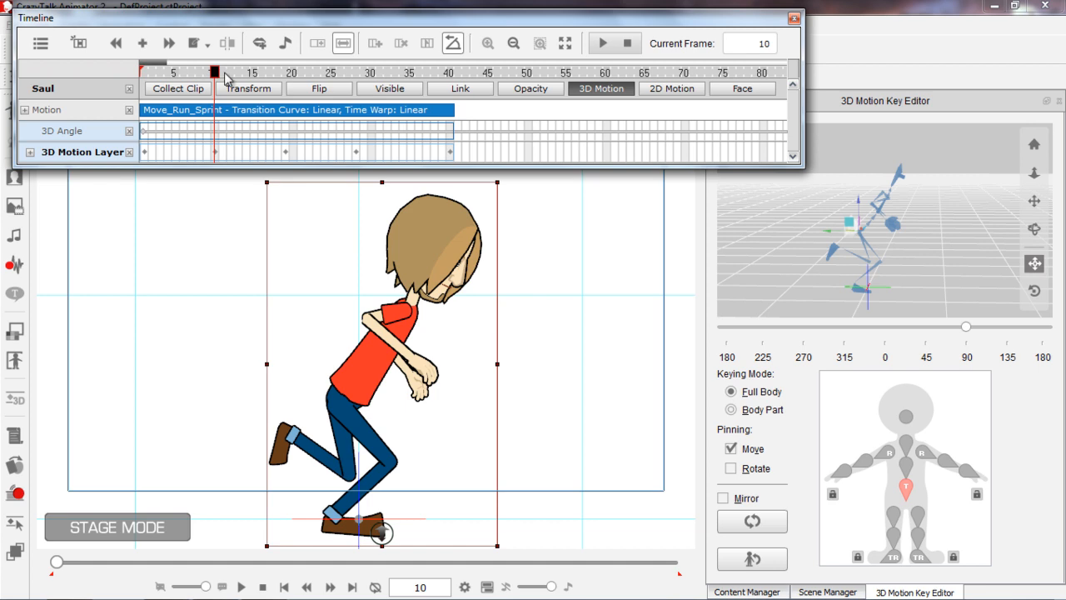
{"action": "left_click_drag", "start_coordinate": [859, 199], "coordinate": [859, 205]}
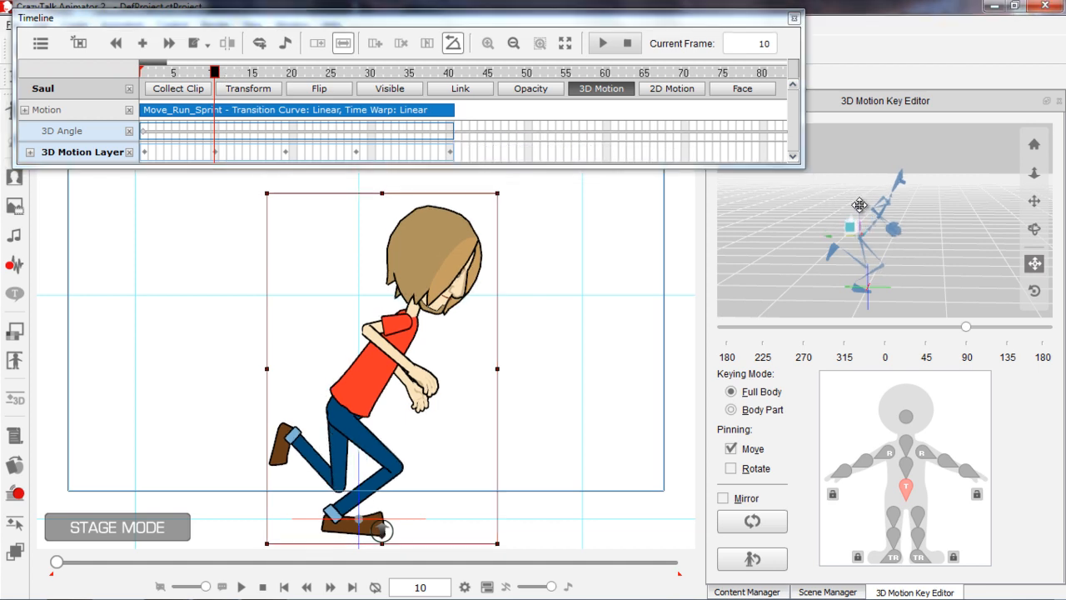
{"action": "left_click_drag", "start_coordinate": [215, 72], "coordinate": [287, 72]}
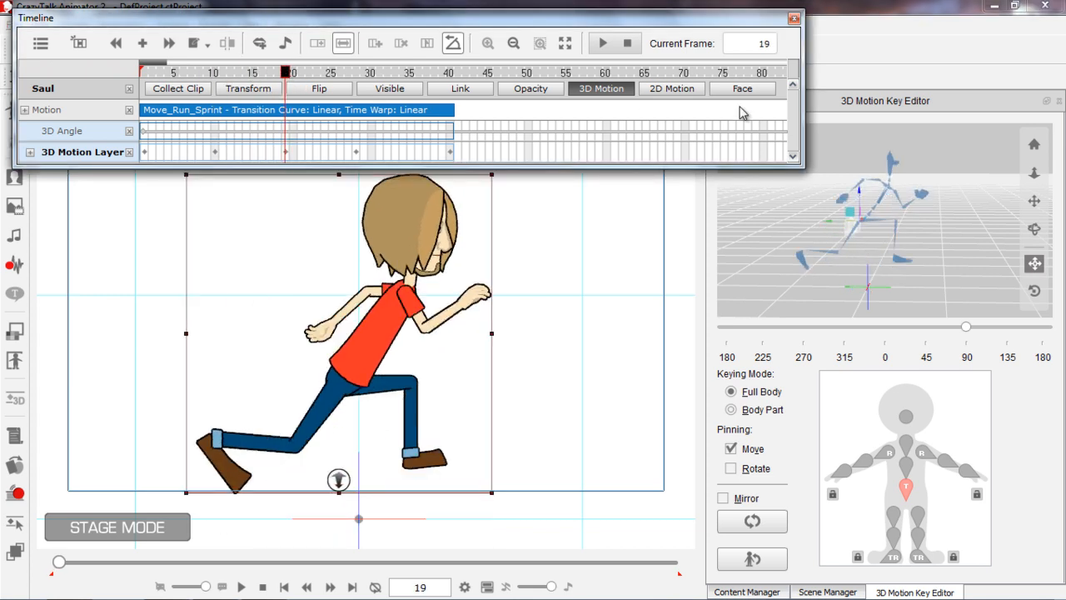
{"action": "left_click_drag", "start_coordinate": [859, 189], "coordinate": [857, 185]}
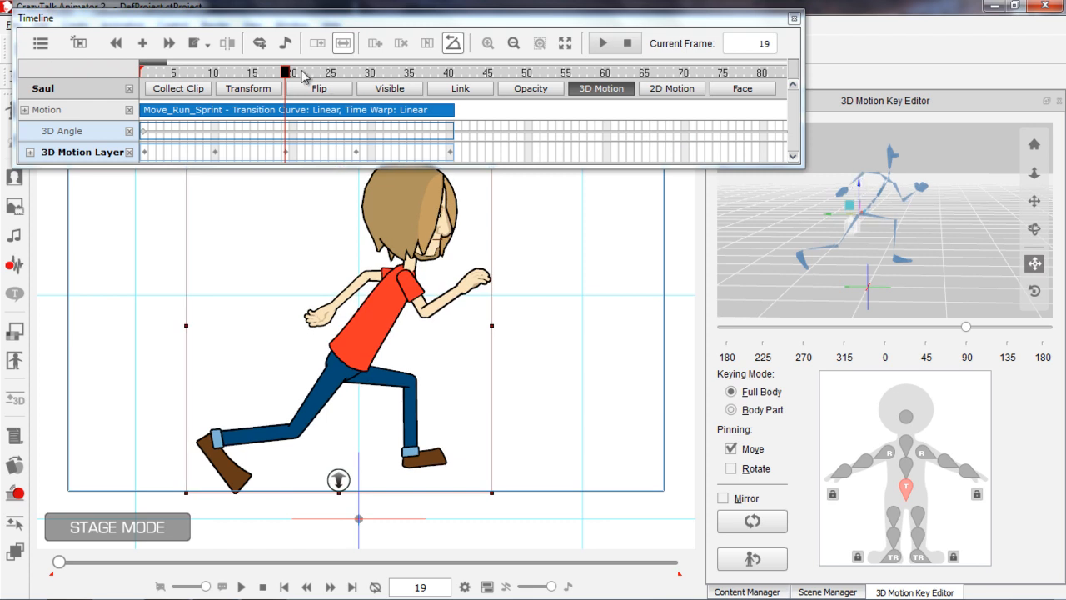
Step: Move the character's hip slightly down at frame 28
{"action": "left_click_drag", "start_coordinate": [295, 75], "coordinate": [358, 75]}
{"action": "left_click_drag", "start_coordinate": [857, 204], "coordinate": [859, 211]}
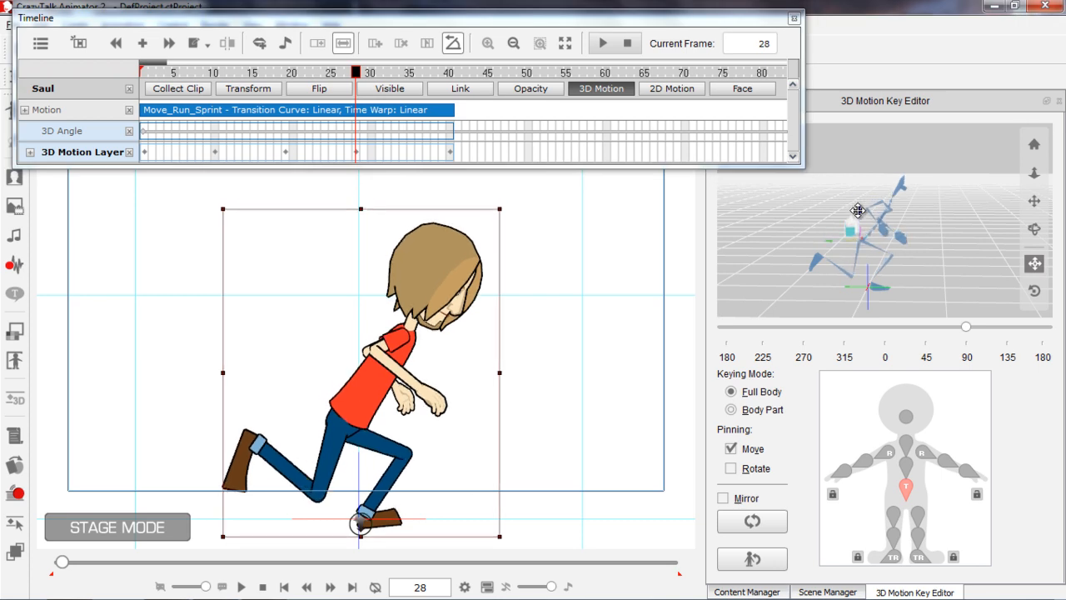
Step: Copy the frame 1 key of the 3D Motion Layer with the new hip height and paste it over the key at frame 40
{"action": "left_click_drag", "start_coordinate": [361, 73], "coordinate": [449, 73]}
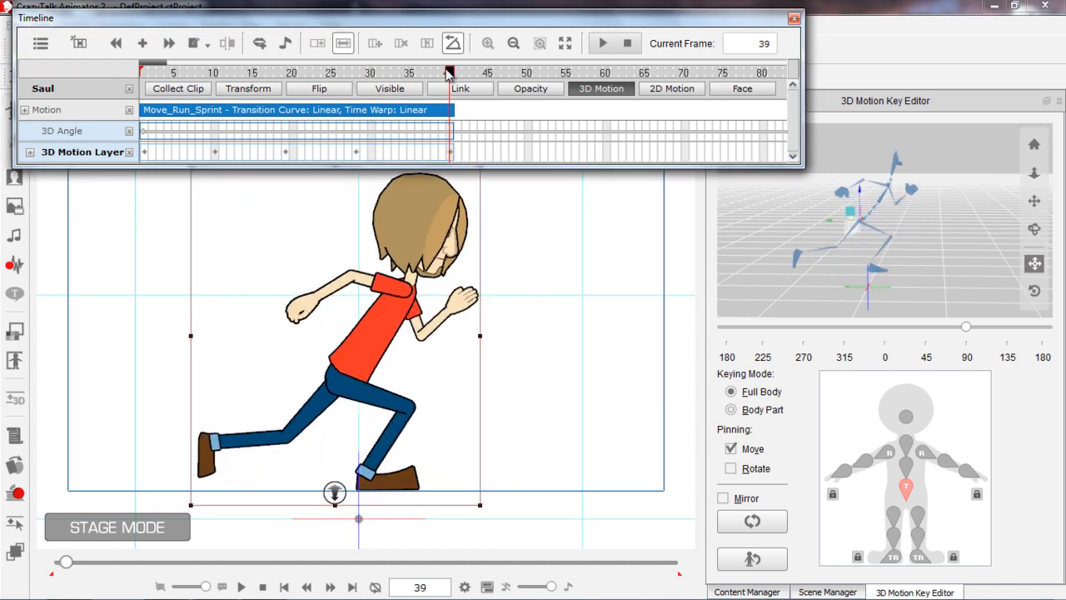
{"action": "left_click", "coordinate": [145, 154]}
{"action": "right_click", "coordinate": [145, 154]}
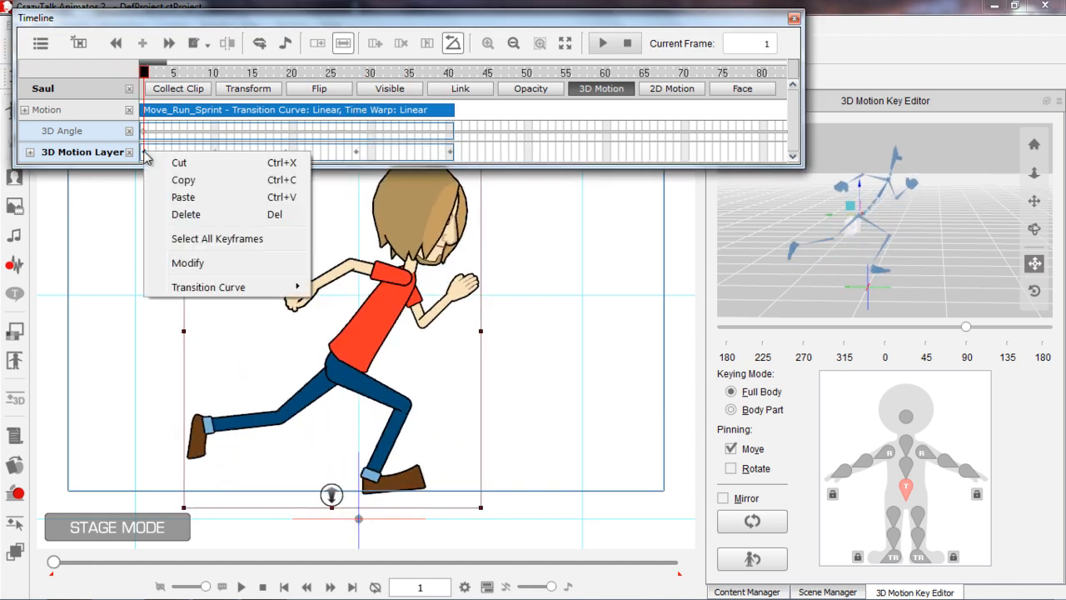
{"action": "left_click", "coordinate": [176, 176]}
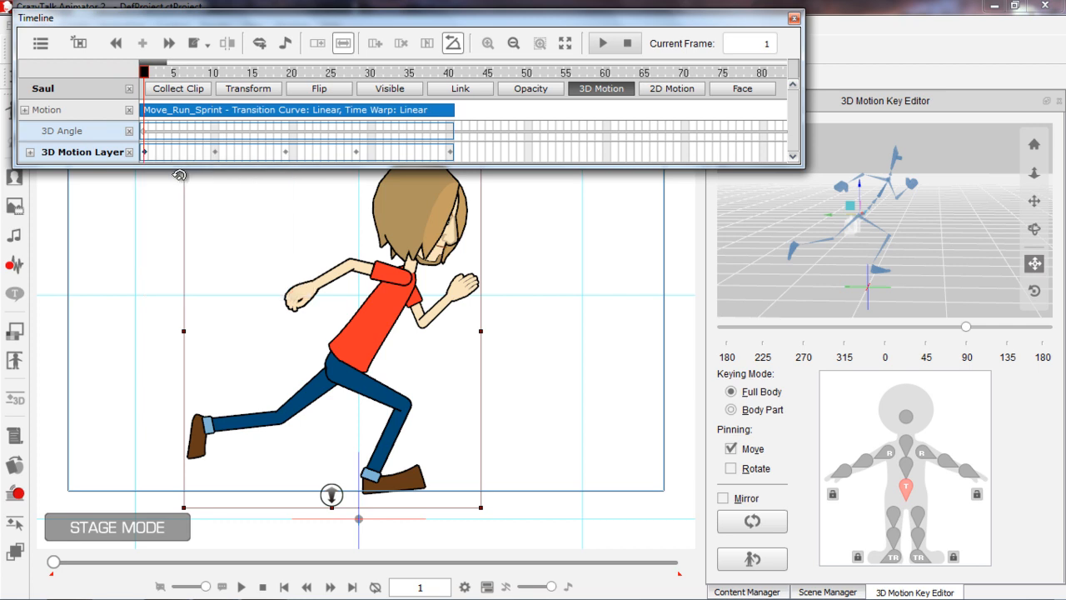
{"action": "right_click", "coordinate": [451, 155]}
{"action": "left_click", "coordinate": [490, 199]}
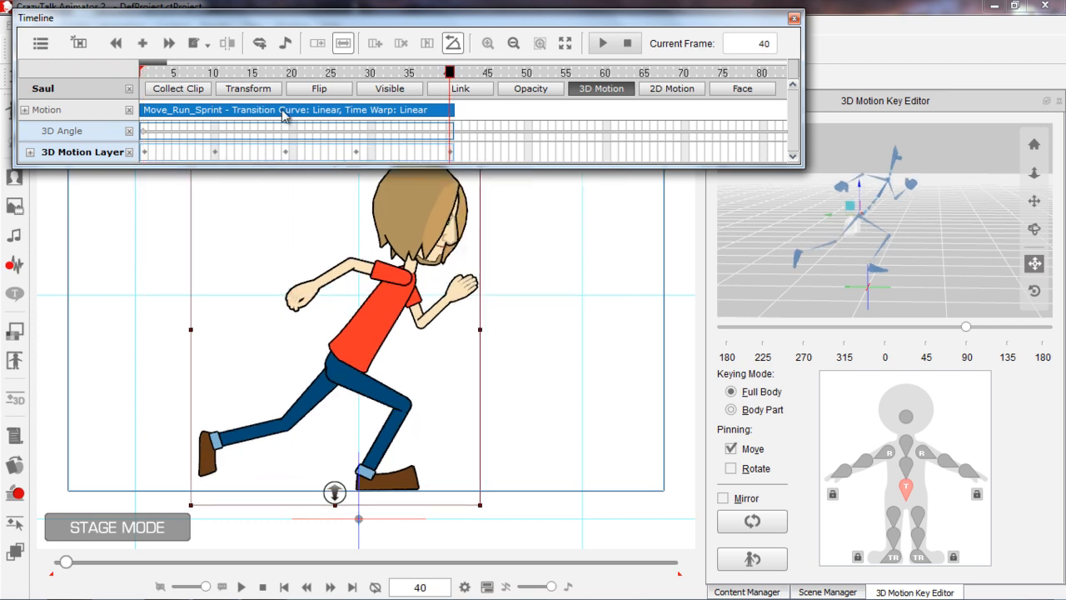
Step: Play the animation repeatedly from frame 1 to review the hip movement through the run cycle
{"action": "left_click_drag", "start_coordinate": [223, 72], "coordinate": [100, 71]}
{"action": "key", "text": "space"}
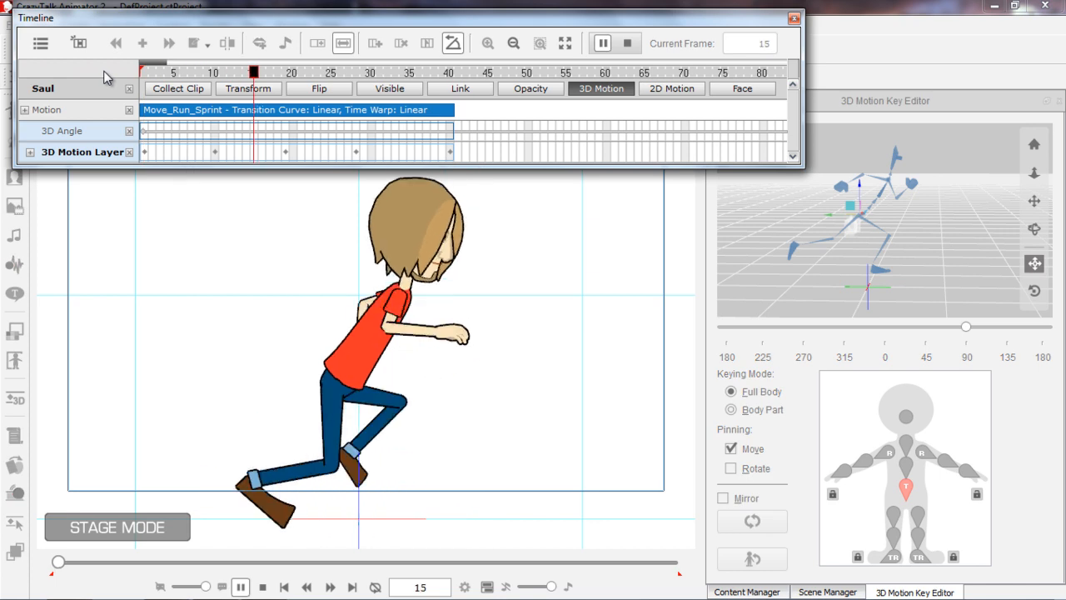
{"action": "key", "text": "space"}
{"action": "left_click", "coordinate": [158, 73]}
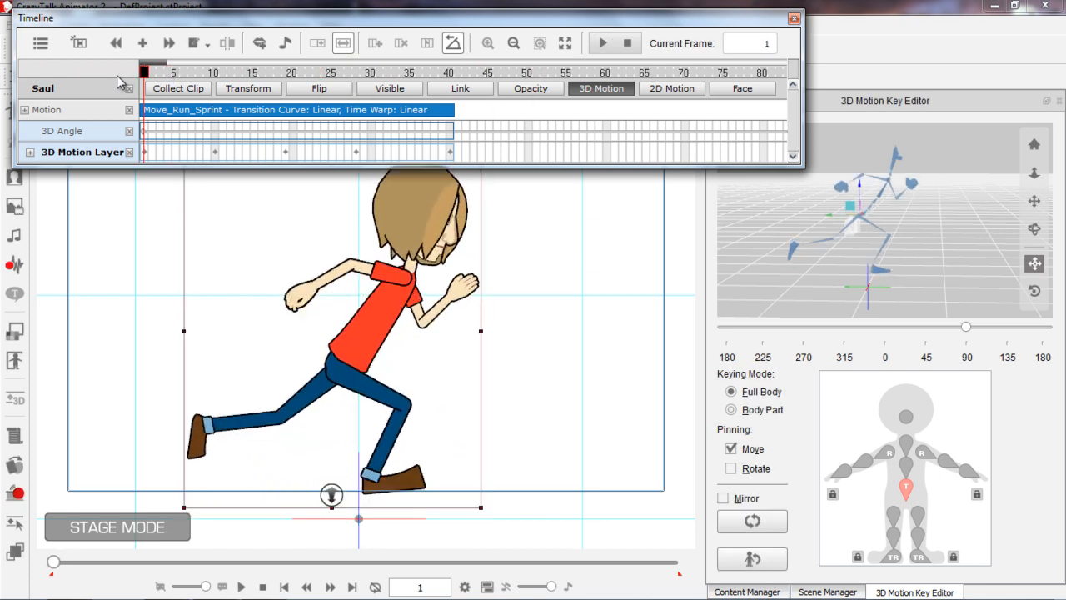
{"action": "key", "text": "space"}
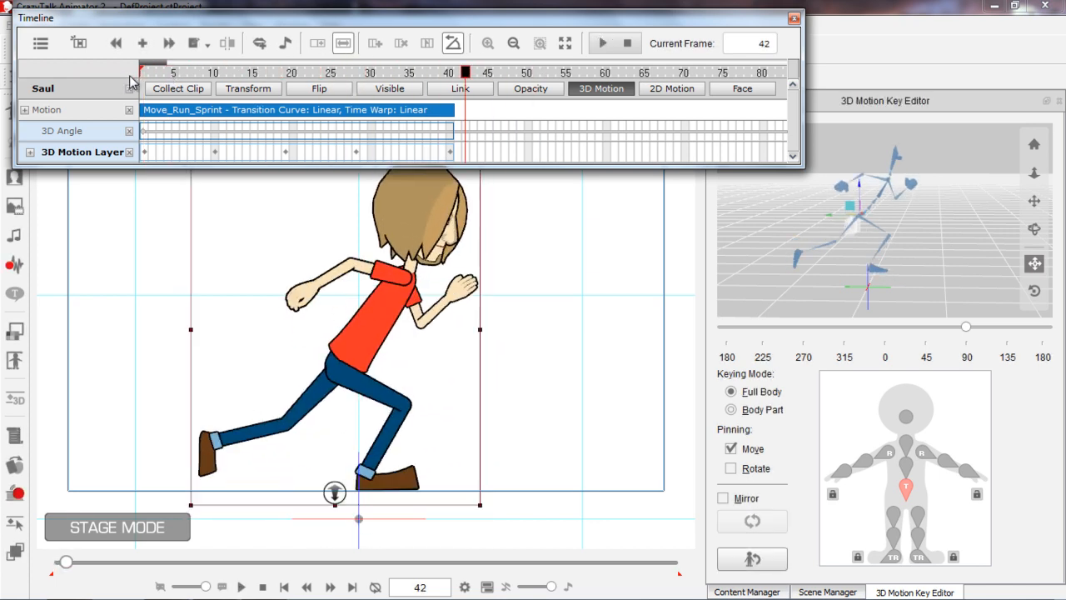
{"action": "key", "text": "space"}
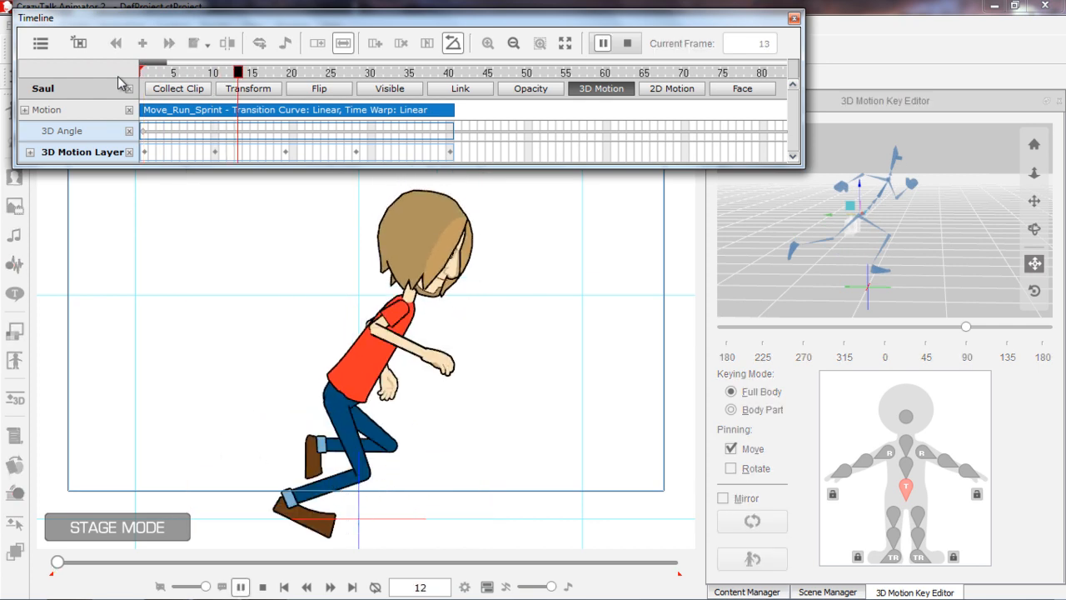
{"action": "key", "text": "space"}
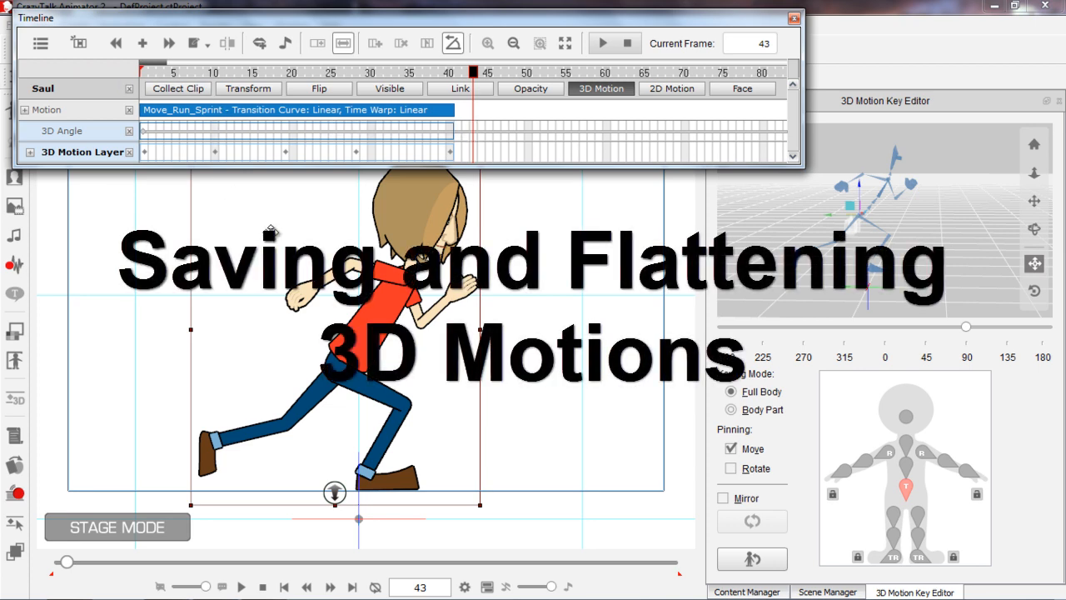
Step: Show the Collect Clip track and mark a collection range over the whole sprint clip, from frame 1 to frame 40
{"action": "left_click_drag", "start_coordinate": [267, 238], "coordinate": [247, 337]}
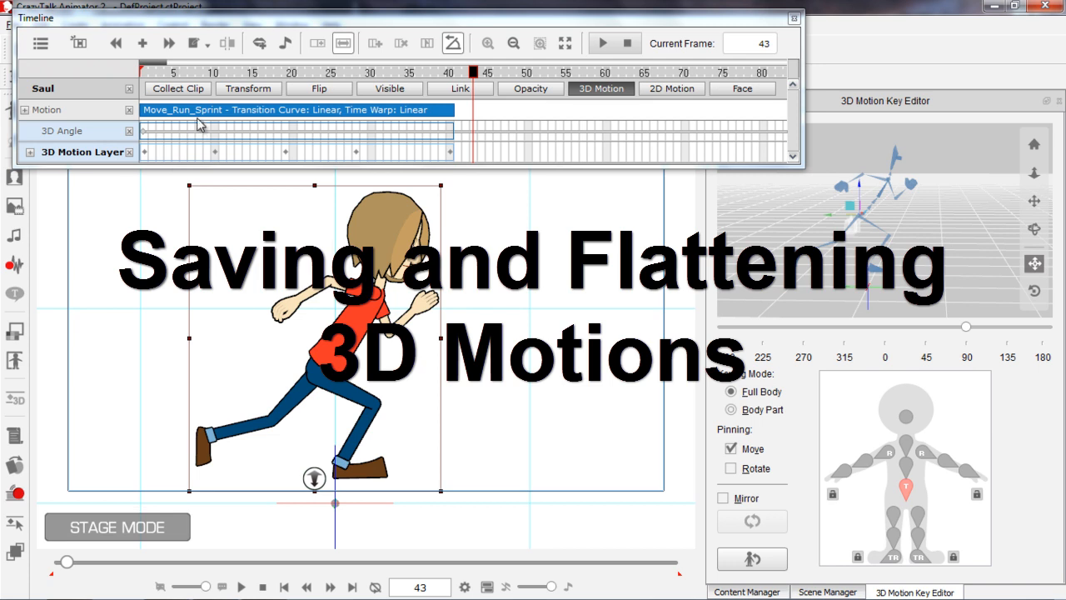
{"action": "left_click", "coordinate": [182, 90]}
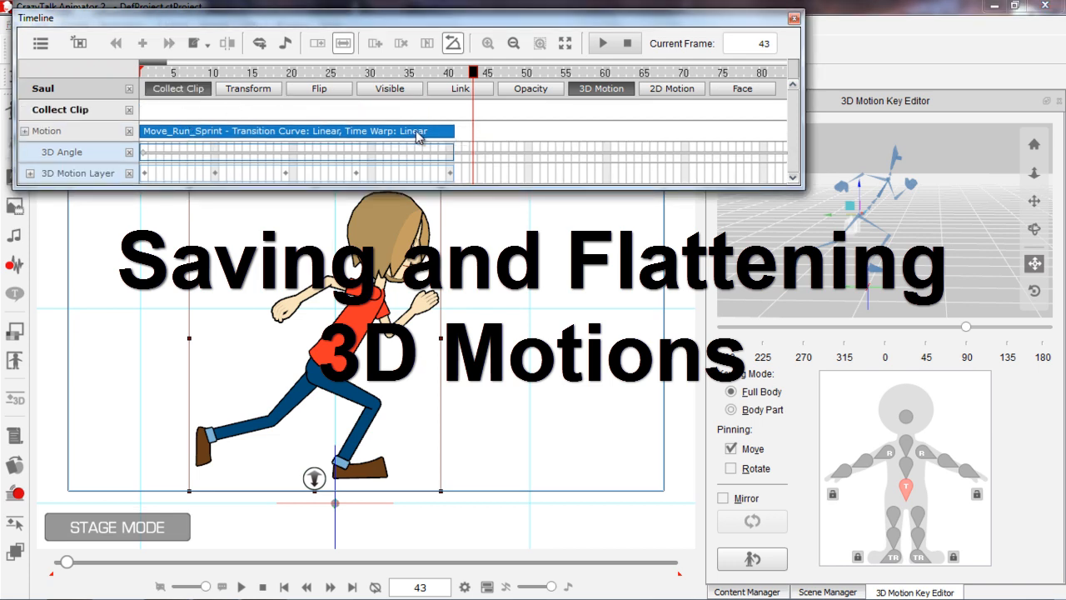
{"action": "left_click", "coordinate": [457, 109]}
{"action": "left_click_drag", "start_coordinate": [439, 109], "coordinate": [133, 115]}
{"action": "left_click", "coordinate": [428, 109]}
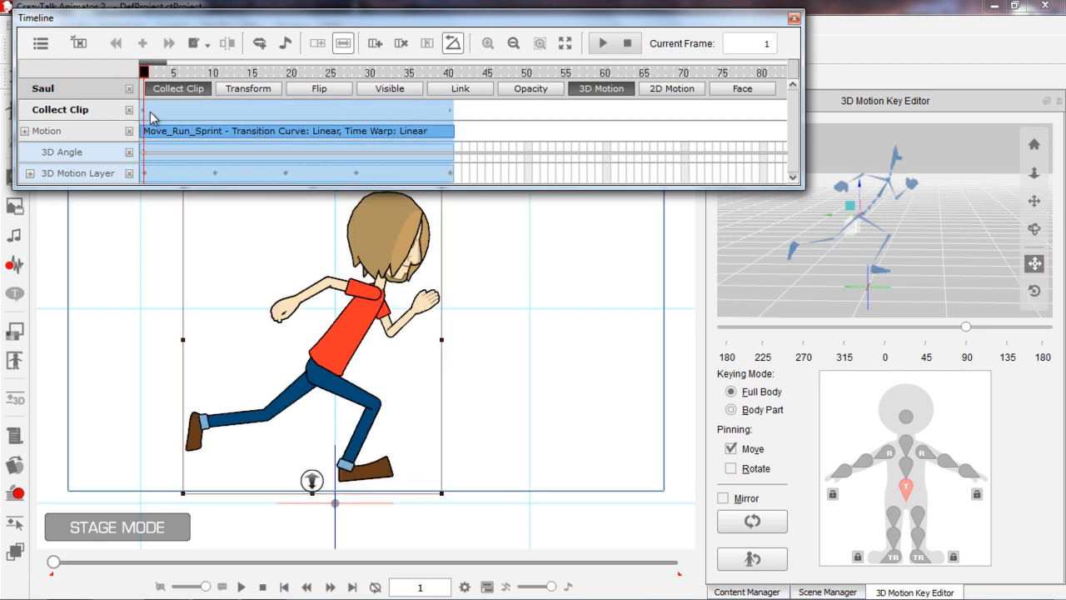
Step: Export the collected range as a 3D motion file named tutorialrun in the custom Motion folder
{"action": "right_click", "coordinate": [200, 111]}
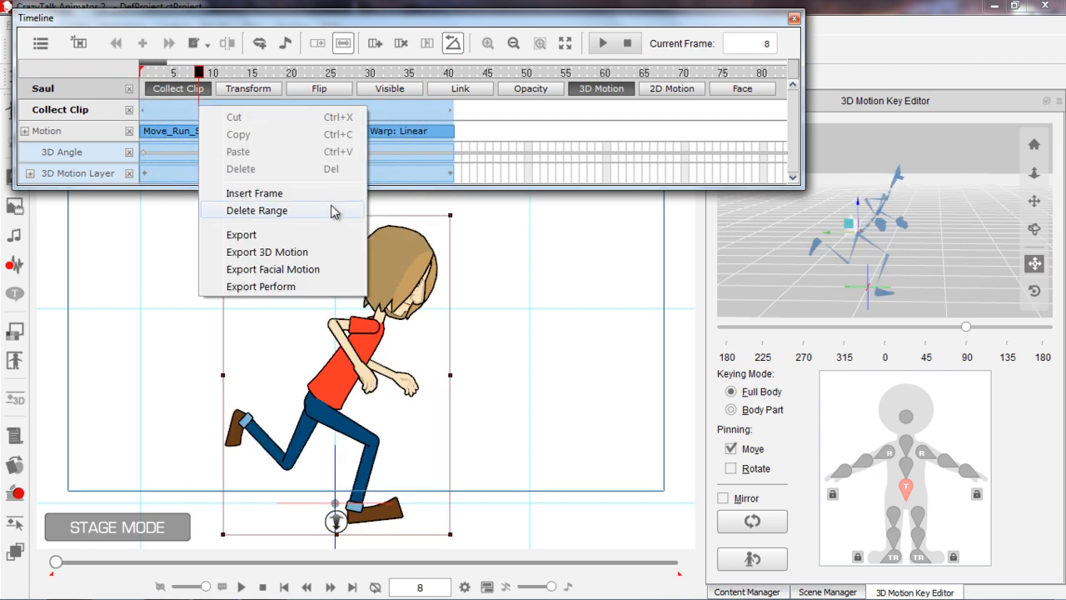
{"action": "left_click", "coordinate": [305, 253]}
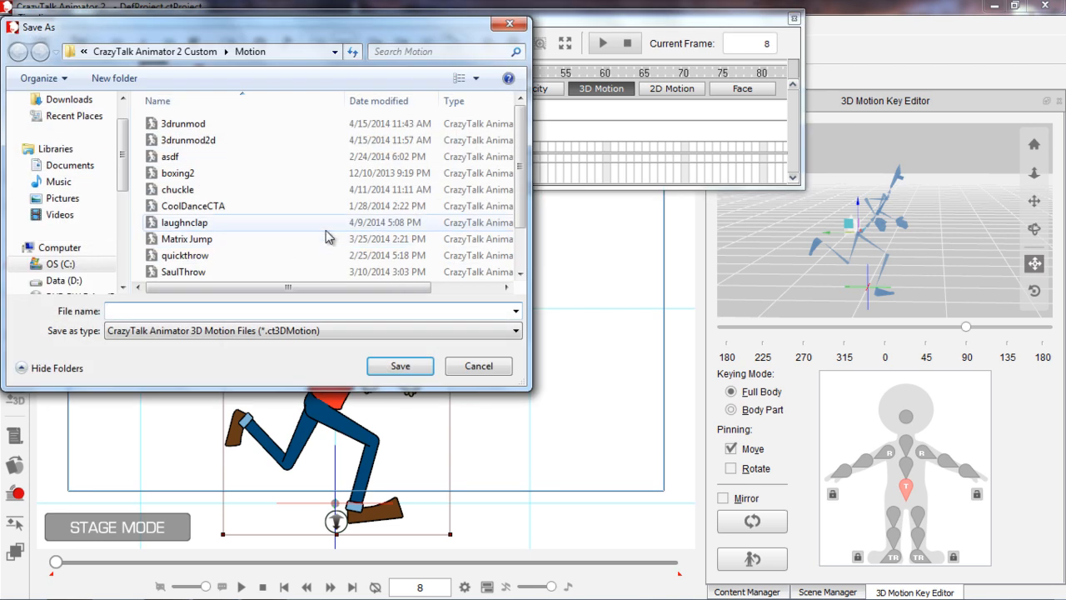
{"action": "type", "text": "tutorialrun"}
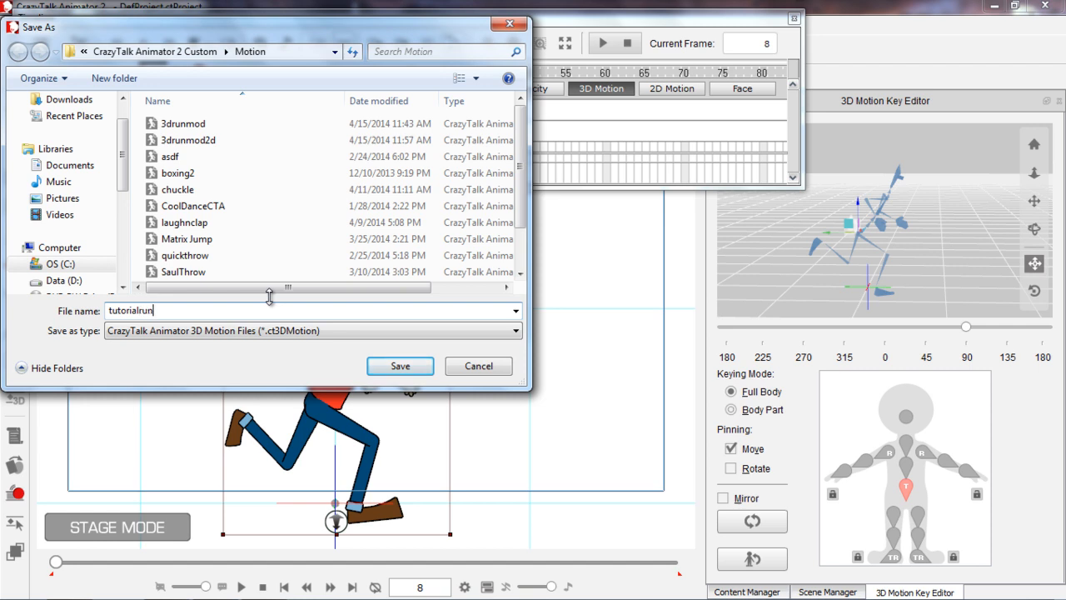
{"action": "key", "text": "Return"}
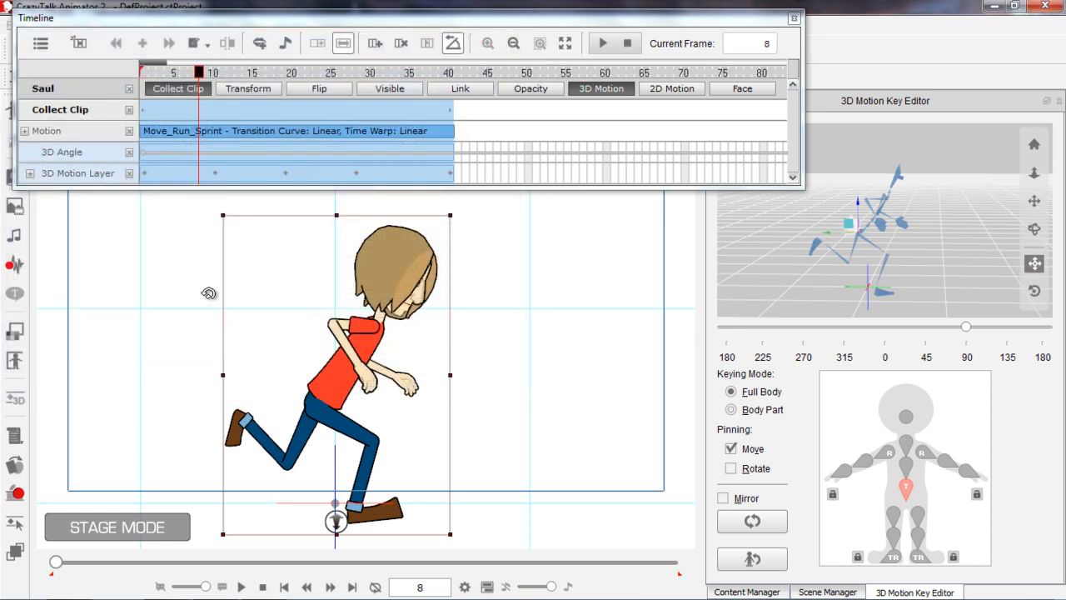
Step: Flatten the Move_Run_Sprint motion clip and play it back from frame 1
{"action": "left_click", "coordinate": [213, 73]}
{"action": "left_click_drag", "start_coordinate": [213, 74], "coordinate": [143, 74]}
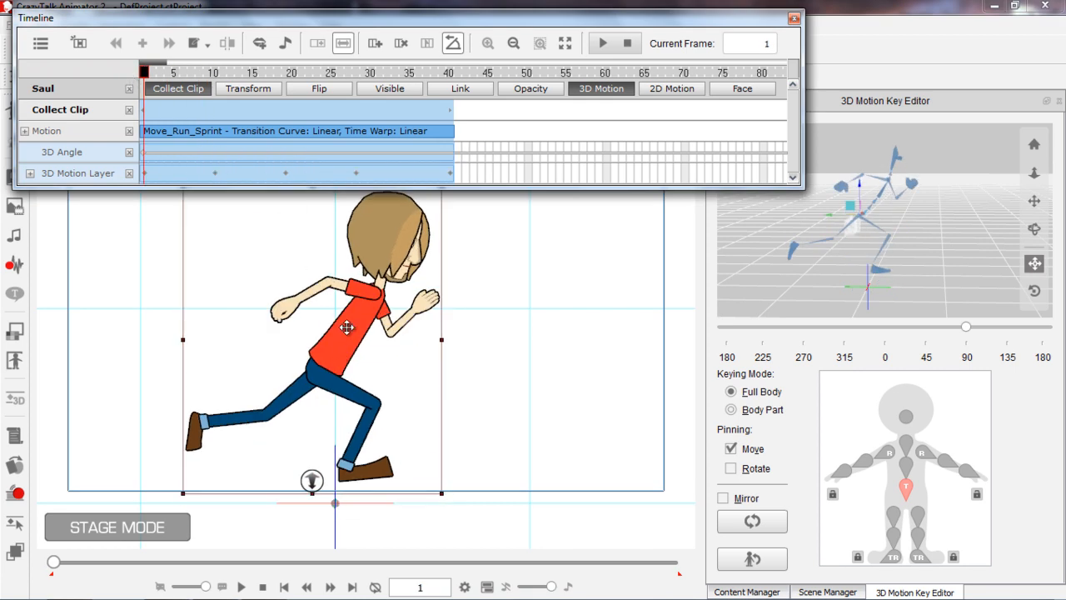
{"action": "left_click", "coordinate": [291, 73]}
{"action": "left_click", "coordinate": [262, 133]}
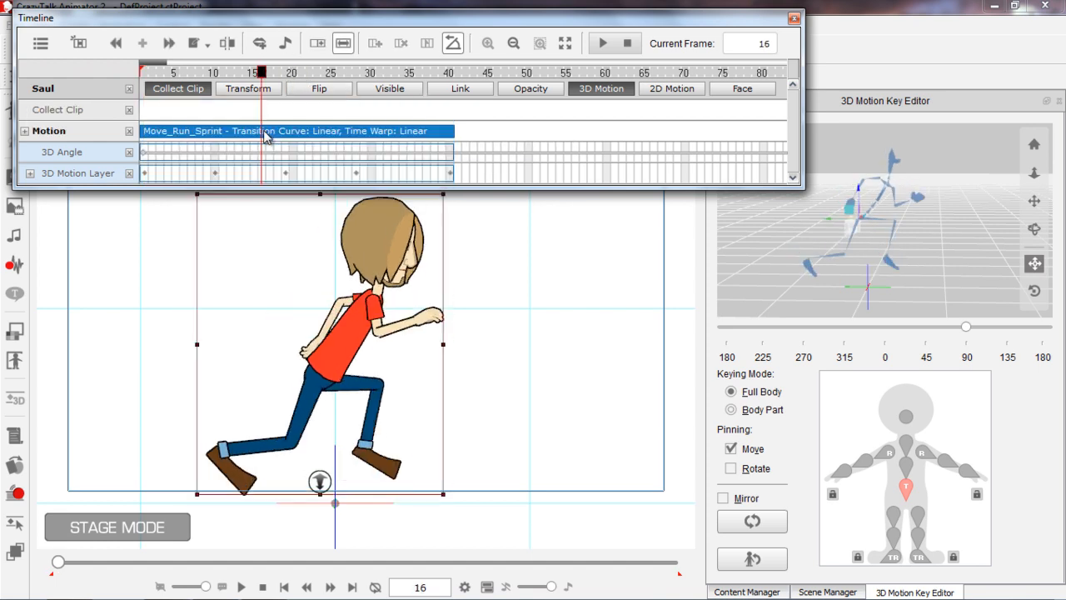
{"action": "right_click", "coordinate": [247, 137]}
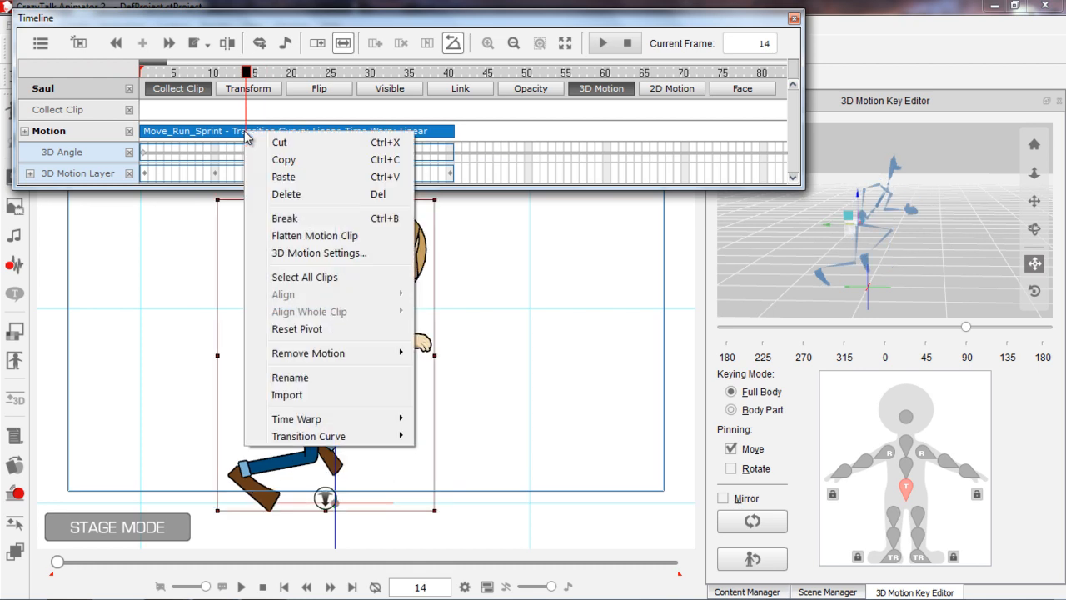
{"action": "left_click", "coordinate": [314, 236]}
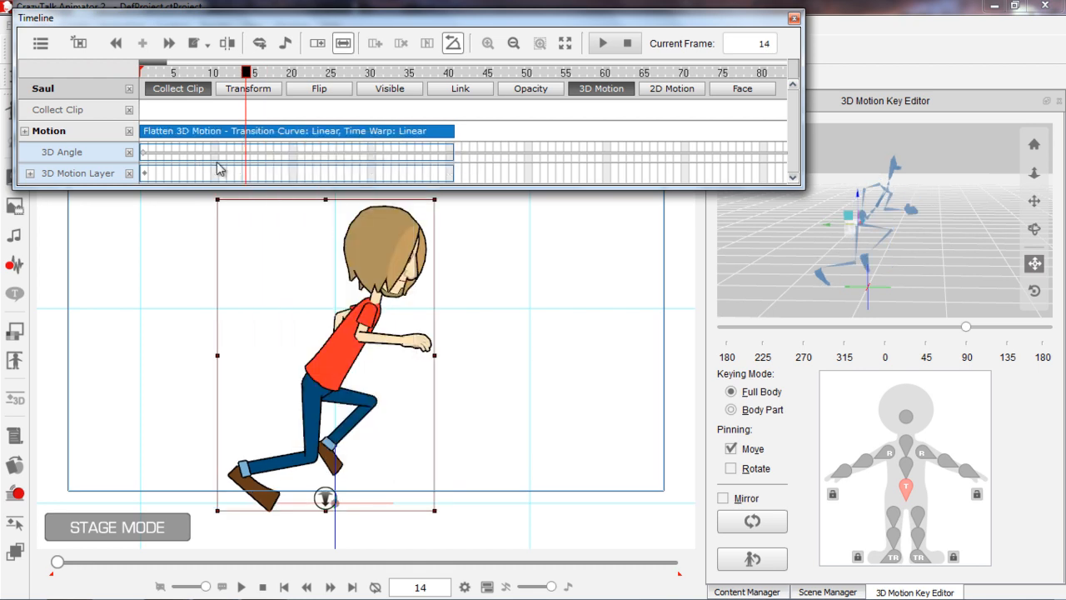
{"action": "left_click_drag", "start_coordinate": [224, 72], "coordinate": [126, 89]}
{"action": "key", "text": "space"}
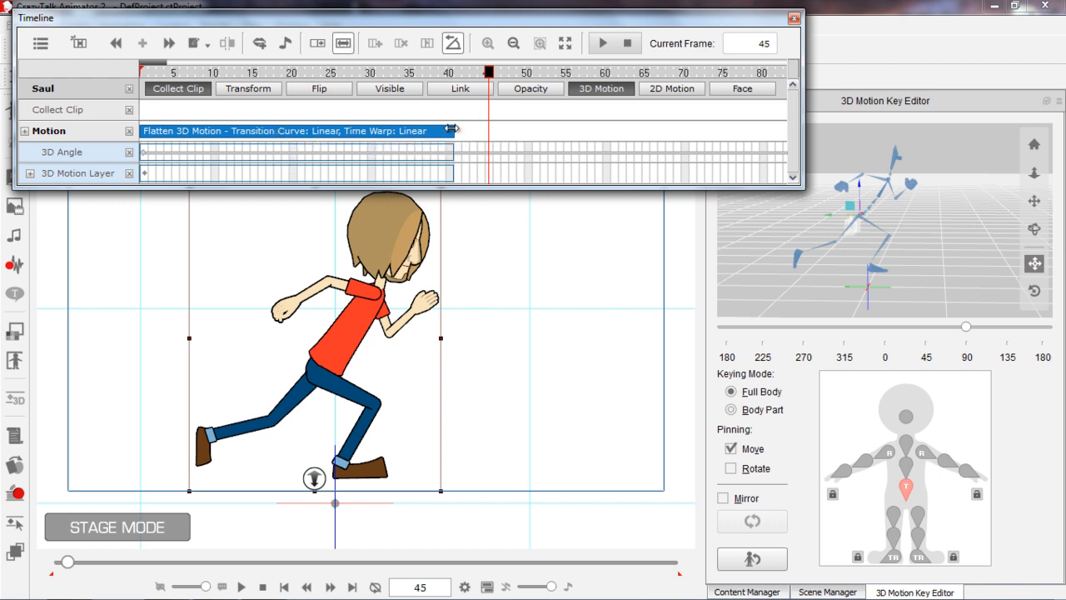
Step: Speed up the flattened motion clip so it ends at frame 25, and loop it out to about frame 73
{"action": "left_click_drag", "start_coordinate": [451, 128], "coordinate": [337, 144]}
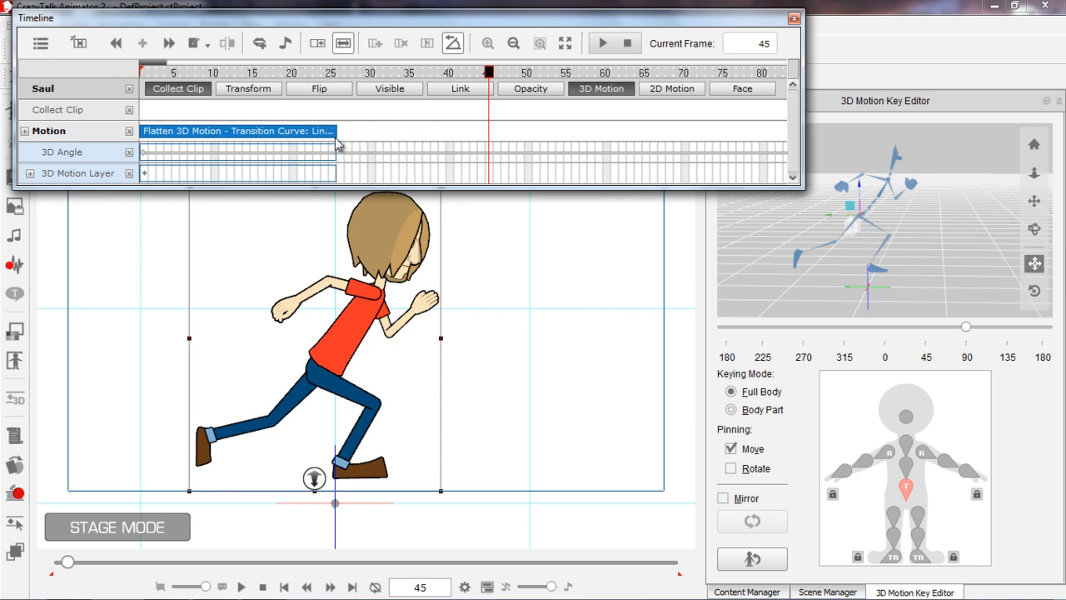
{"action": "left_click", "coordinate": [320, 47]}
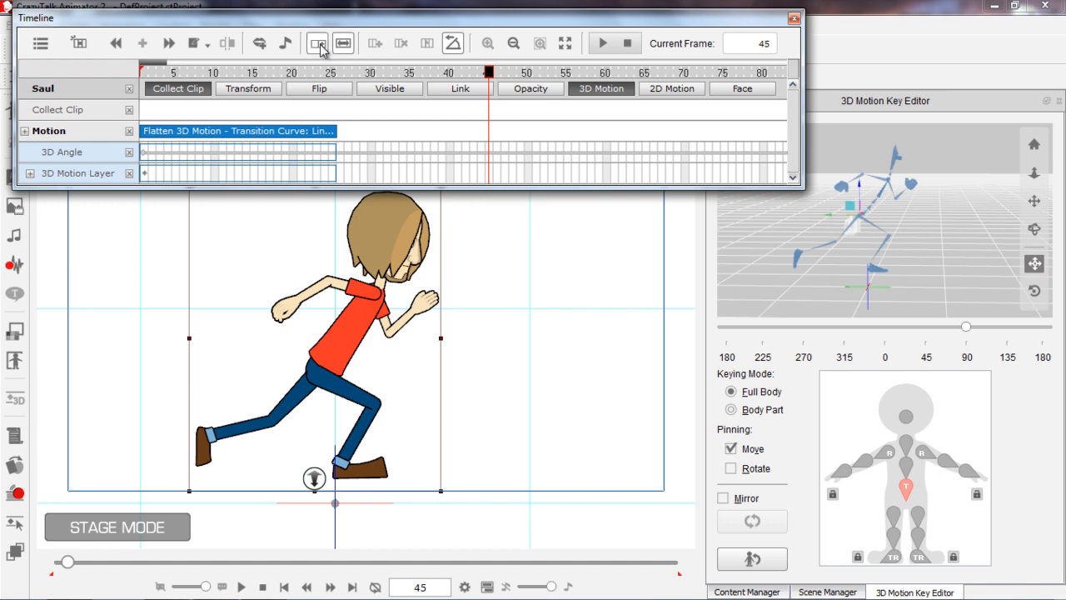
{"action": "left_click_drag", "start_coordinate": [337, 131], "coordinate": [613, 134]}
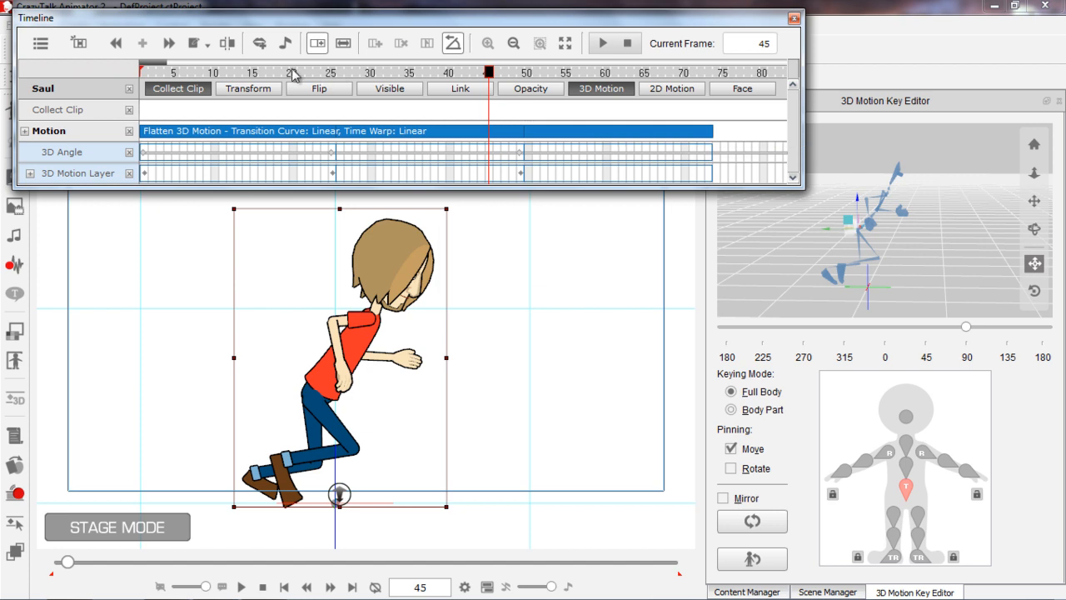
Step: Play the looped run motion from frame 1 to check its speed and repetition
{"action": "key", "text": "space"}
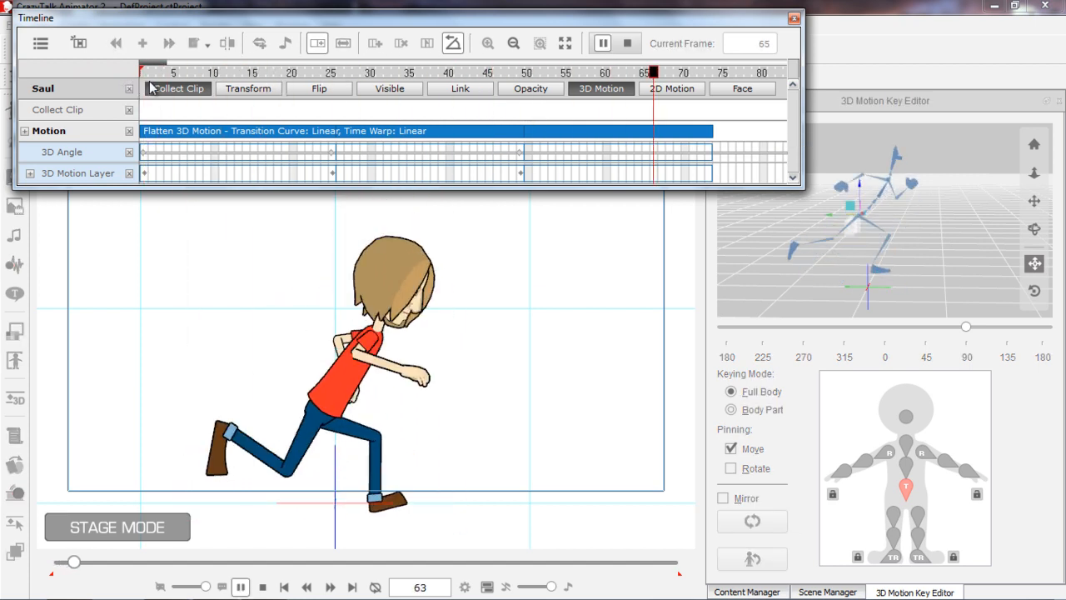
{"action": "key", "text": "space"}
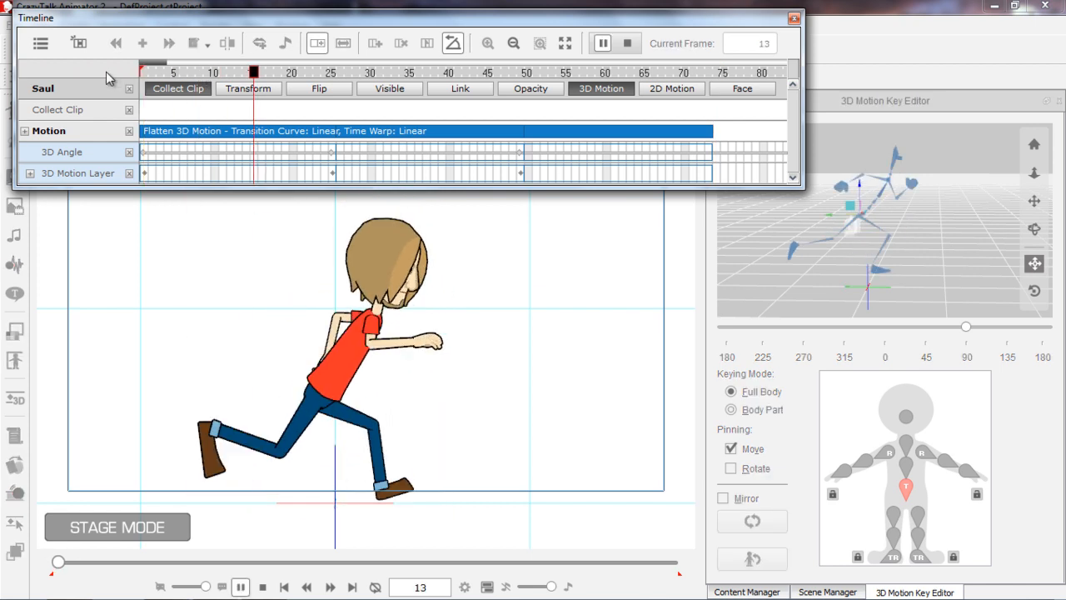
{"action": "key", "text": "space"}
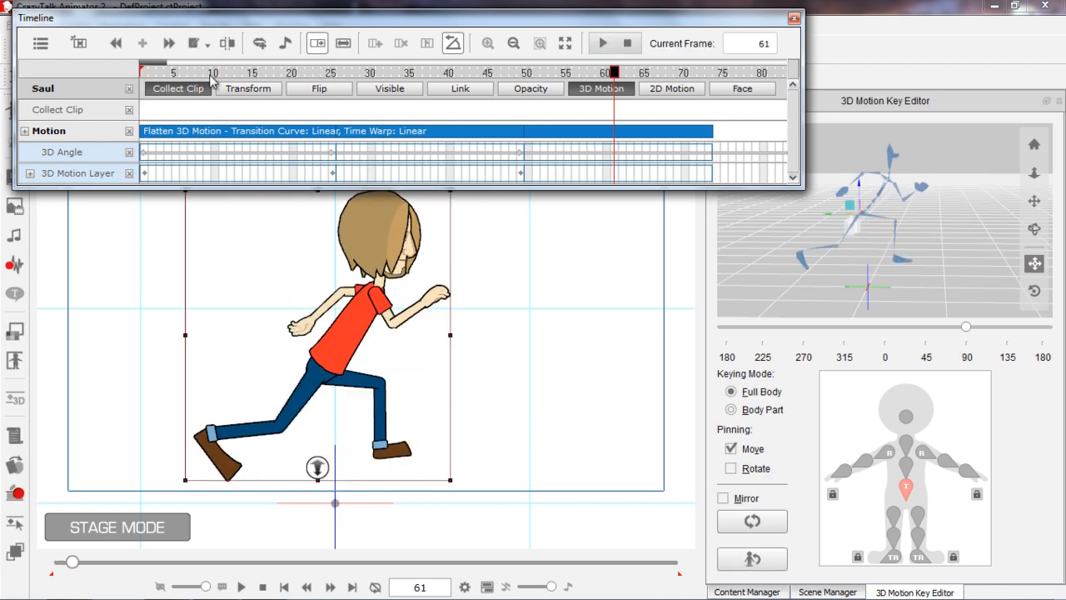
{"action": "left_click_drag", "start_coordinate": [184, 75], "coordinate": [141, 76]}
{"action": "key", "text": "space"}
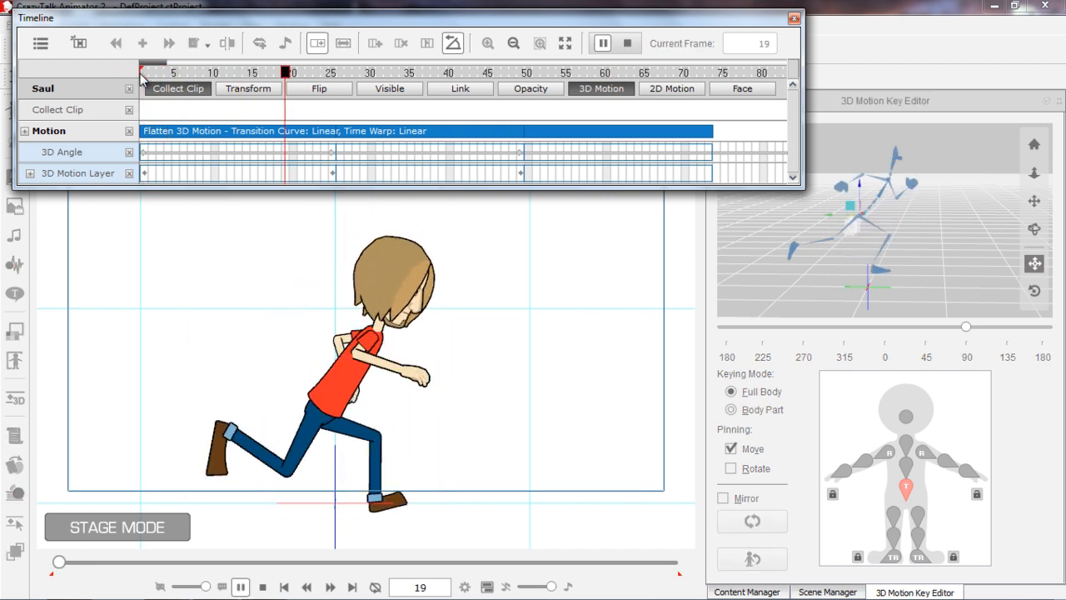
{"action": "key", "text": "space"}
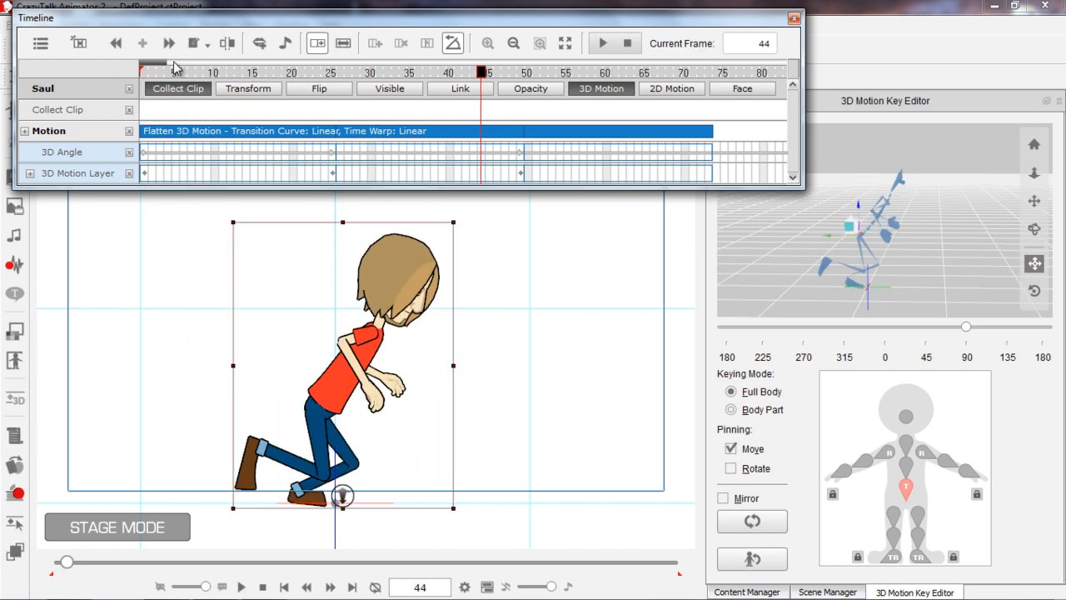
Step: Add the Walter character template to the stage, in front of the running character
{"action": "left_click_drag", "start_coordinate": [165, 61], "coordinate": [175, 63]}
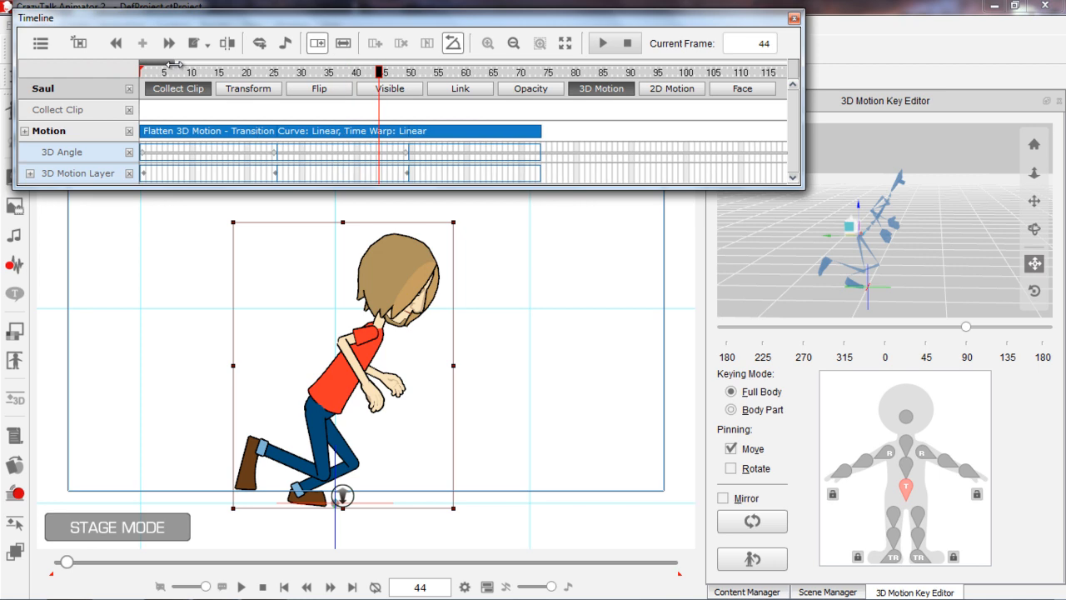
{"action": "left_click_drag", "start_coordinate": [586, 383], "coordinate": [438, 364]}
{"action": "left_click_drag", "start_coordinate": [467, 301], "coordinate": [478, 414]}
{"action": "left_click_drag", "start_coordinate": [486, 370], "coordinate": [475, 373]}
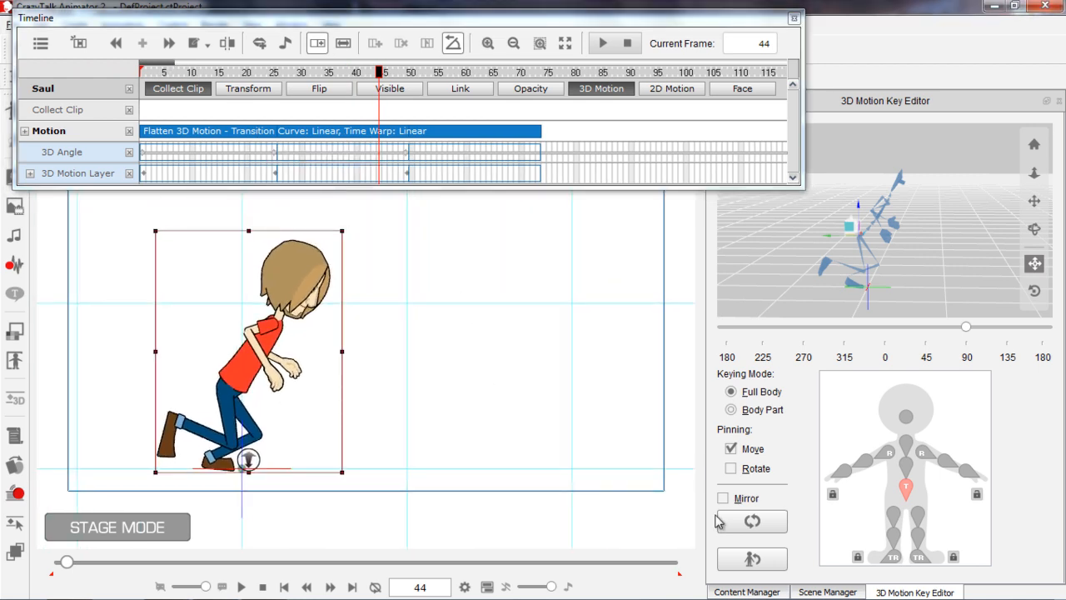
{"action": "left_click", "coordinate": [766, 591]}
{"action": "left_click", "coordinate": [721, 263]}
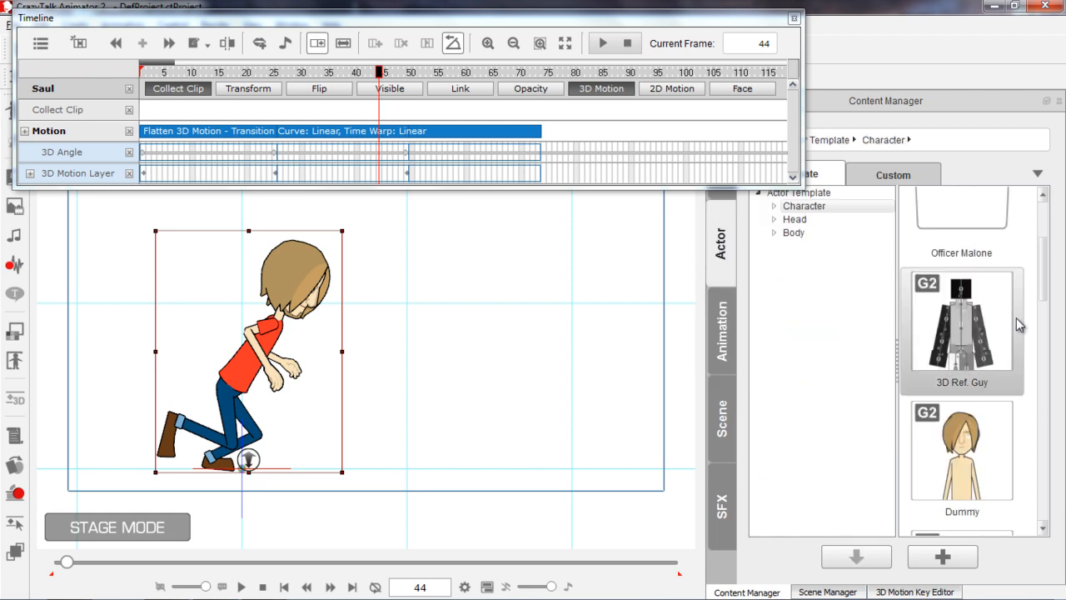
{"action": "left_click_drag", "start_coordinate": [1044, 286], "coordinate": [1061, 503]}
{"action": "left_click_drag", "start_coordinate": [962, 470], "coordinate": [507, 363]}
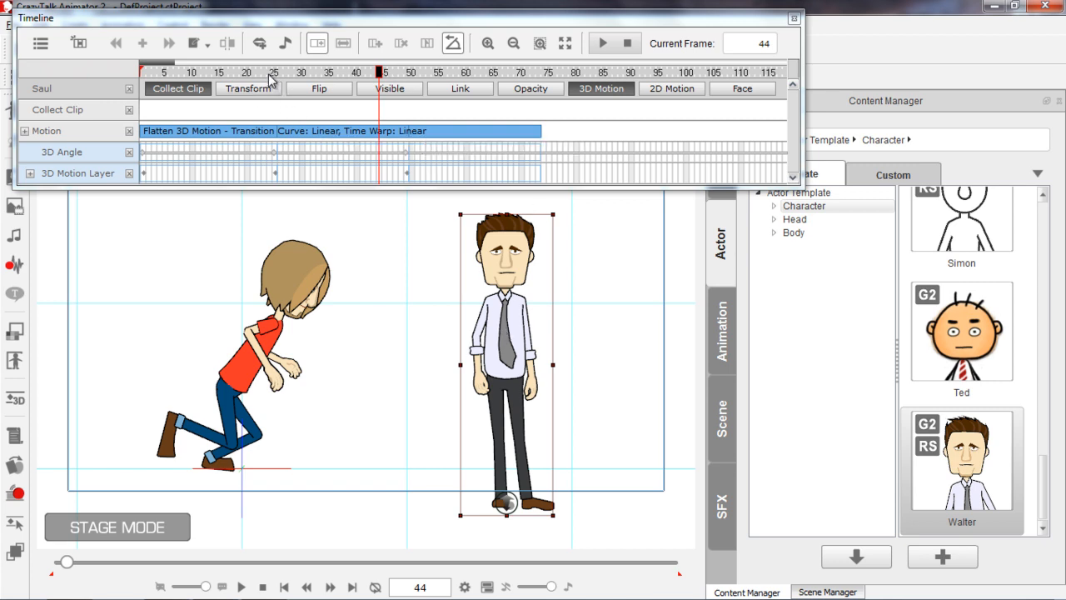
Step: At frame 1, turn the Walter character to a side view facing the same direction as Saul
{"action": "left_click_drag", "start_coordinate": [268, 73], "coordinate": [74, 75]}
{"action": "left_click", "coordinate": [525, 331]}
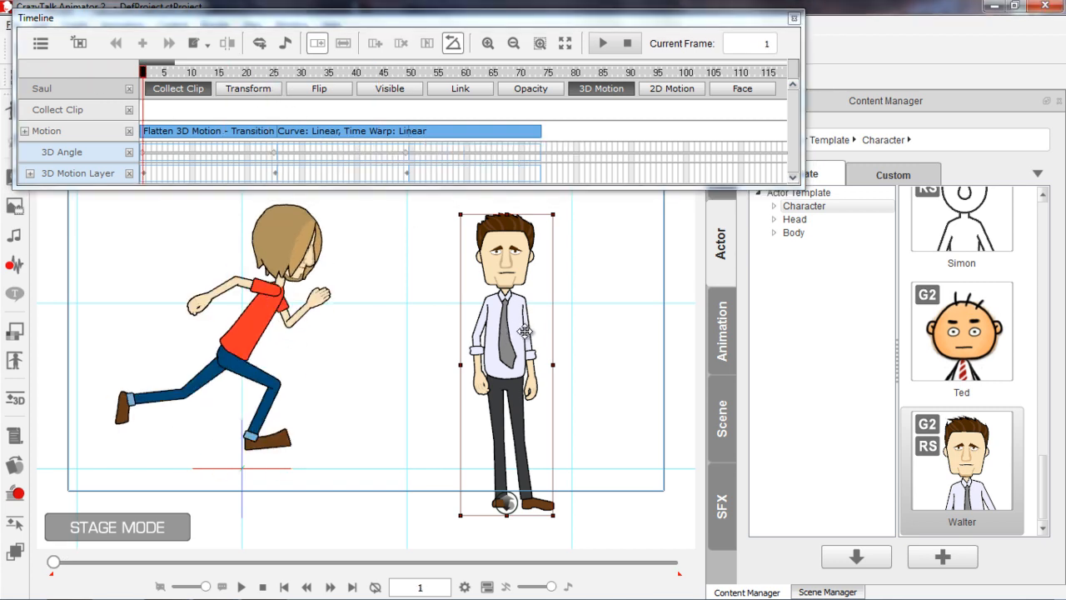
{"action": "key", "text": "Right"}
{"action": "key", "text": "Right"}
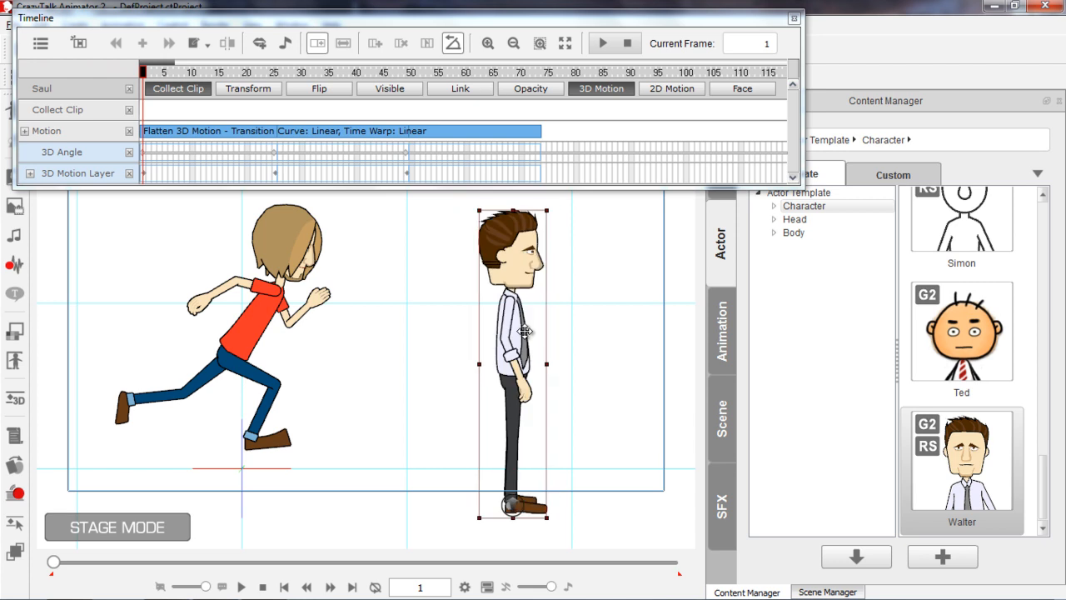
Step: Apply the Run_Sprint motion from the 3D 01_Move animation templates to Walter
{"action": "left_click", "coordinate": [718, 331]}
{"action": "left_click", "coordinate": [835, 234]}
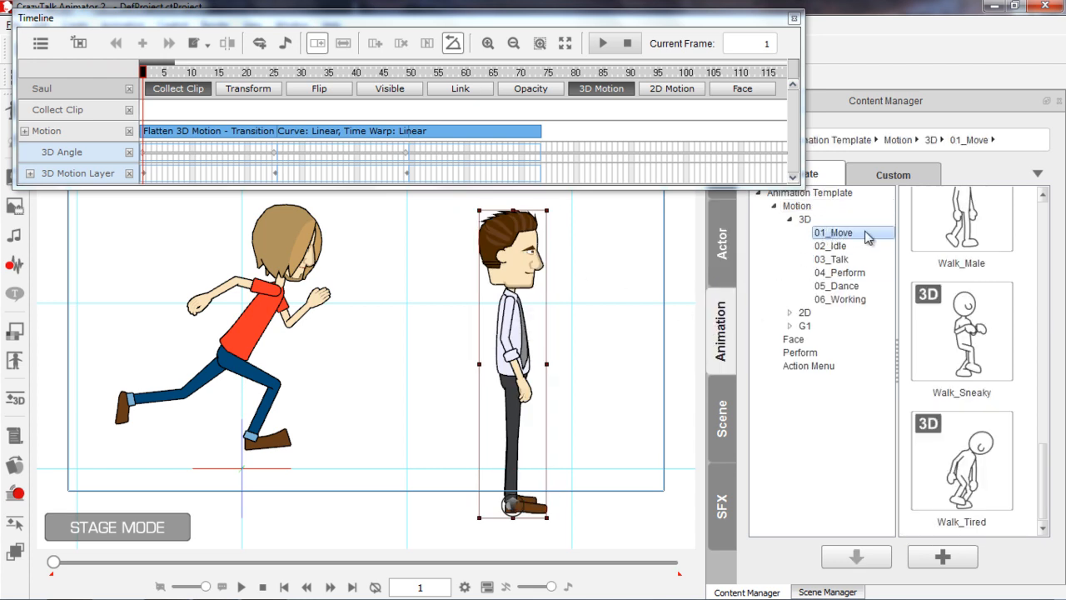
{"action": "left_click_drag", "start_coordinate": [1045, 462], "coordinate": [1042, 274]}
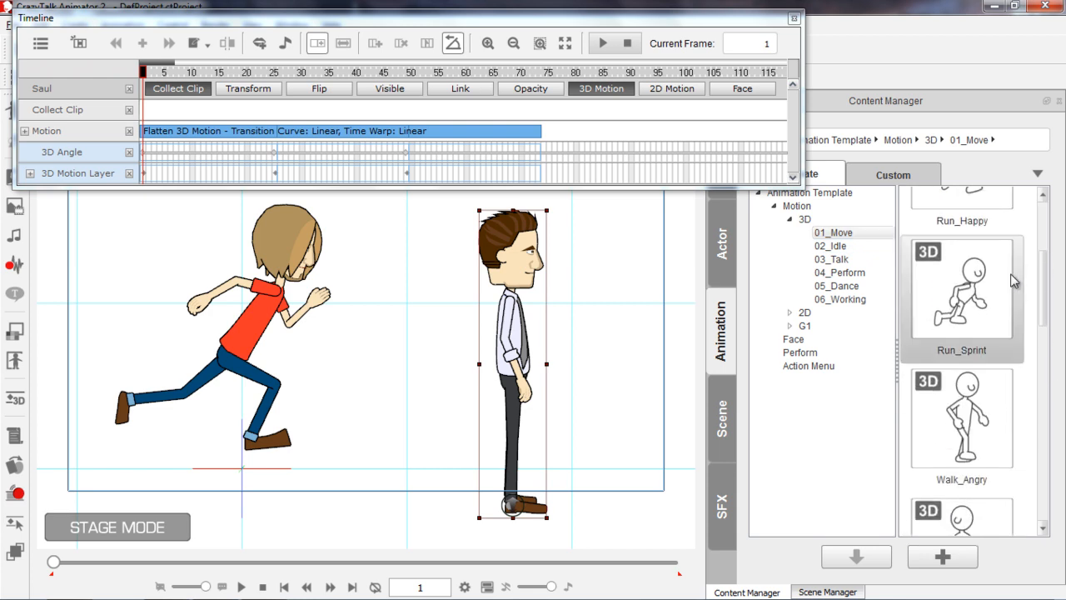
{"action": "double_click", "coordinate": [964, 300]}
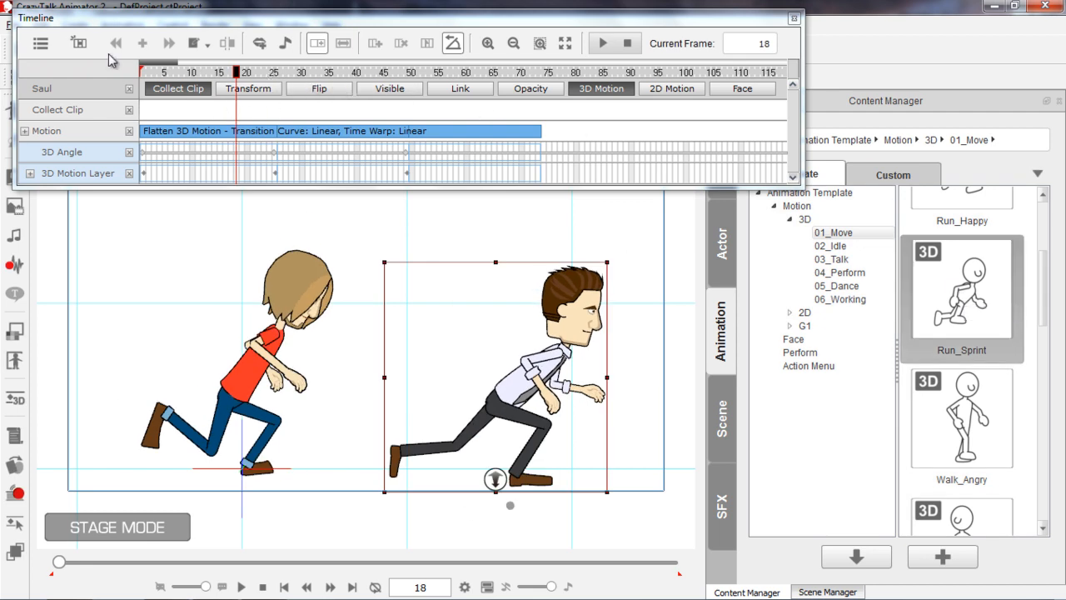
Step: Show Walter's and Saul's 3D motion tracks together in the timeline for comparison
{"action": "left_click", "coordinate": [80, 41]}
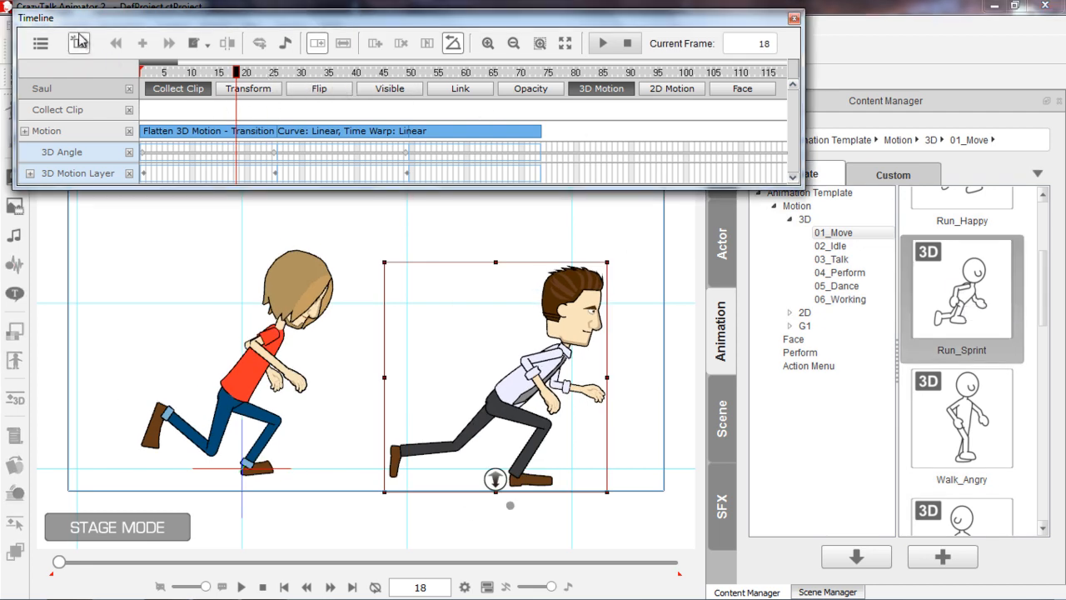
{"action": "left_click", "coordinate": [565, 395]}
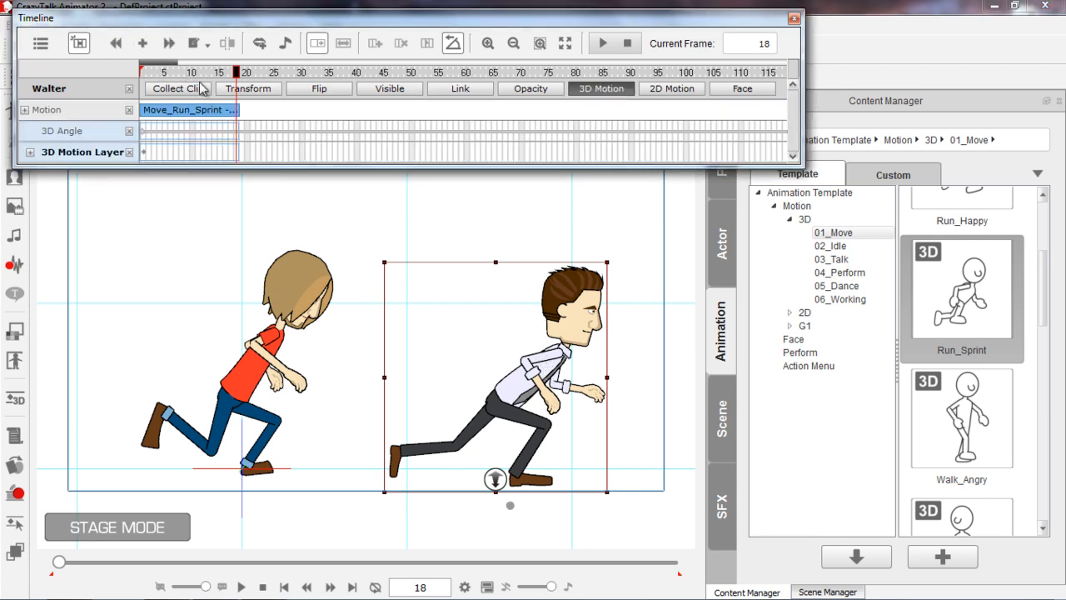
{"action": "left_click", "coordinate": [48, 48]}
{"action": "left_click", "coordinate": [55, 70]}
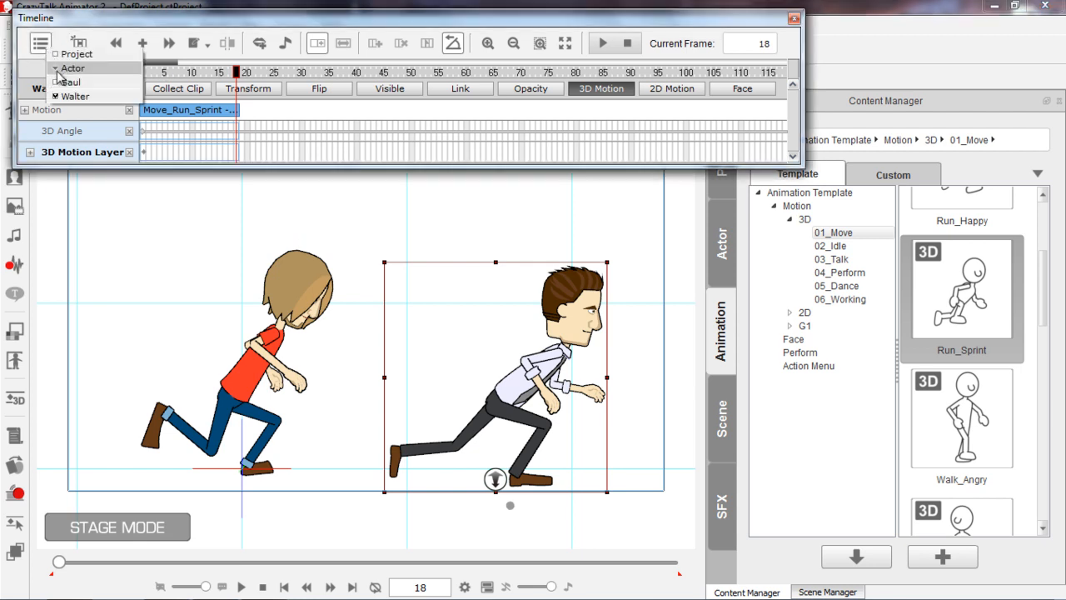
{"action": "left_click", "coordinate": [56, 83]}
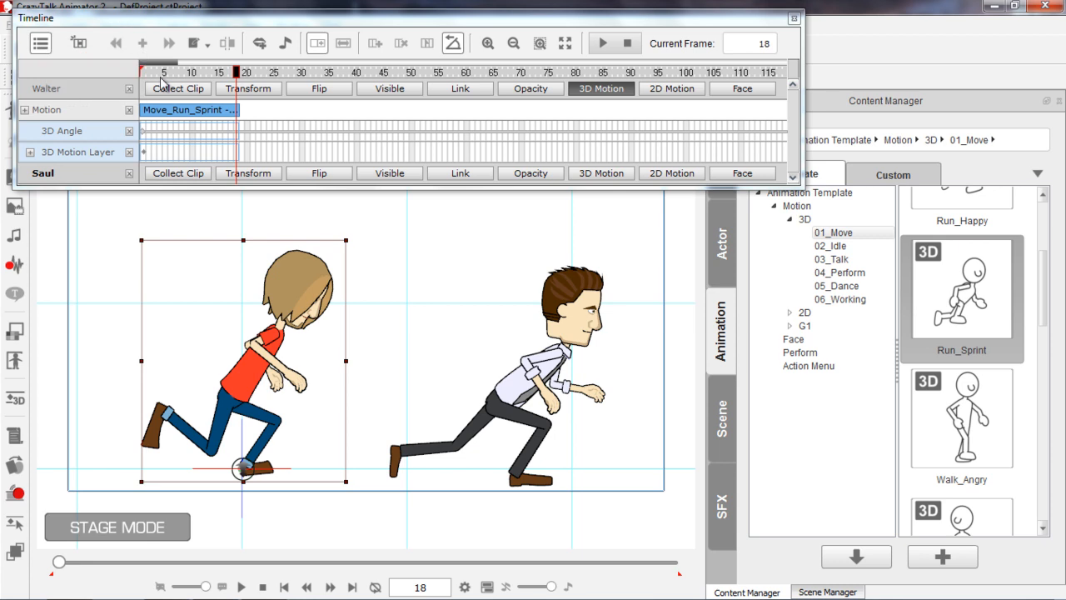
{"action": "left_click", "coordinate": [601, 173]}
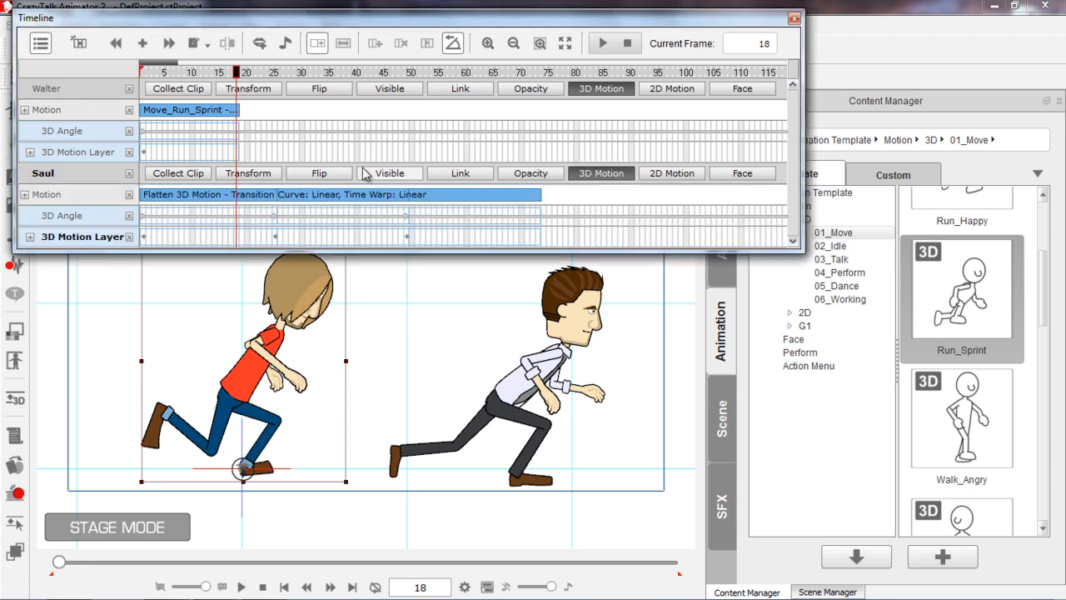
Step: Slow Walter's Move_Run_Sprint clip to end at frame 25 and loop it to match the length of Saul's flattened clip
{"action": "left_click_drag", "start_coordinate": [237, 72], "coordinate": [274, 79]}
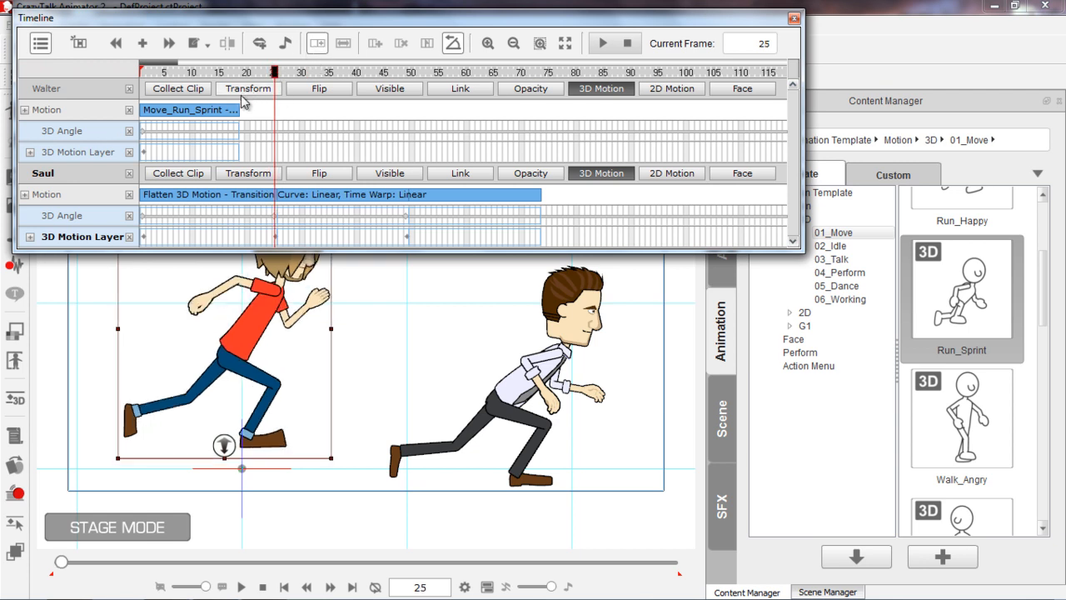
{"action": "left_click", "coordinate": [220, 115]}
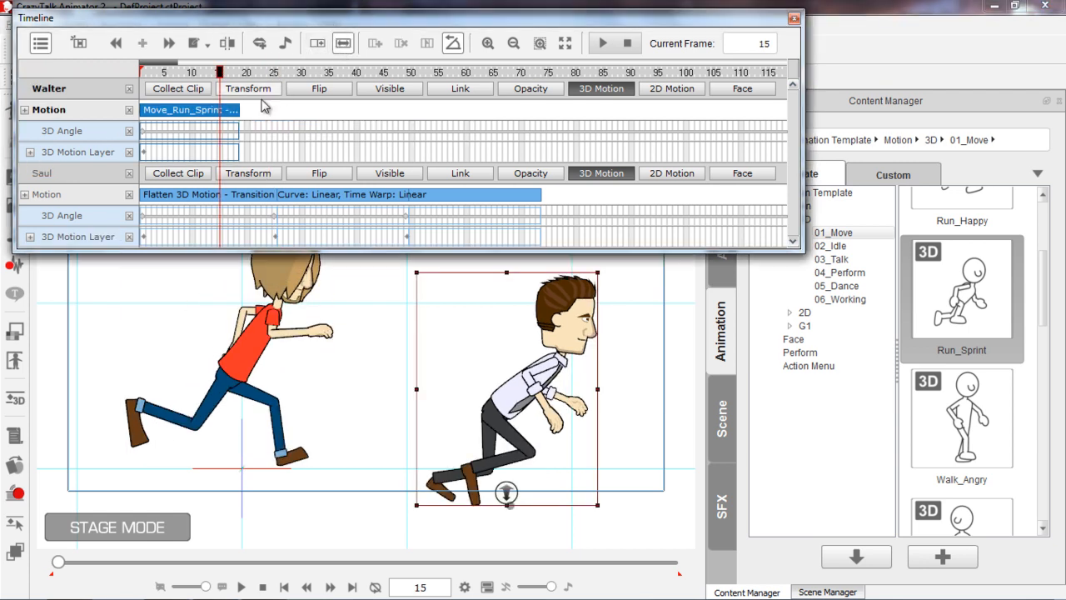
{"action": "left_click_drag", "start_coordinate": [237, 109], "coordinate": [490, 113]}
{"action": "left_click", "coordinate": [320, 43]}
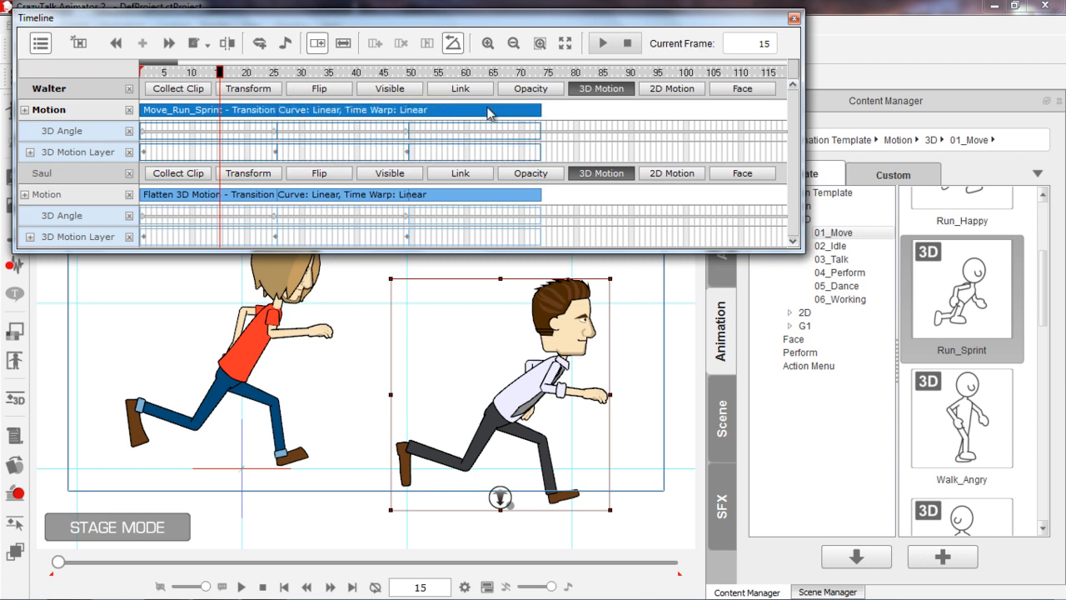
Step: Close the timeline and play both runs repeatedly from frame 1 to compare Saul's edited sprint with Walter's original one
{"action": "left_click_drag", "start_coordinate": [241, 75], "coordinate": [116, 79]}
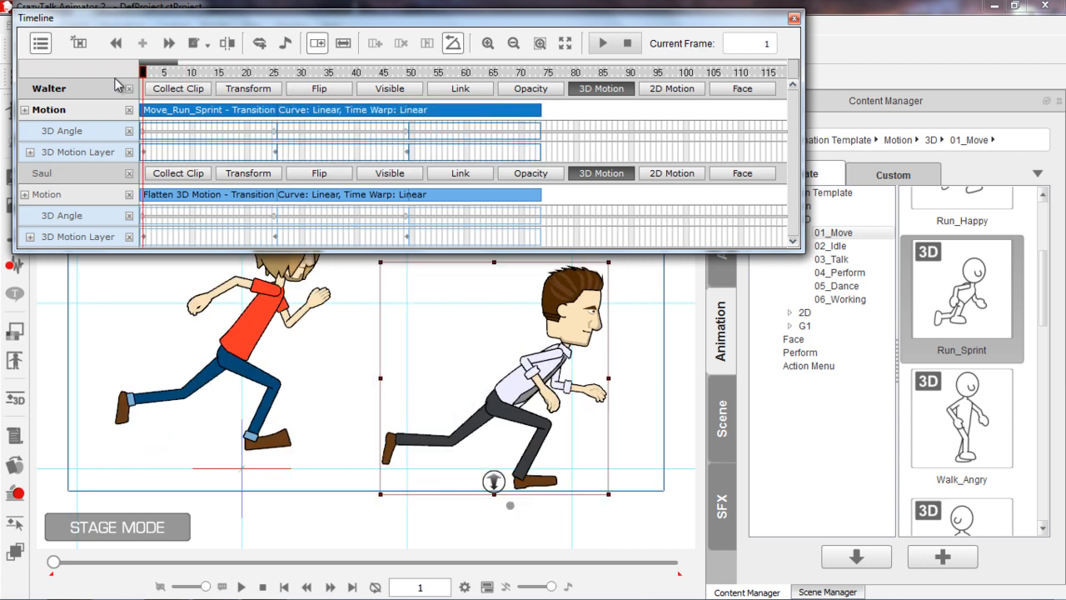
{"action": "left_click", "coordinate": [794, 17]}
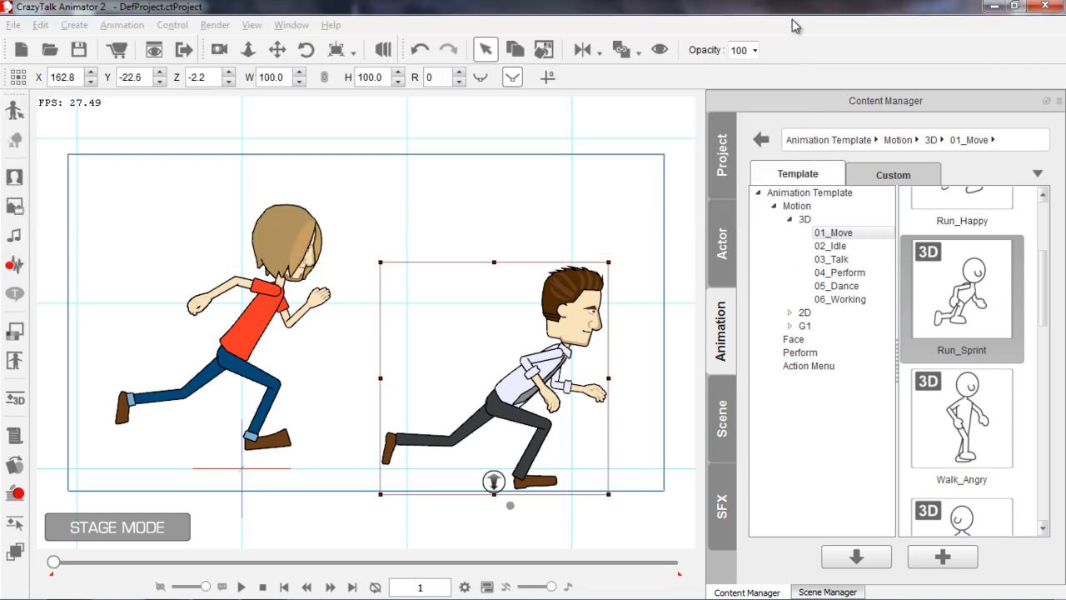
{"action": "left_click", "coordinate": [241, 586]}
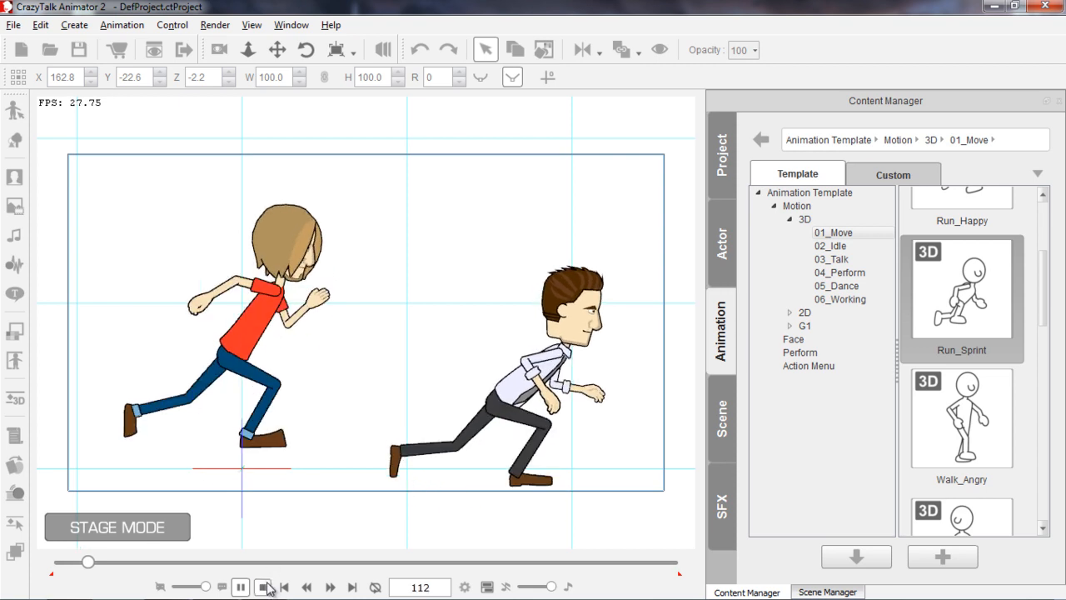
{"action": "left_click", "coordinate": [260, 587]}
{"action": "left_click", "coordinate": [241, 586]}
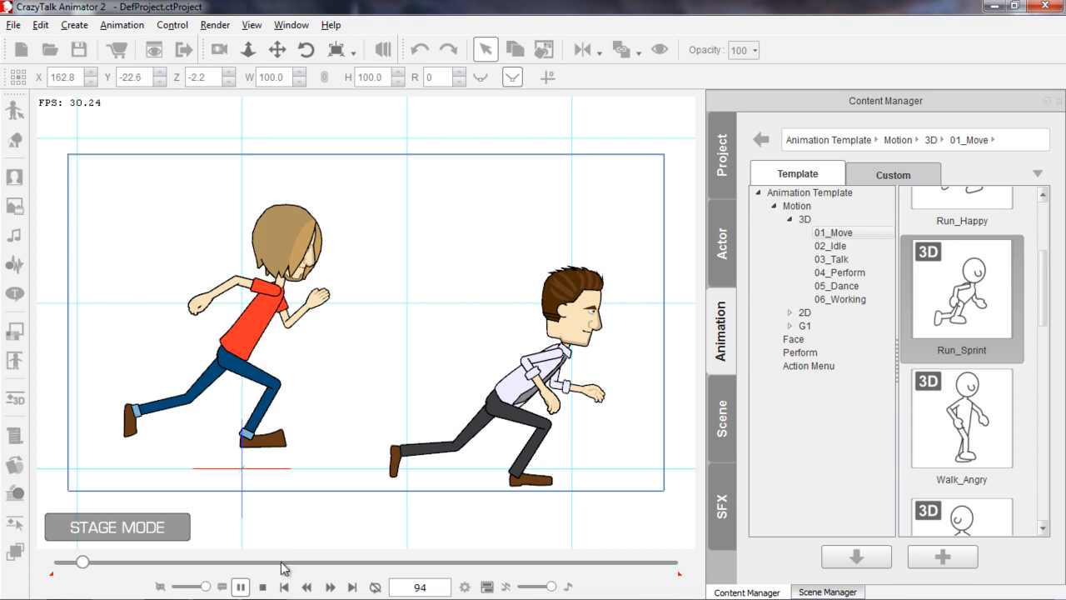
{"action": "left_click", "coordinate": [263, 586]}
{"action": "left_click", "coordinate": [241, 586]}
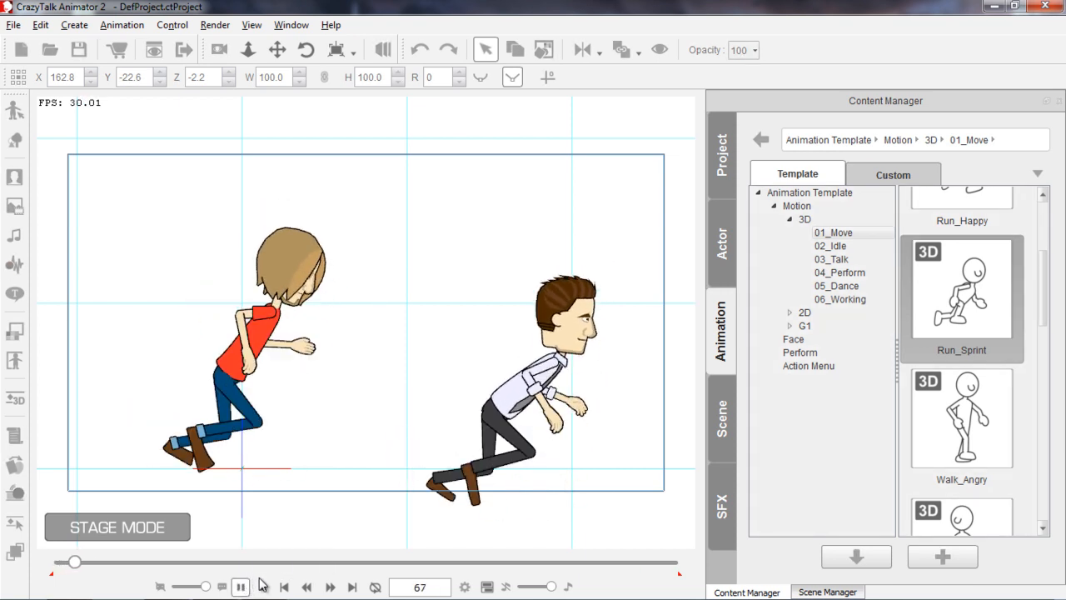
{"action": "left_click", "coordinate": [263, 586]}
{"action": "left_click", "coordinate": [241, 586]}
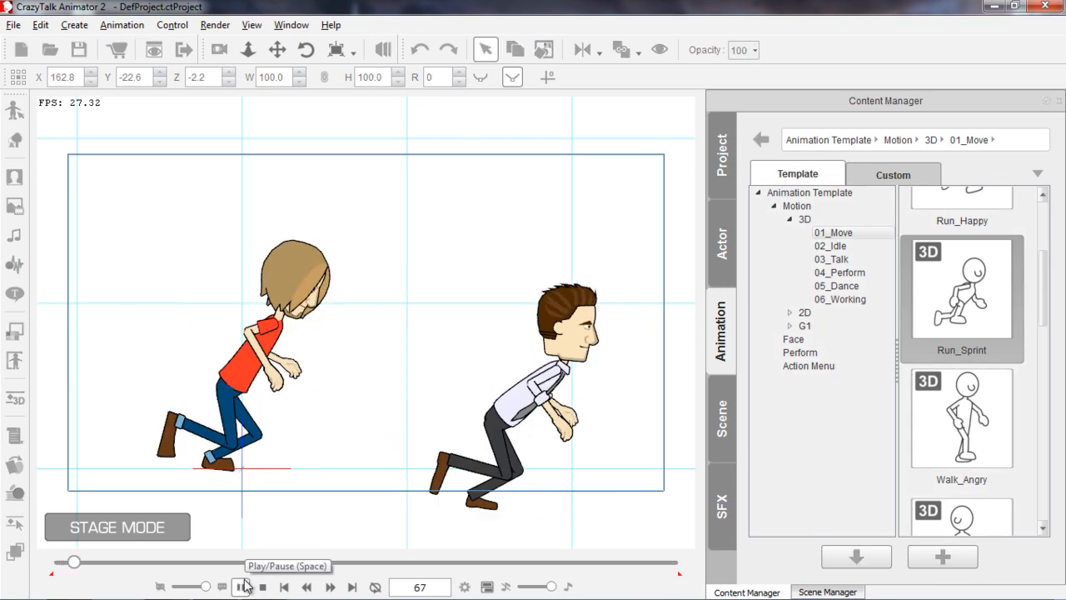
{"action": "left_click", "coordinate": [263, 587]}
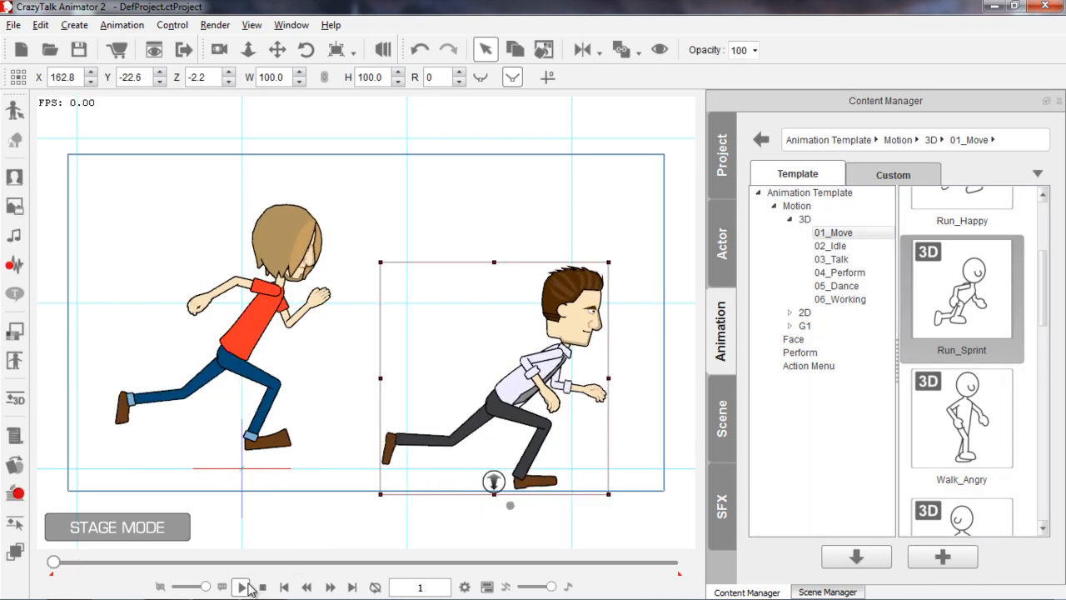
{"action": "left_click", "coordinate": [242, 586]}
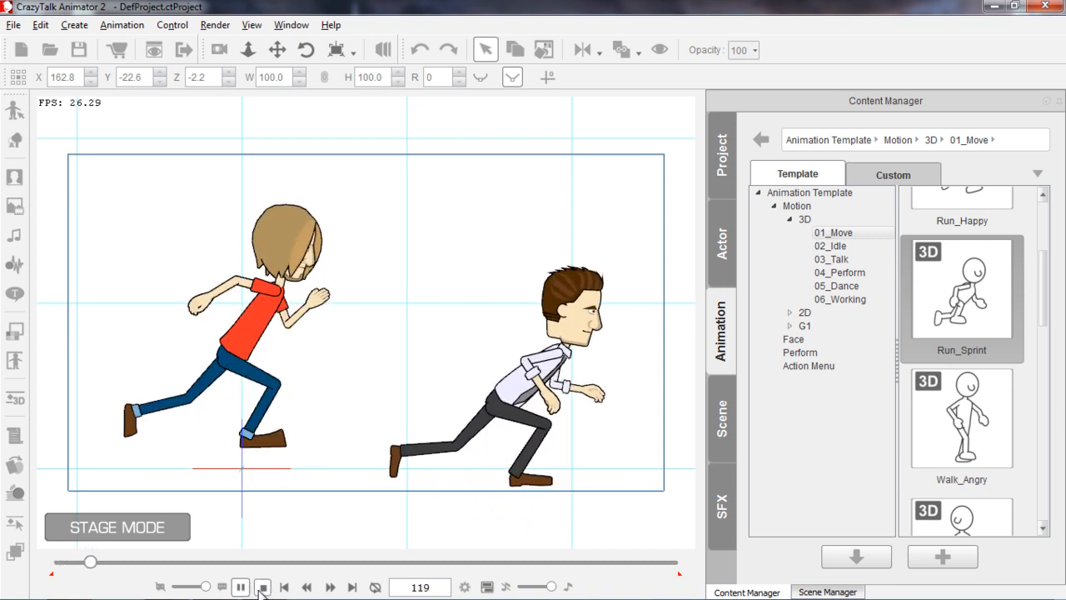
{"action": "left_click", "coordinate": [261, 587]}
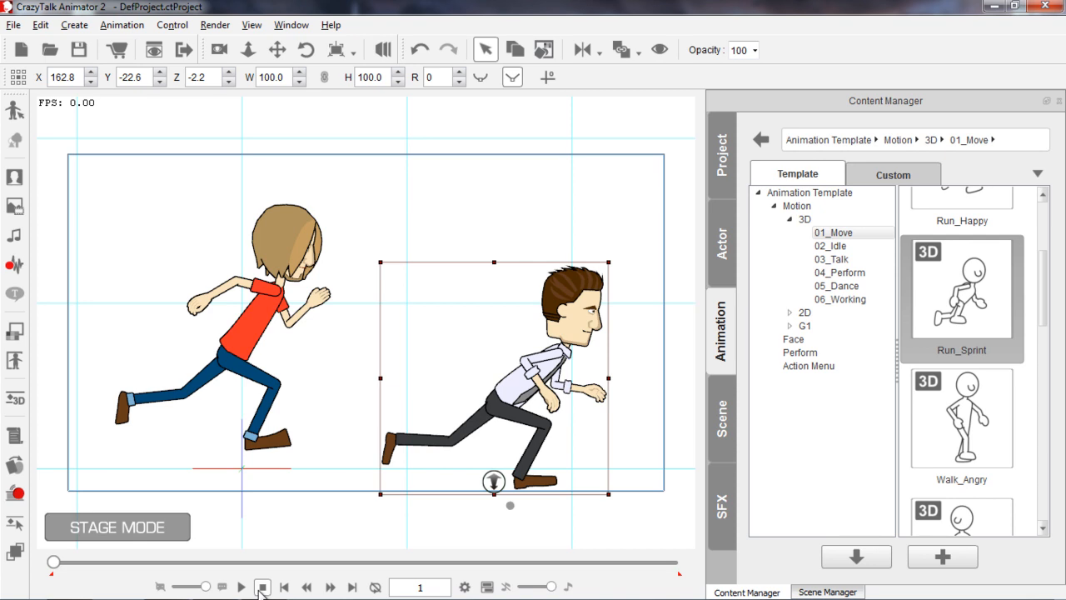
Step: Turn both Saul and Walter to face the front at frame 1
{"action": "left_click", "coordinate": [266, 326]}
{"action": "key", "text": "Left"}
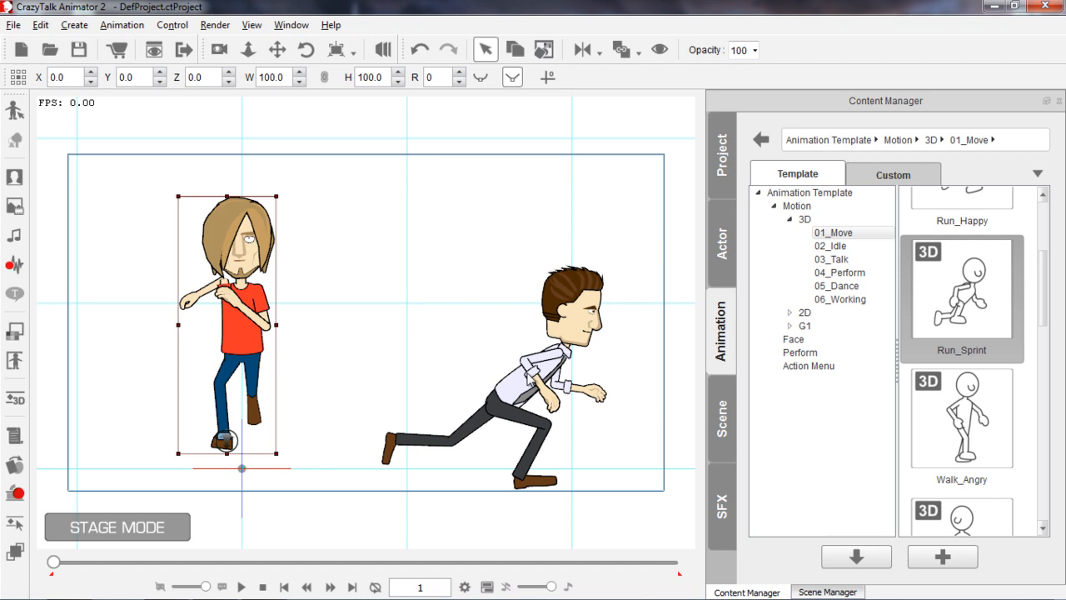
{"action": "left_click", "coordinate": [531, 381]}
{"action": "key", "text": "Left"}
{"action": "key", "text": "Left"}
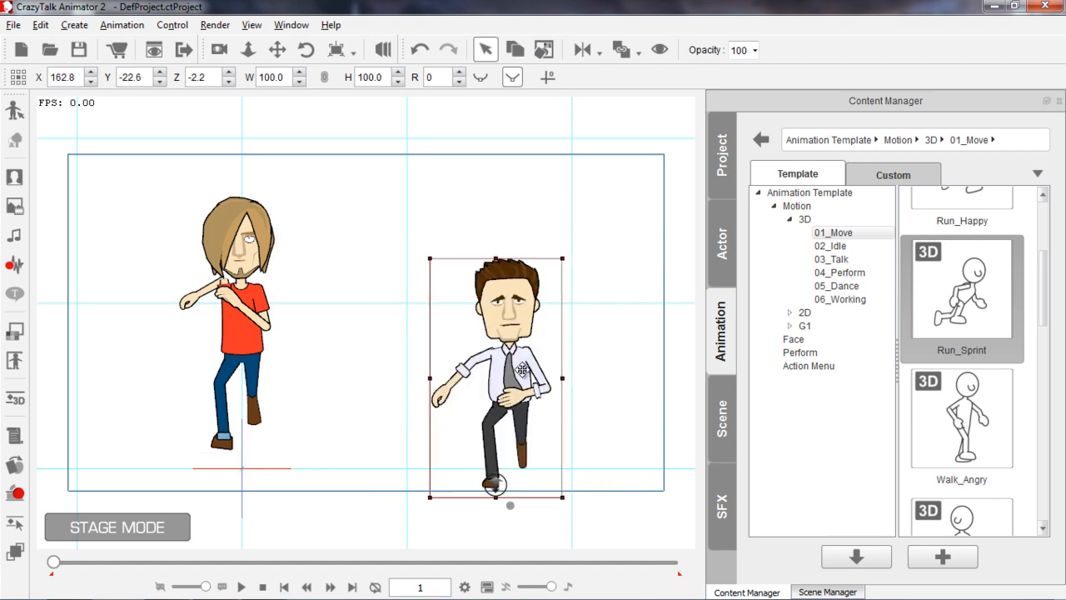
Step: Play the two front-facing runs from frame 1 to compare the motions
{"action": "left_click", "coordinate": [241, 586]}
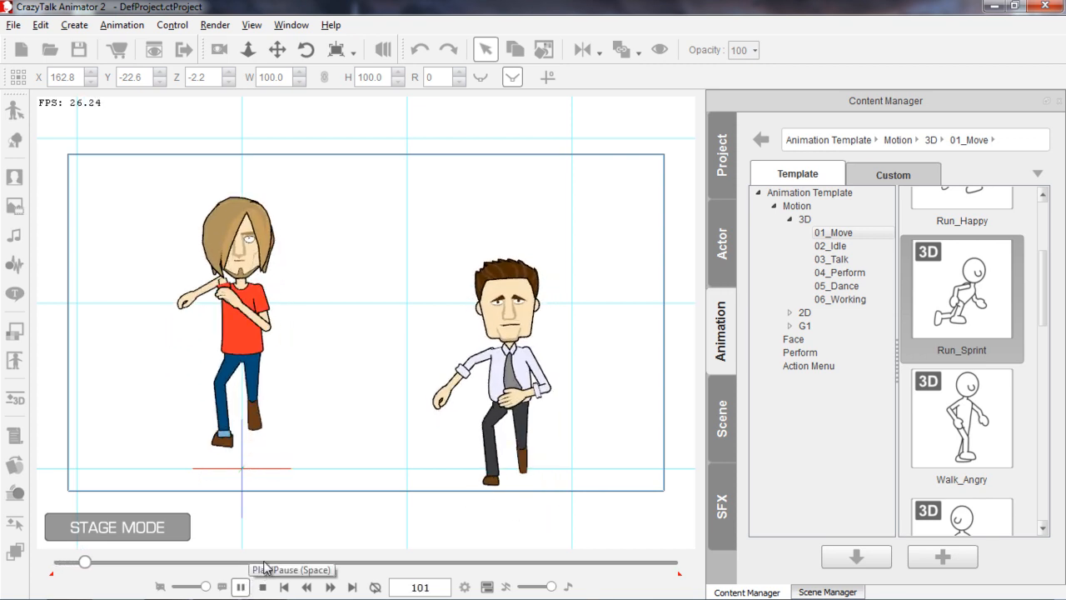
{"action": "left_click", "coordinate": [261, 587]}
{"action": "left_click", "coordinate": [242, 587]}
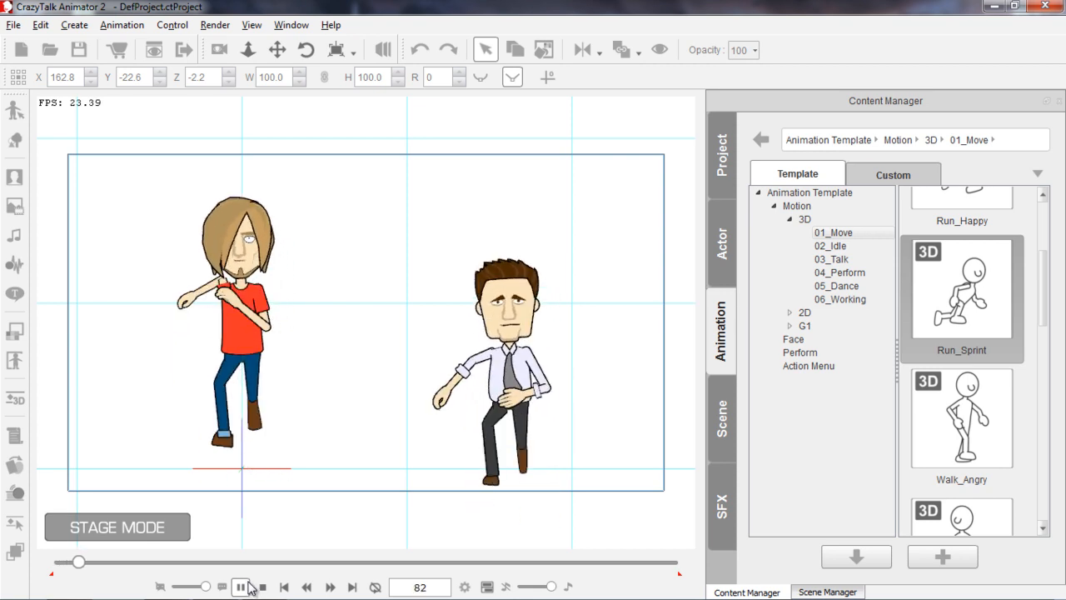
{"action": "left_click", "coordinate": [261, 587]}
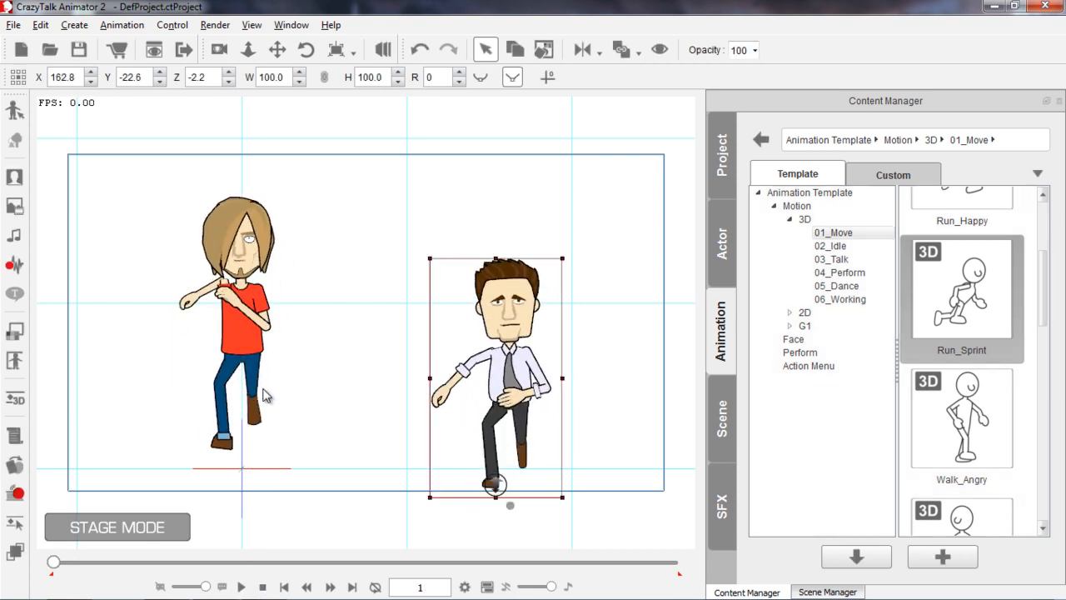
Step: Turn Saul back to the side view and delete Walter from the stage
{"action": "left_click", "coordinate": [244, 329]}
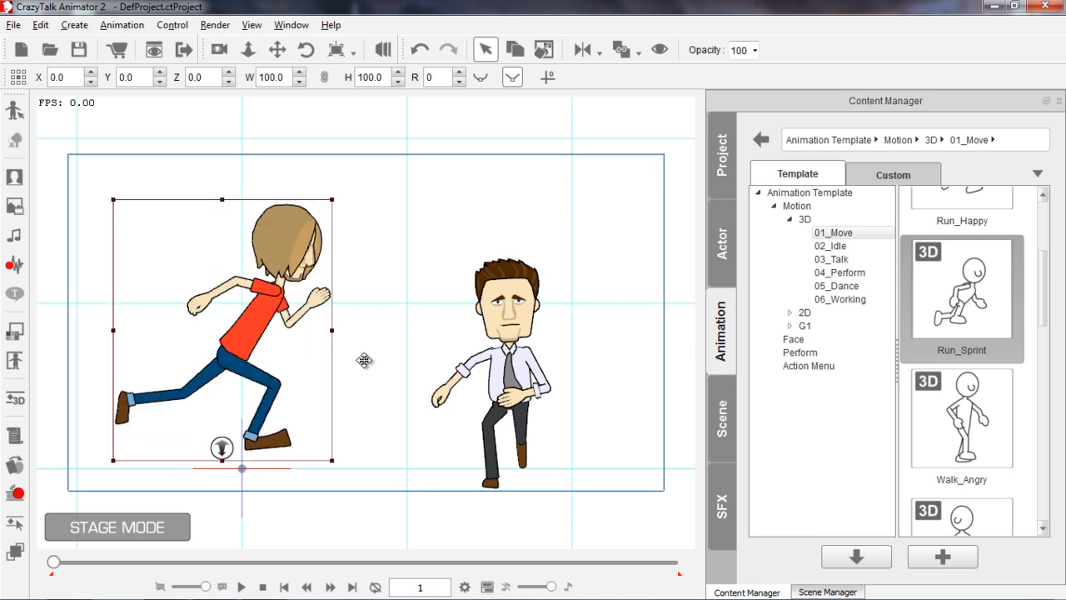
{"action": "left_click", "coordinate": [516, 375]}
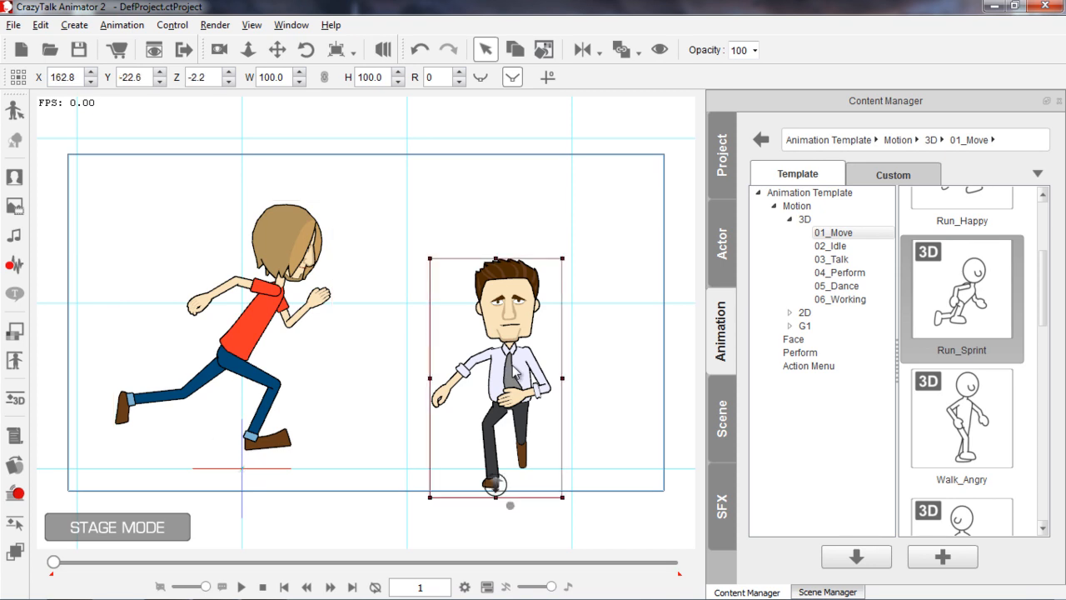
{"action": "key", "text": "Delete"}
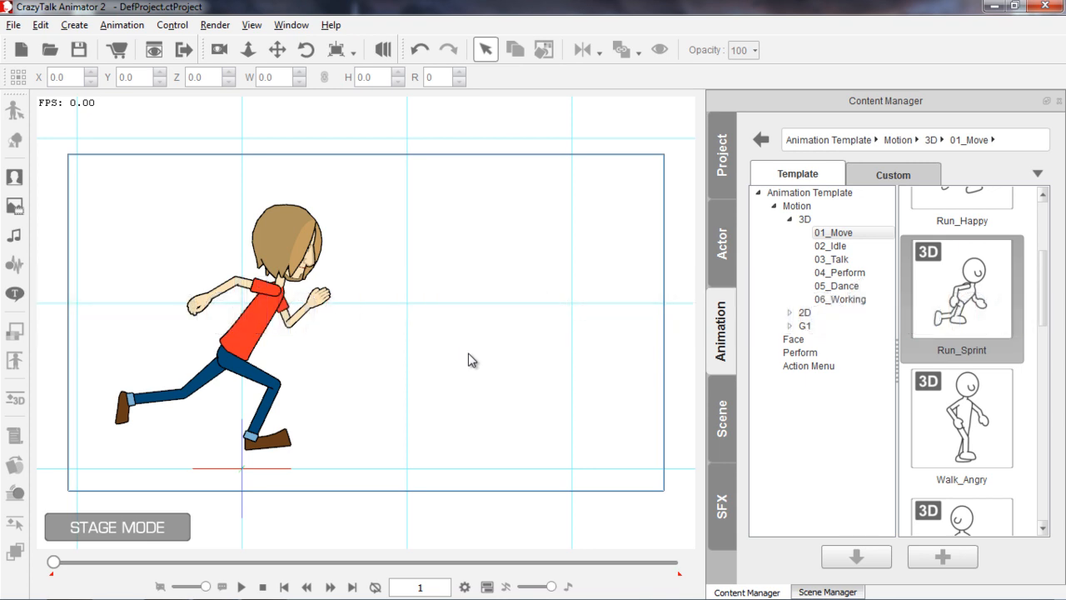
Step: Switch to iClone and apply the Jump_Start motion and the Jump_End motion in succession to the G5 Eddie avatar
{"action": "key", "text": "alt+Tab"}
{"action": "key", "text": "alt+Tab"}
{"action": "left_click_drag", "start_coordinate": [482, 457], "coordinate": [649, 296]}
{"action": "scroll", "coordinate": [513, 400], "scroll_direction": "up", "scroll_amount": 5}
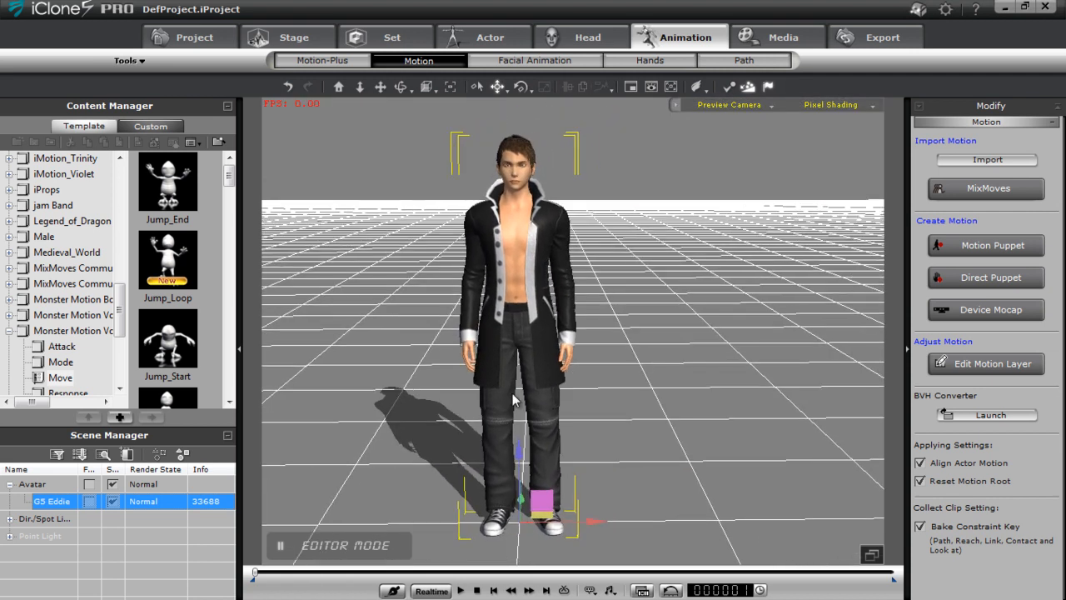
{"action": "left_click_drag", "start_coordinate": [513, 401], "coordinate": [716, 387]}
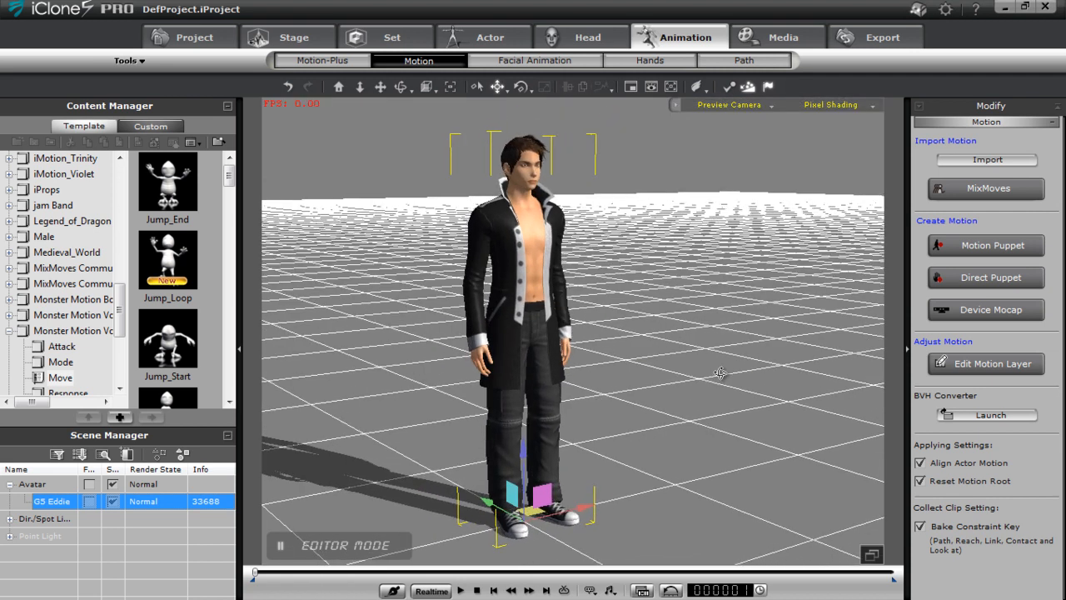
{"action": "left_click_drag", "start_coordinate": [521, 381], "coordinate": [645, 378]}
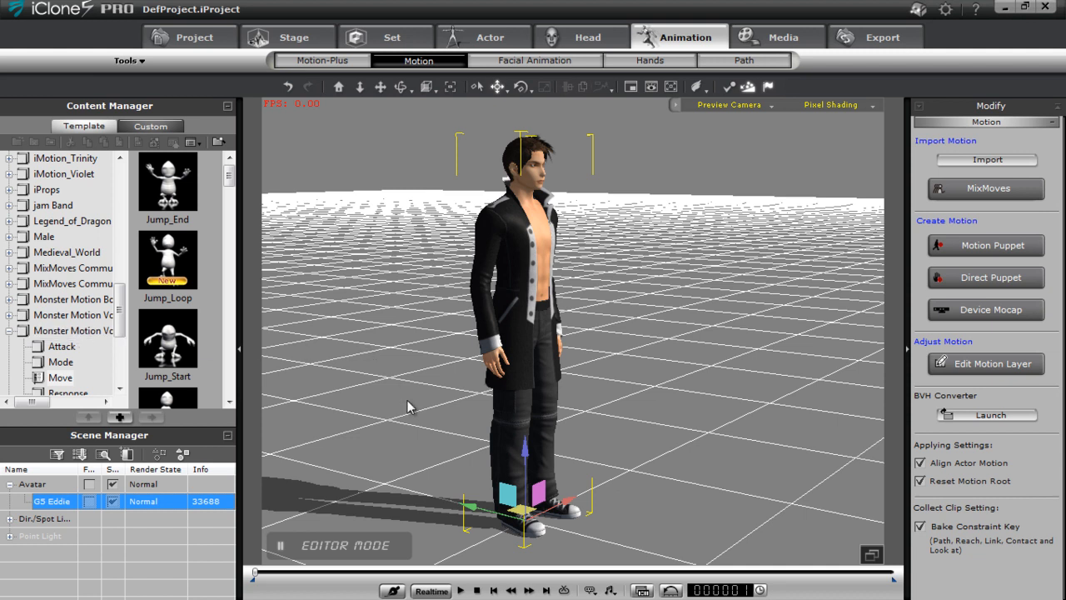
{"action": "left_click_drag", "start_coordinate": [408, 398], "coordinate": [459, 405]}
{"action": "left_click_drag", "start_coordinate": [524, 282], "coordinate": [478, 414]}
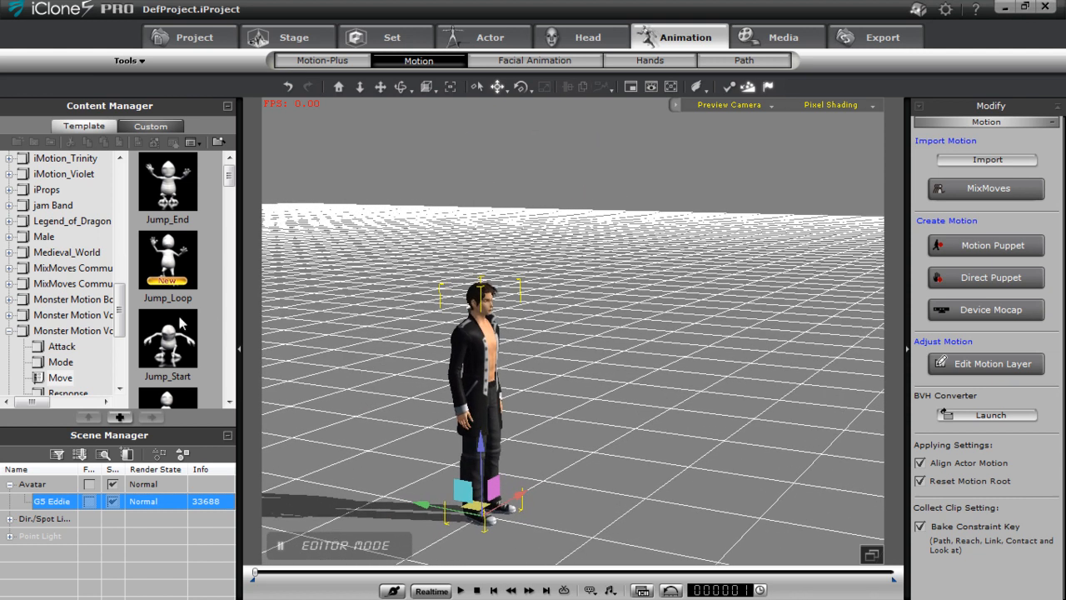
{"action": "left_click", "coordinate": [173, 341]}
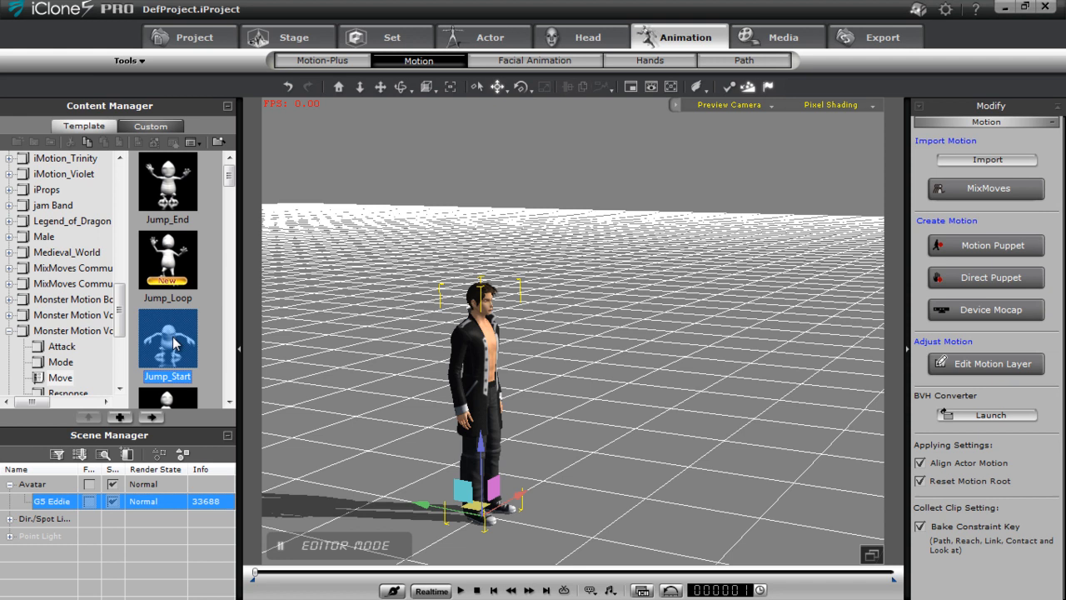
{"action": "double_click", "coordinate": [174, 342]}
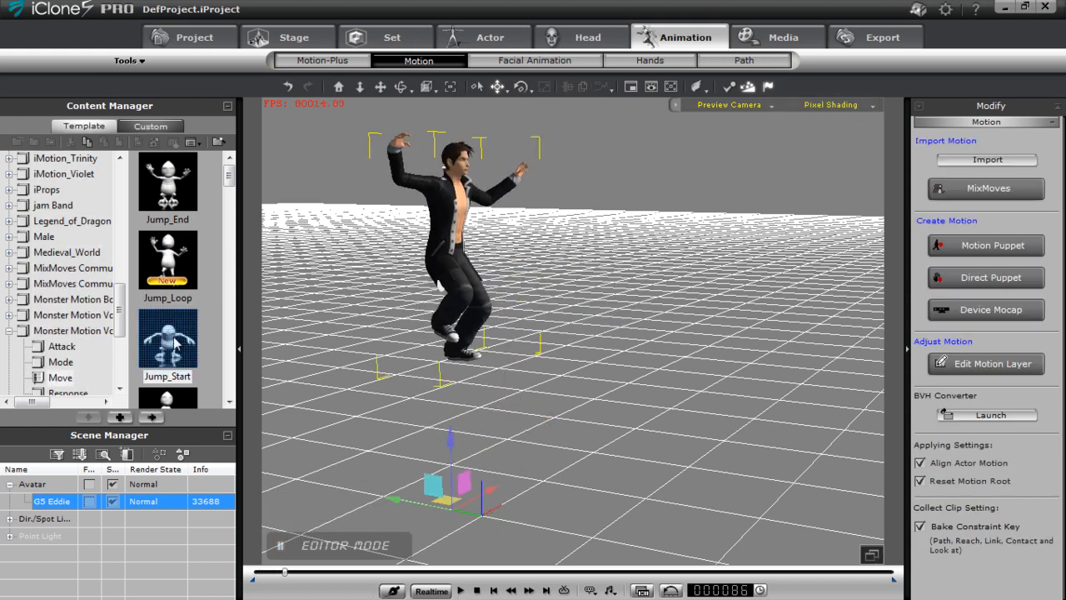
{"action": "double_click", "coordinate": [173, 183]}
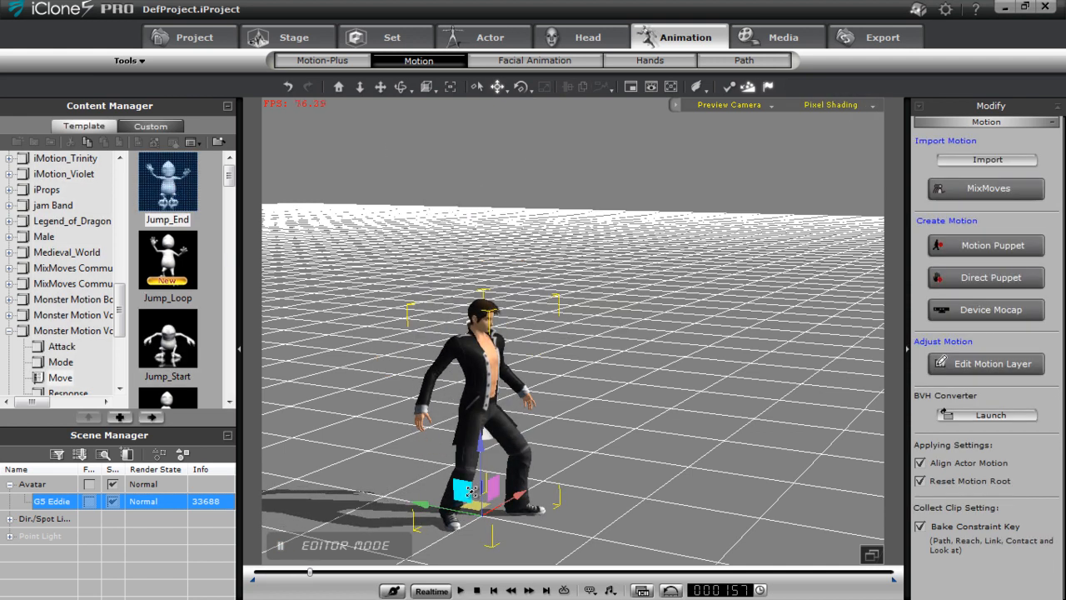
Step: Play G5 Eddie's combined jump from frame 1 in a side view
{"action": "left_click", "coordinate": [477, 590]}
{"action": "left_click_drag", "start_coordinate": [443, 471], "coordinate": [647, 428]}
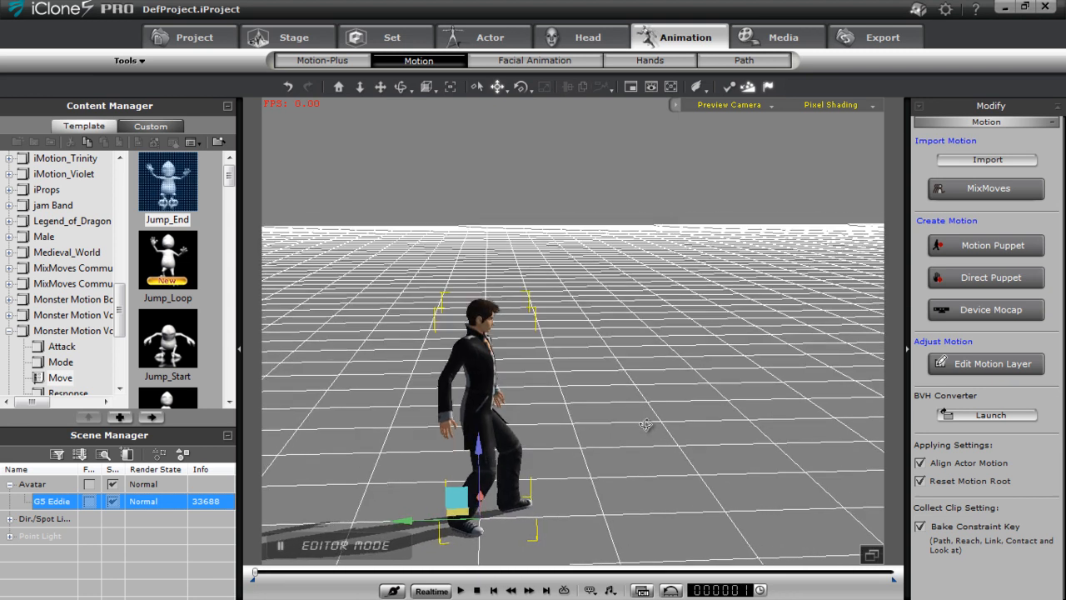
{"action": "left_click", "coordinate": [461, 589]}
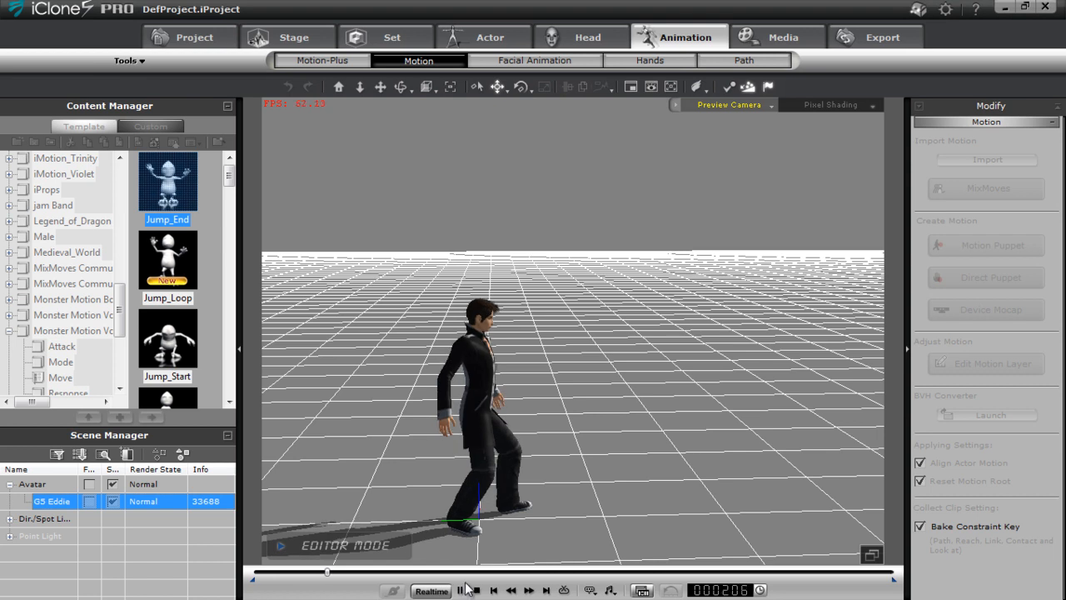
{"action": "left_click", "coordinate": [460, 590]}
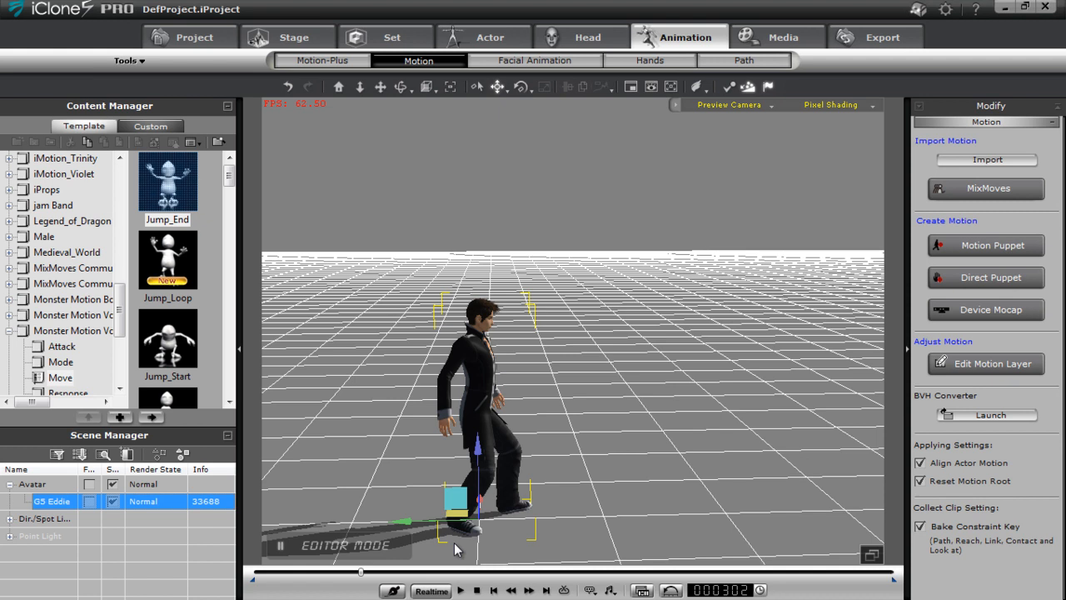
Step: Open the timeline and show the Motion and Collect Clip tracks for G5 Eddie
{"action": "key", "text": "F3"}
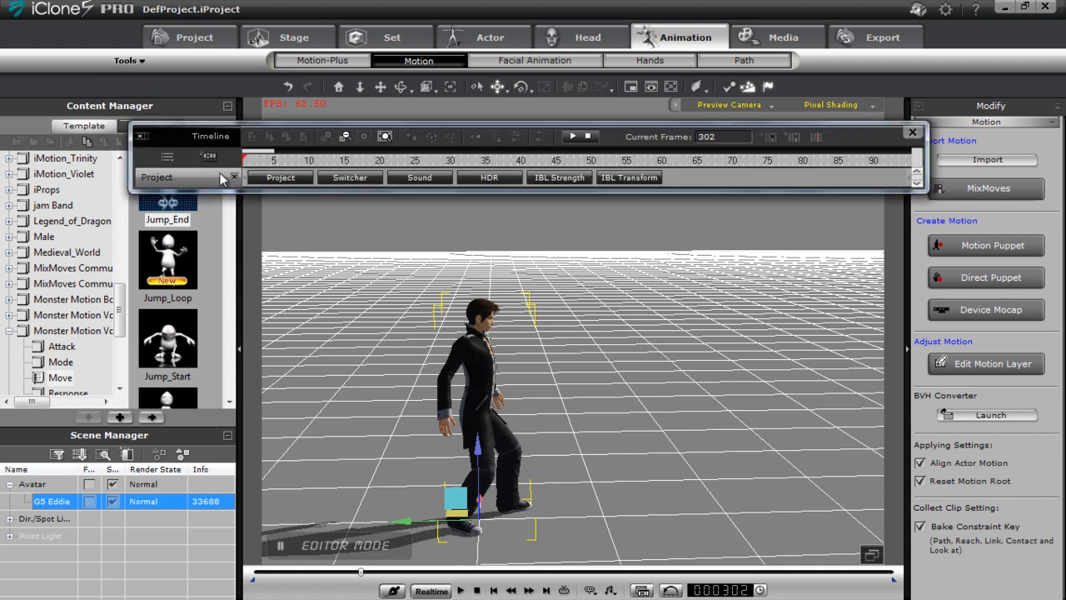
{"action": "left_click", "coordinate": [163, 177]}
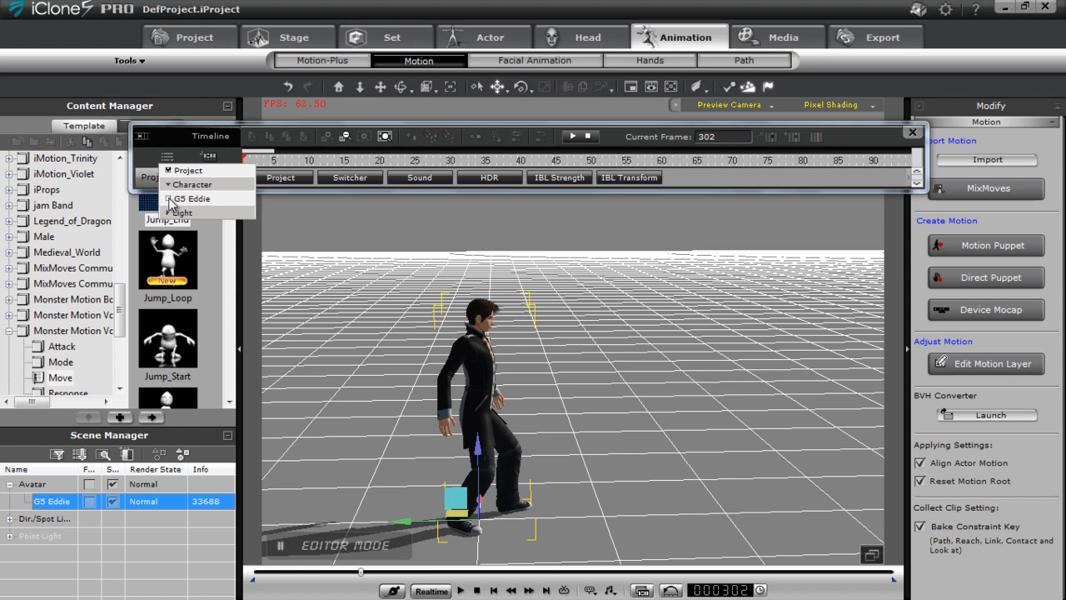
{"action": "left_click", "coordinate": [170, 199]}
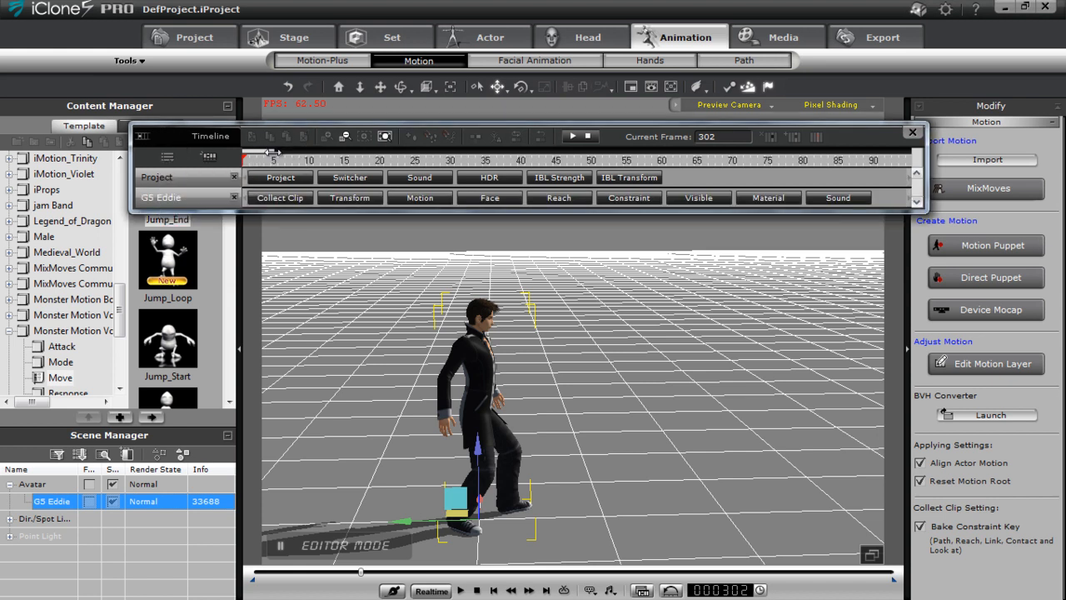
{"action": "left_click_drag", "start_coordinate": [271, 151], "coordinate": [305, 150]}
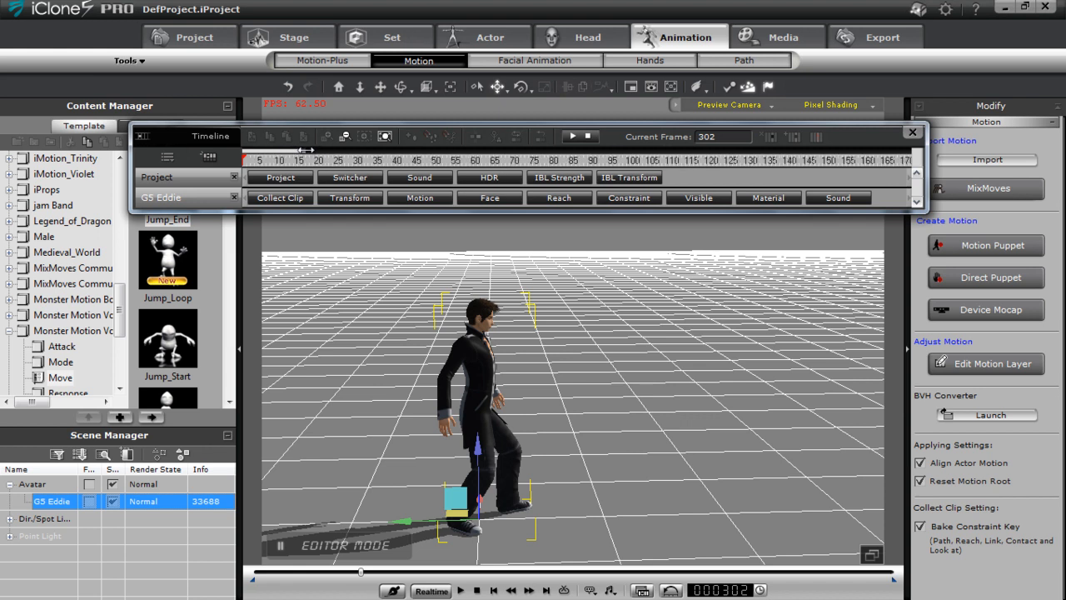
{"action": "left_click", "coordinate": [438, 199]}
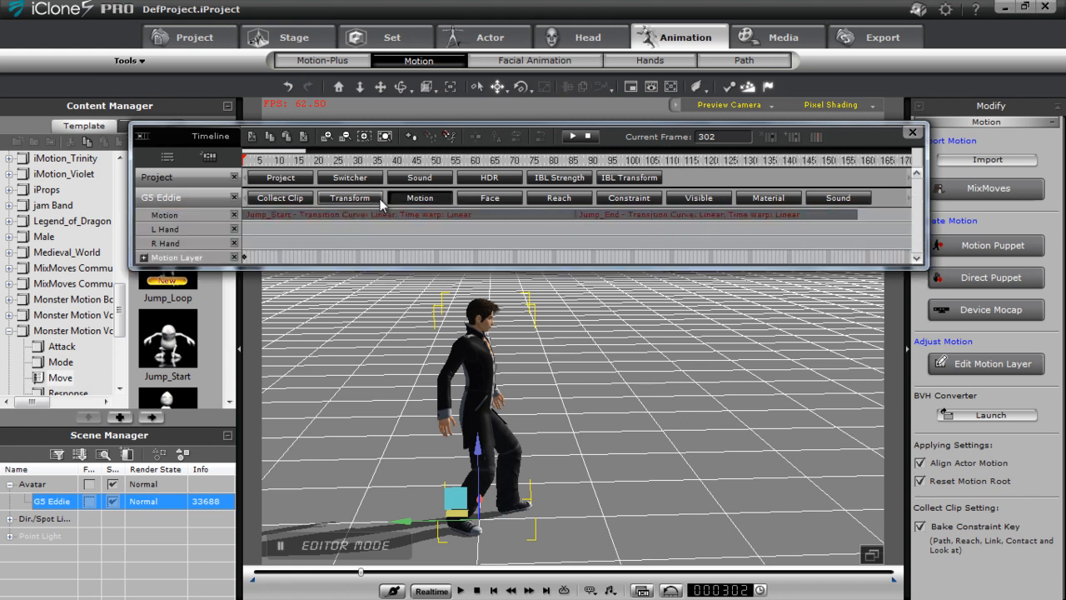
{"action": "left_click", "coordinate": [290, 198]}
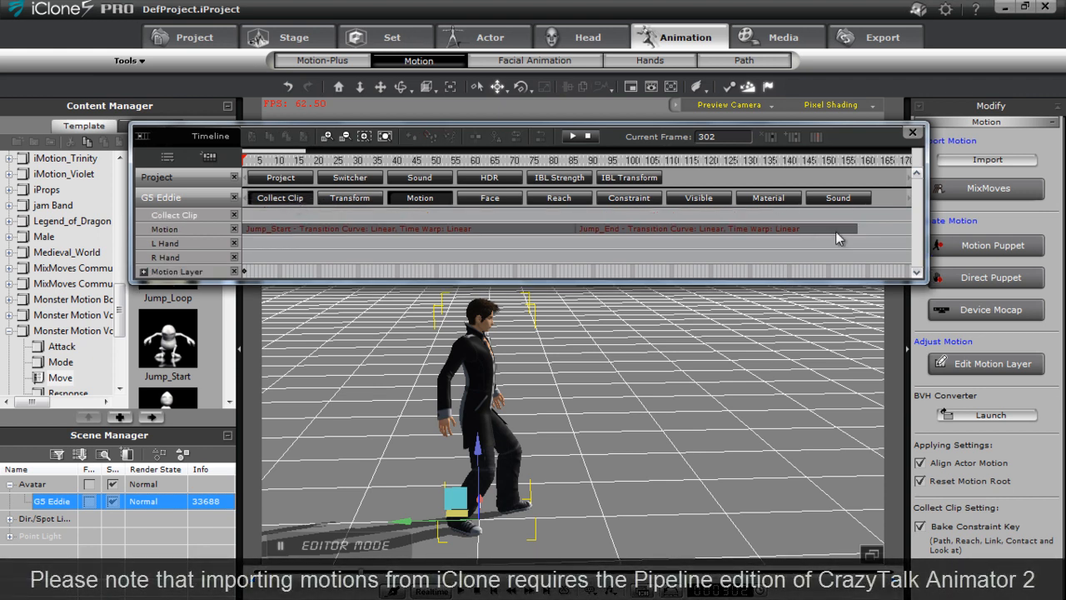
Step: Collect the full range of both jump clips and add it to the motion library as tutorialjump
{"action": "left_click_drag", "start_coordinate": [857, 210], "coordinate": [291, 215]}
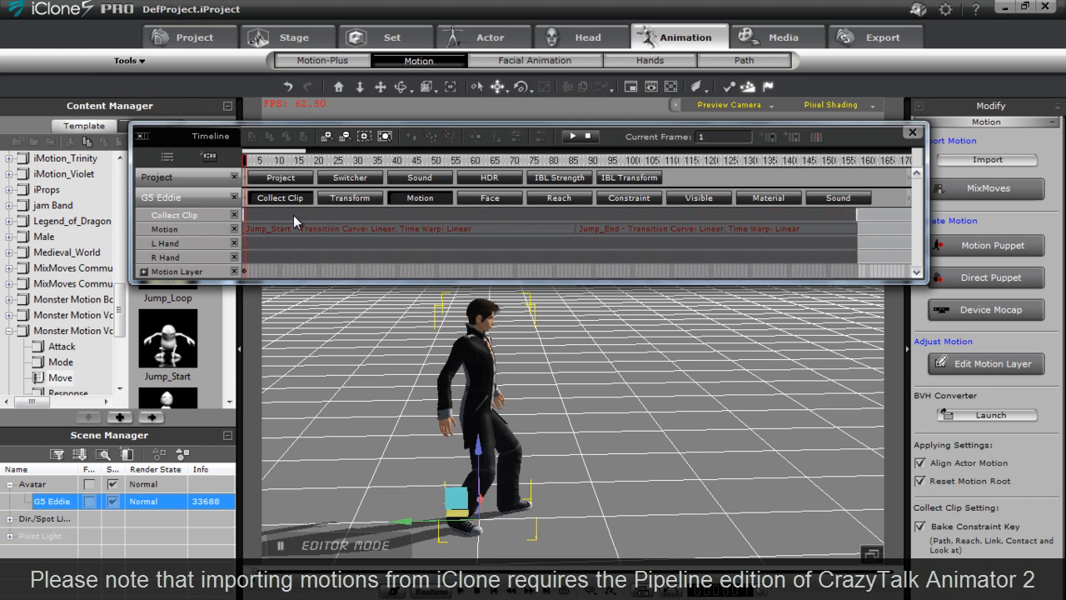
{"action": "right_click", "coordinate": [293, 214]}
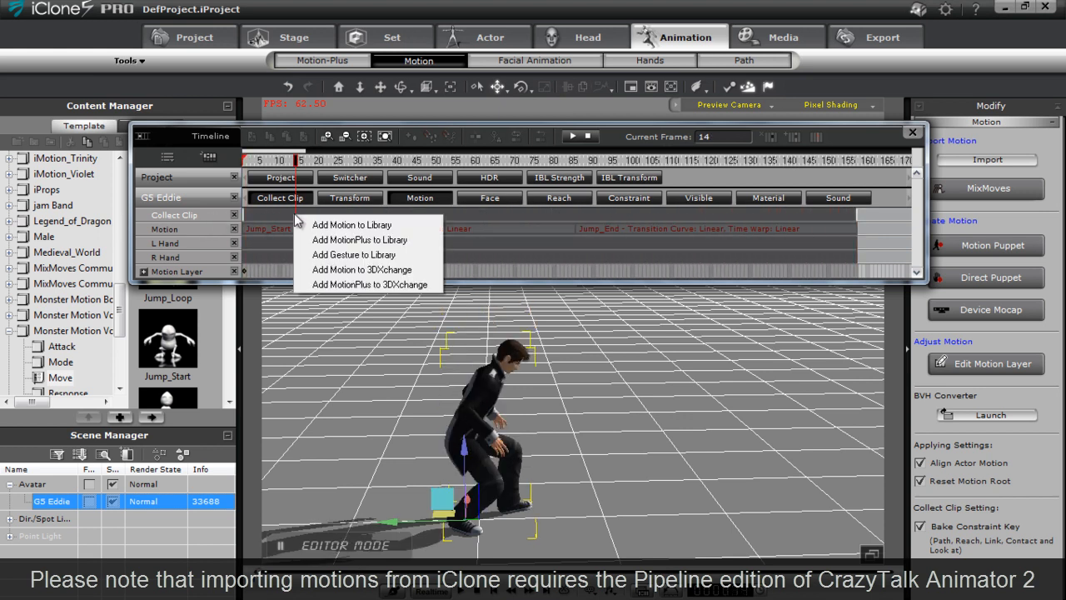
{"action": "left_click", "coordinate": [339, 225]}
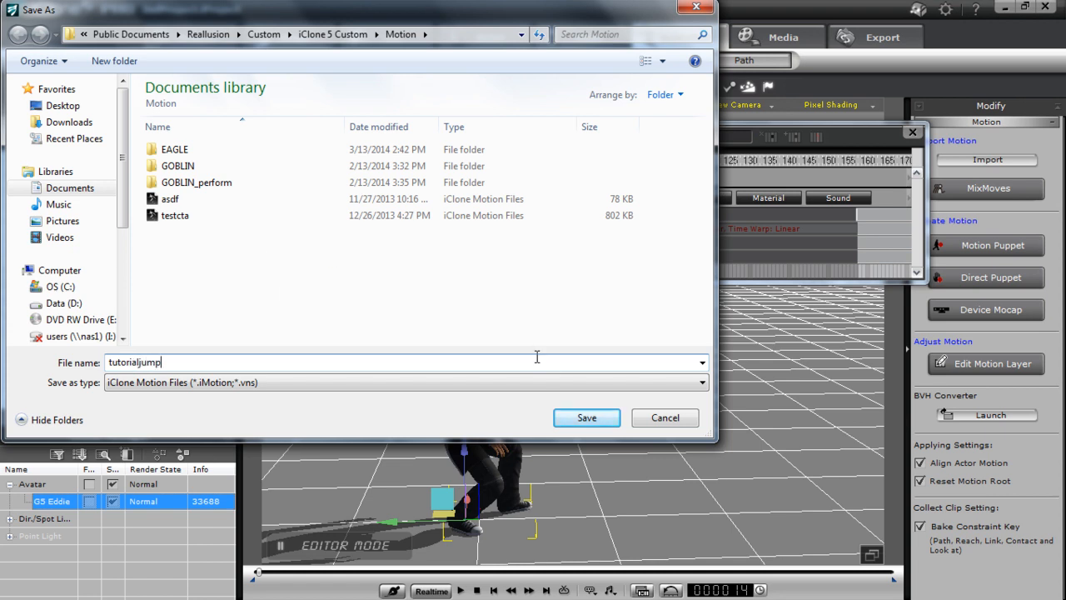
{"action": "left_click", "coordinate": [603, 422]}
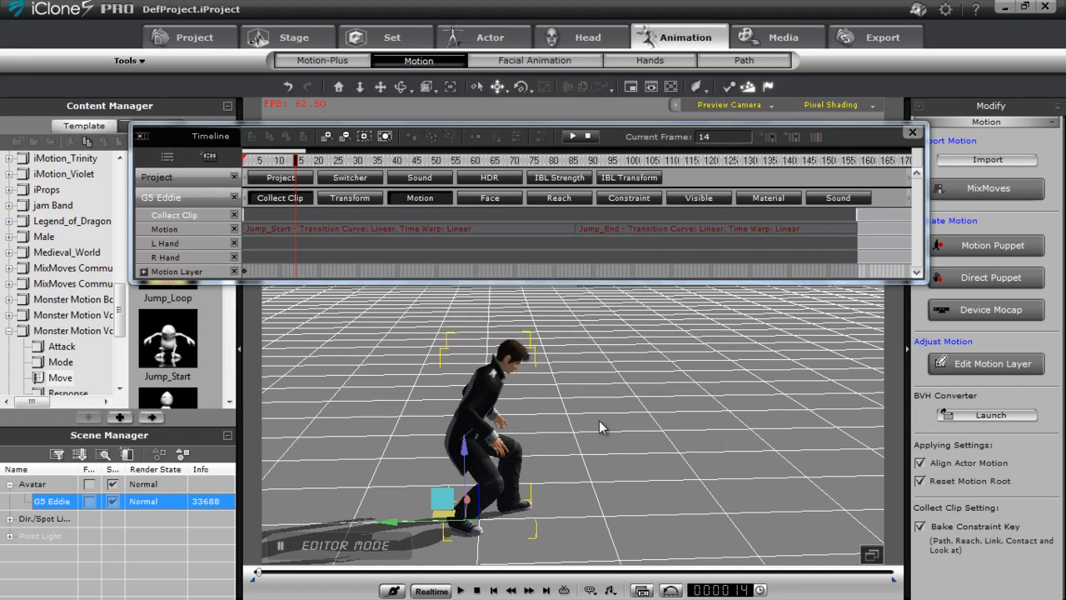
Step: Close the timeline and show the custom motion library containing the saved tutorialjump motion
{"action": "left_click", "coordinate": [912, 134]}
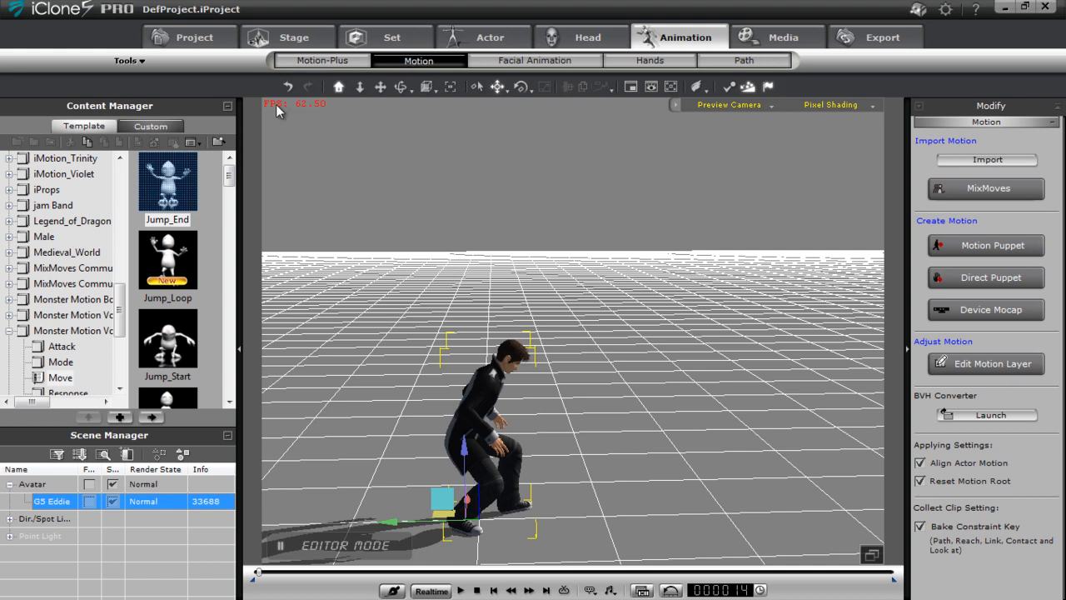
{"action": "left_click", "coordinate": [158, 127]}
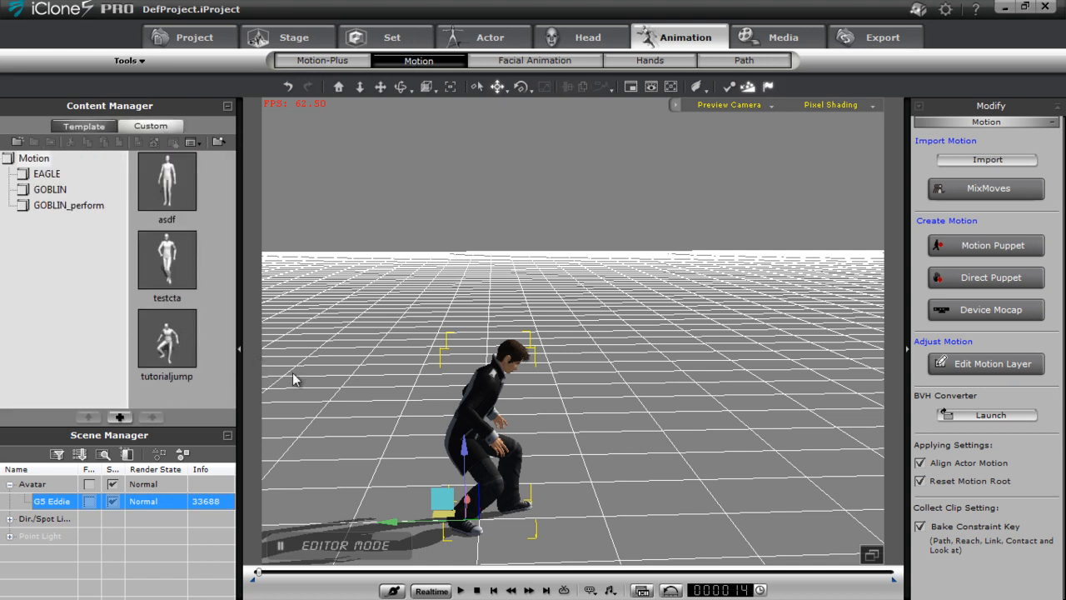
{"action": "mouse_move", "coordinate": [628, 429]}
{"action": "left_mouse_down"}
{"action": "mouse_move", "coordinate": [433, 446]}
{"action": "mouse_move", "coordinate": [648, 434]}
{"action": "left_mouse_up"}
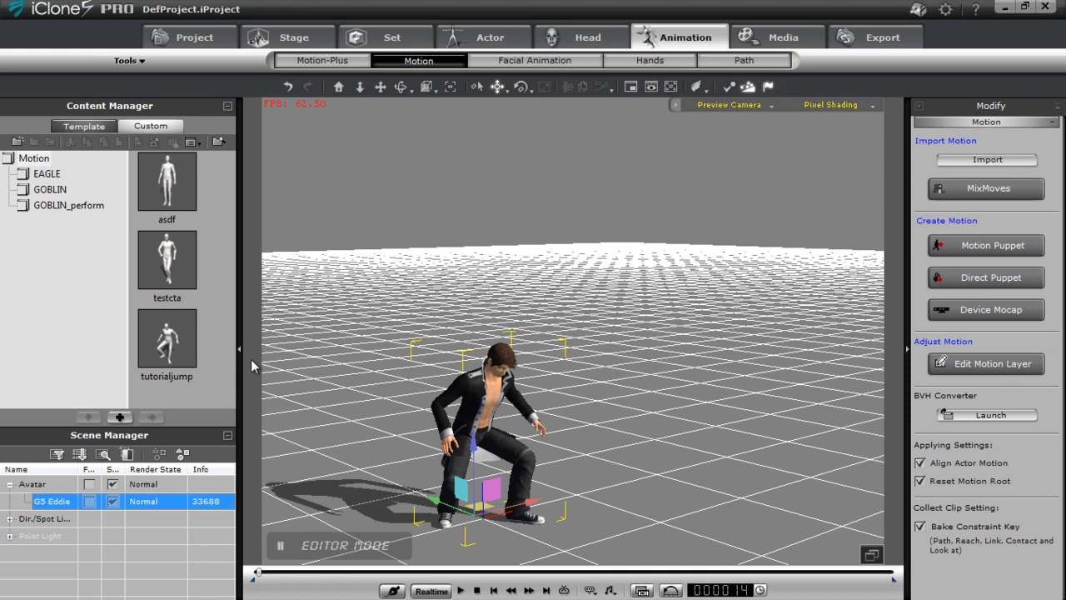
Step: Switch to CrazyTalk Animator, open Saul's timeline and move to frame 80, past the end of the sprint clip
{"action": "key", "text": "alt+Tab"}
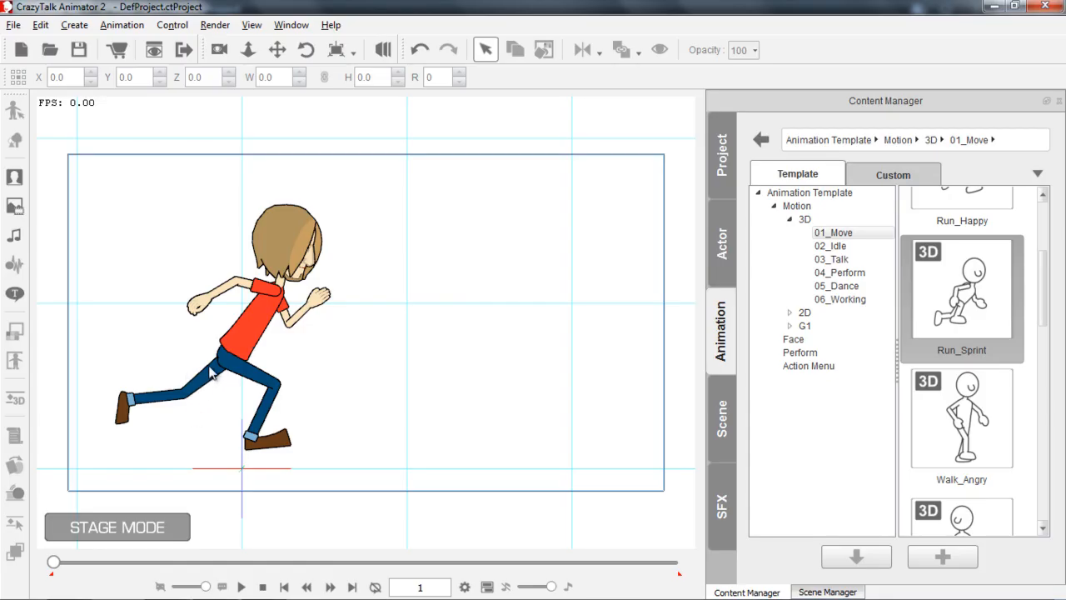
{"action": "key", "text": "F3"}
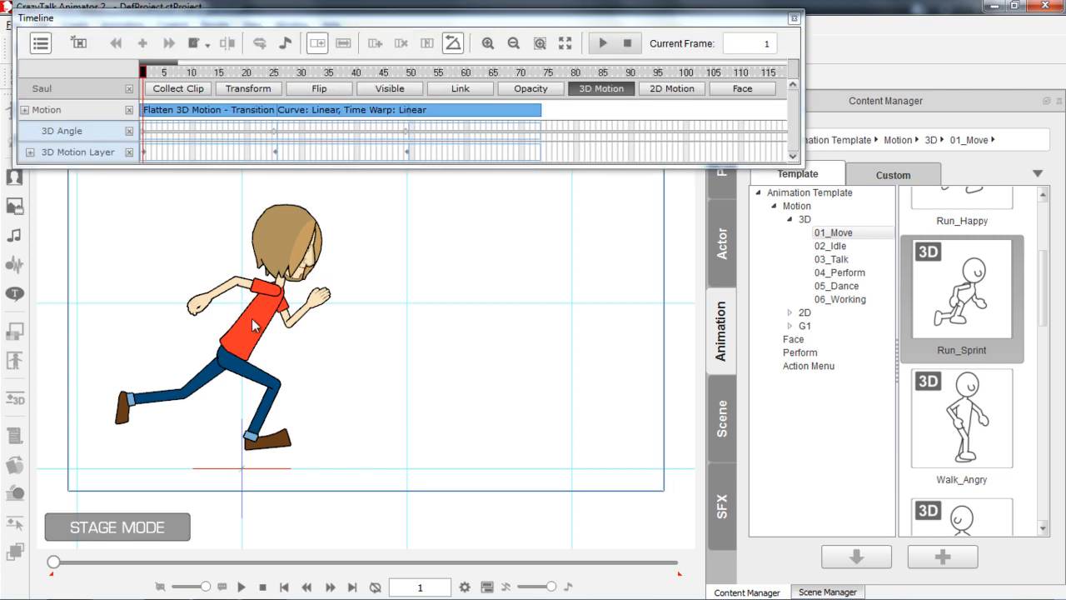
{"action": "left_click_drag", "start_coordinate": [543, 73], "coordinate": [580, 78]}
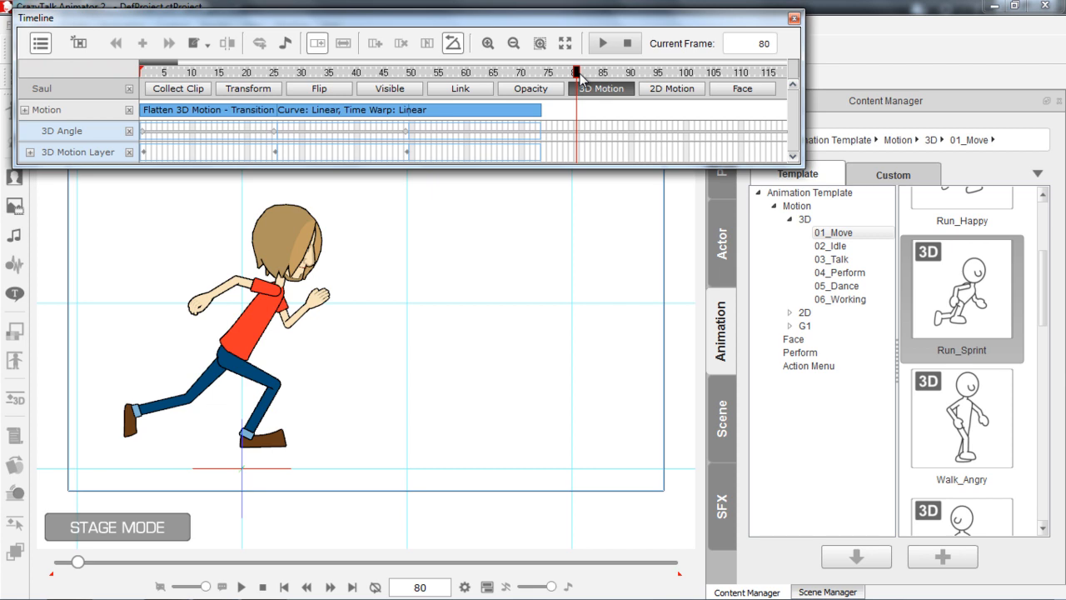
Step: Bring the custom tutorialjump motion from iClone onto Saul in CrazyTalk Animator at frame 80
{"action": "key", "text": "alt+Tab"}
{"action": "key", "text": "alt+Tab"}
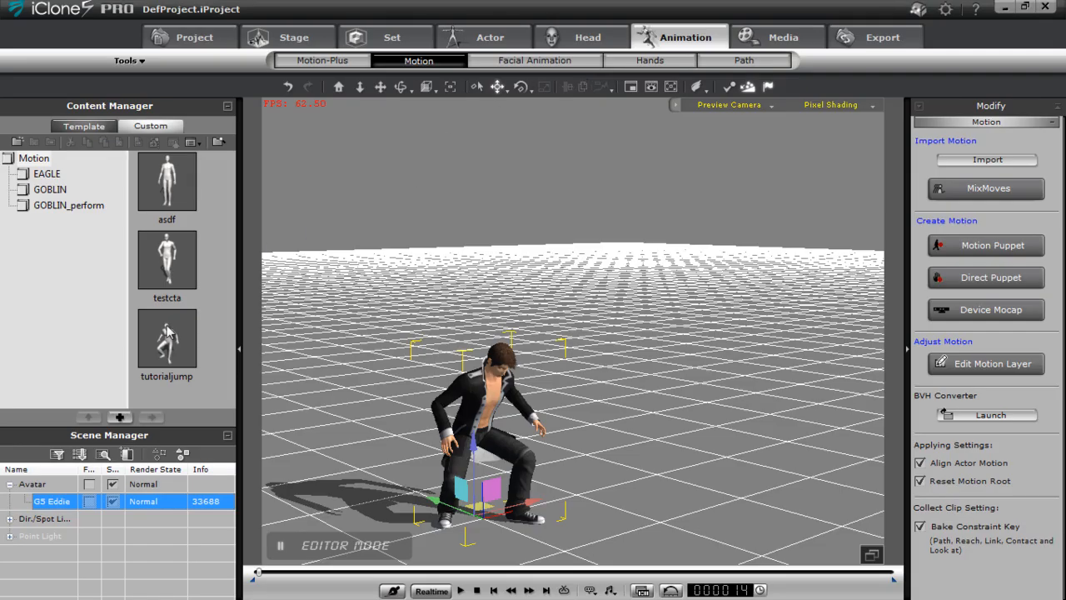
{"action": "left_click_drag", "start_coordinate": [167, 342], "coordinate": [249, 337]}
{"action": "key", "text": "alt+Tab"}
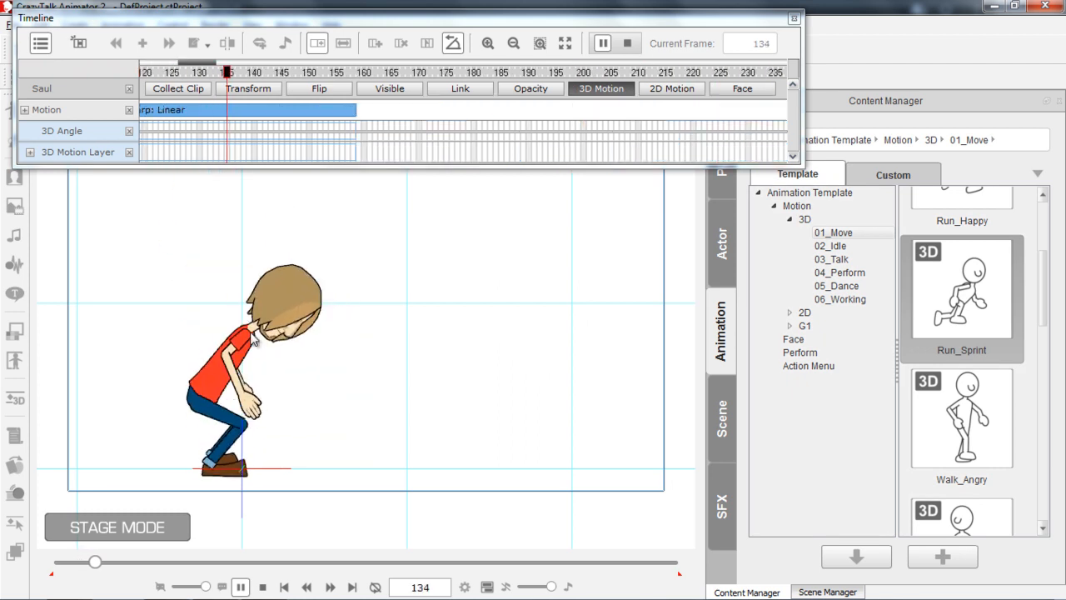
Step: Flatten the 3D motion of the sprint clip on Saul's Motion track
{"action": "left_click_drag", "start_coordinate": [206, 65], "coordinate": [187, 71]}
{"action": "left_click_drag", "start_coordinate": [254, 76], "coordinate": [178, 67]}
{"action": "left_click", "coordinate": [254, 115]}
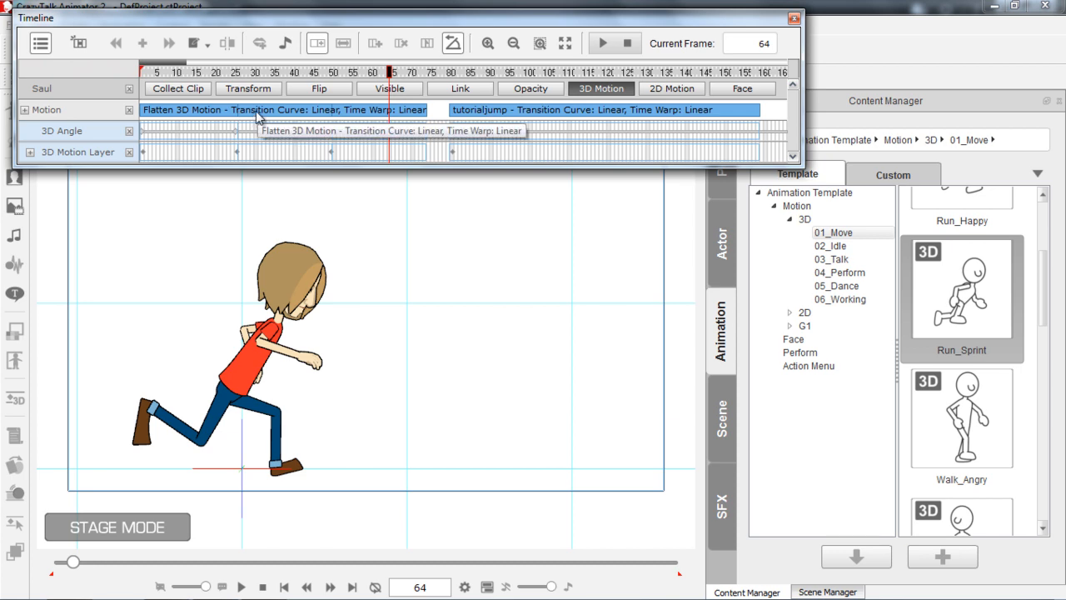
{"action": "right_click", "coordinate": [253, 113]}
{"action": "left_click", "coordinate": [304, 215]}
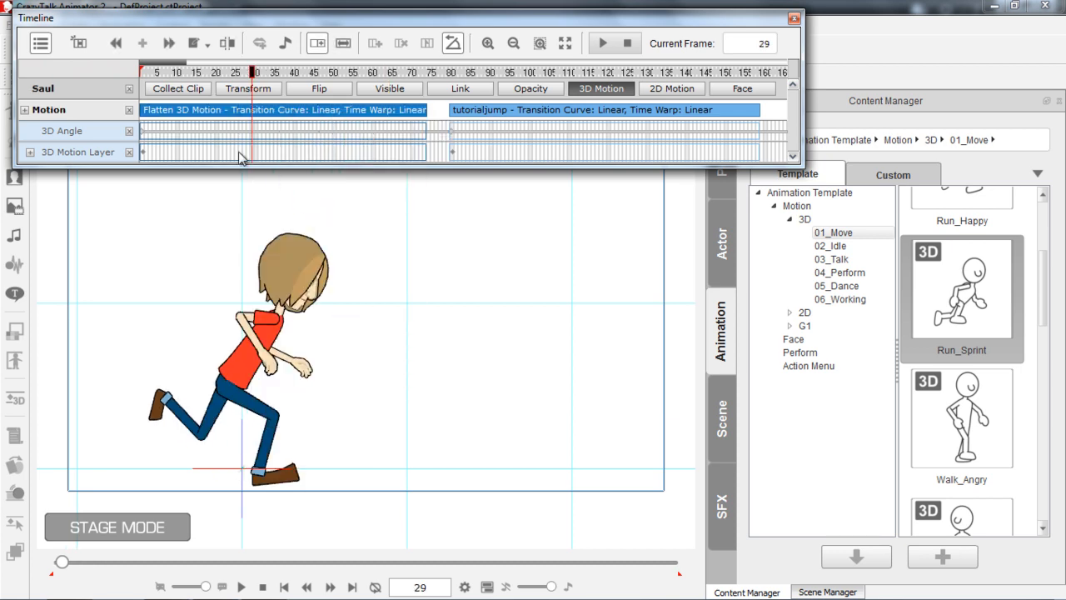
Step: Play Saul's motion from frame 1 and again from frame 56 to check the change from sprint to jump
{"action": "left_click_drag", "start_coordinate": [252, 72], "coordinate": [141, 73]}
{"action": "key", "text": "space"}
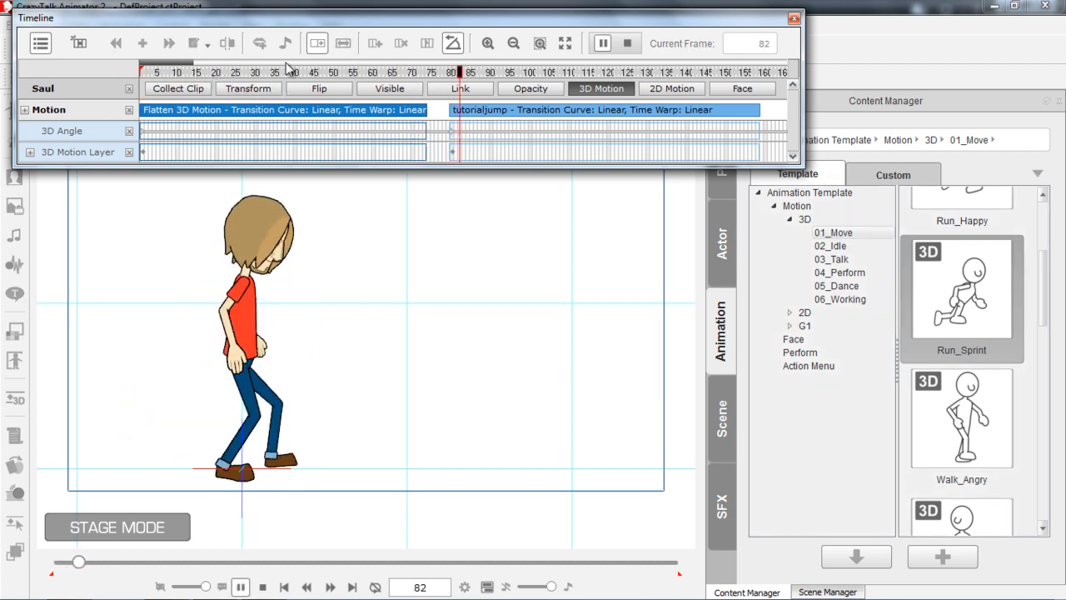
{"action": "left_click", "coordinate": [357, 72]}
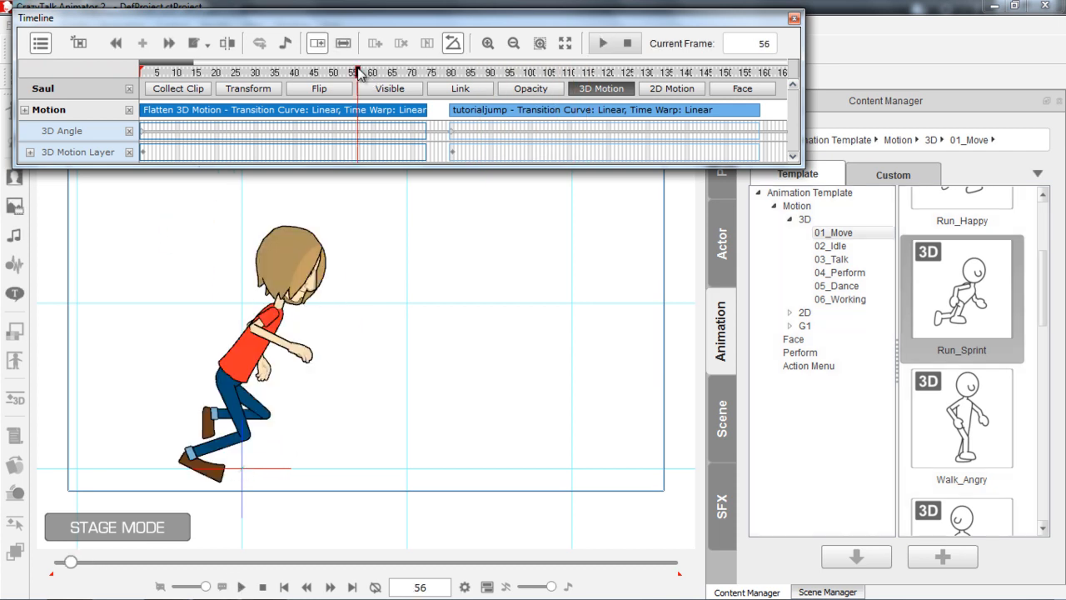
{"action": "key", "text": "space"}
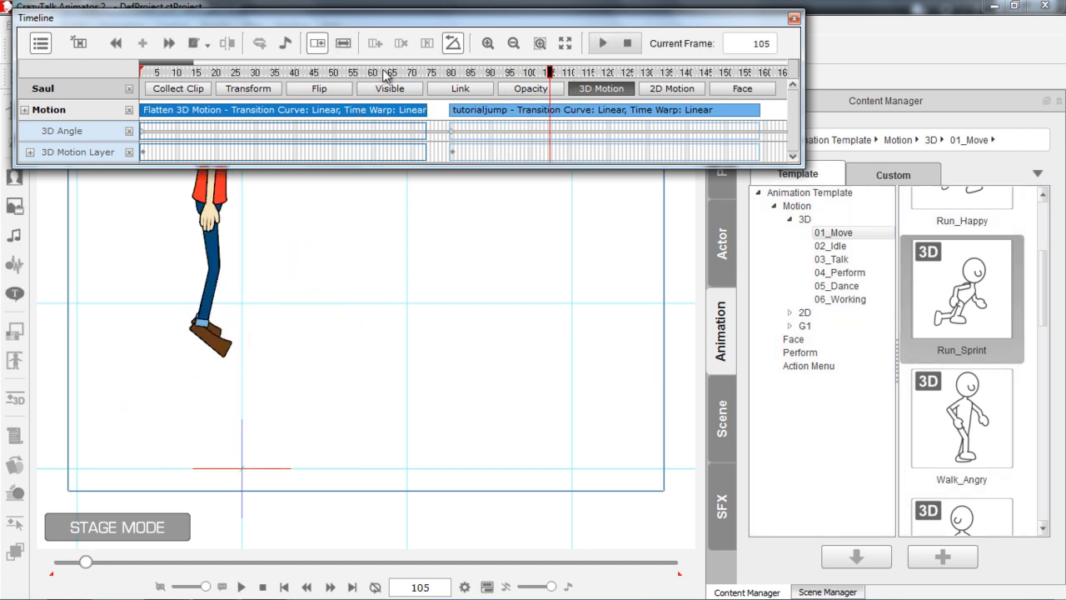
Step: Move the tutorialjump clip up against the end of the sprint clip, starting at about frame 75
{"action": "left_click_drag", "start_coordinate": [414, 77], "coordinate": [416, 75]}
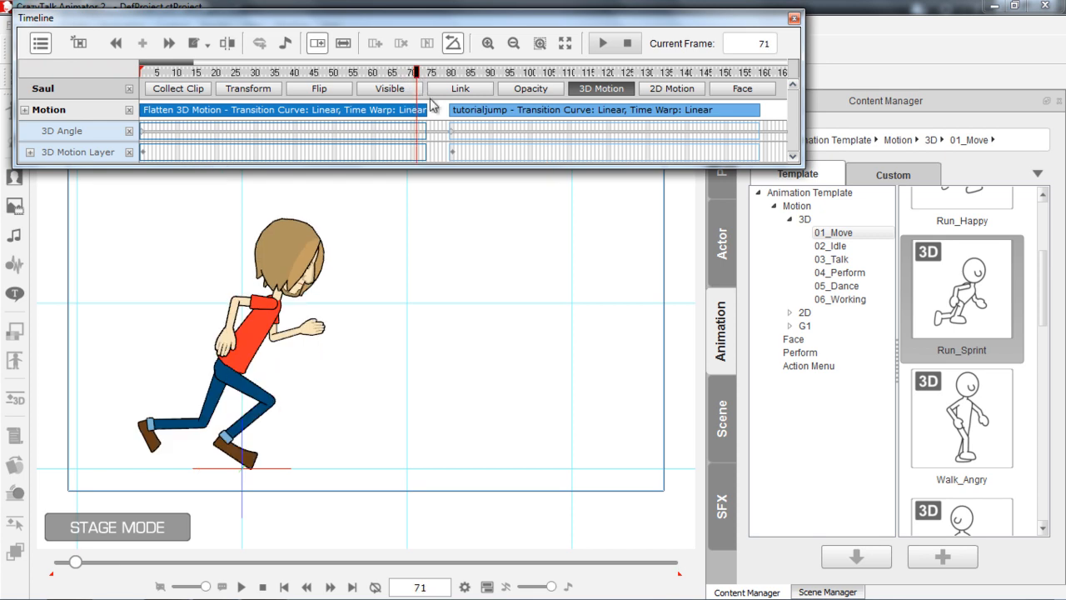
{"action": "left_click", "coordinate": [472, 111]}
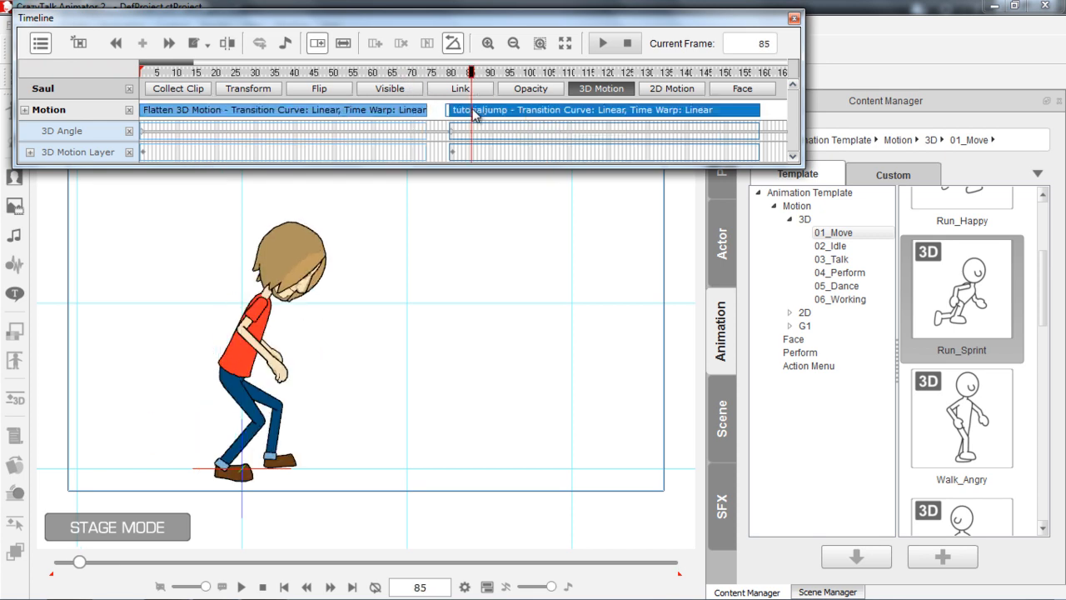
{"action": "left_click", "coordinate": [440, 74]}
{"action": "mouse_move", "coordinate": [184, 64]}
{"action": "left_mouse_down"}
{"action": "mouse_move", "coordinate": [166, 63]}
{"action": "mouse_move", "coordinate": [187, 67]}
{"action": "mouse_move", "coordinate": [174, 68]}
{"action": "left_mouse_up"}
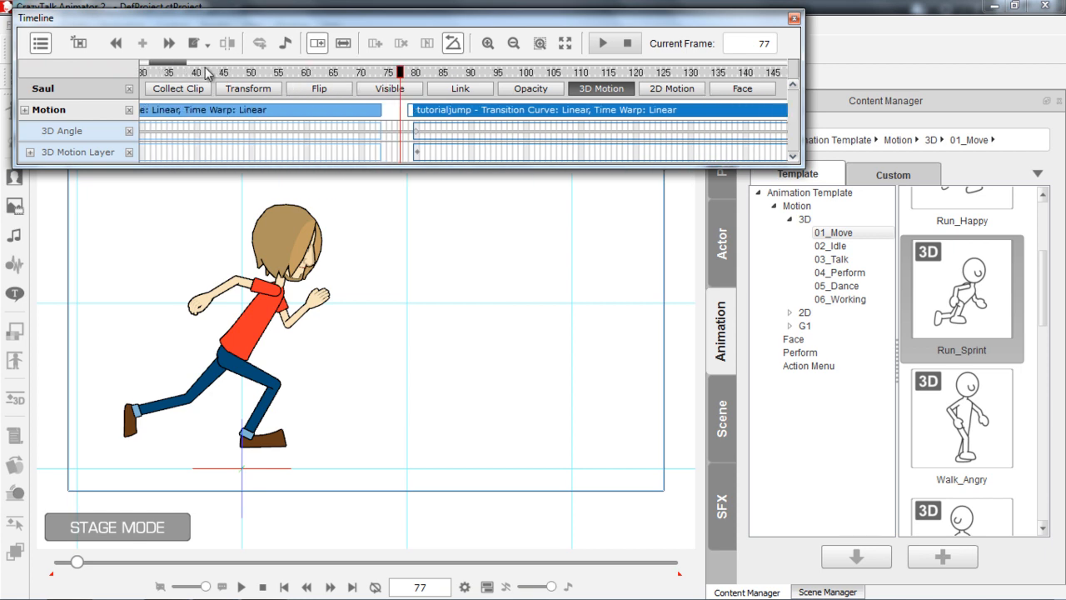
{"action": "left_click_drag", "start_coordinate": [412, 72], "coordinate": [412, 74]}
{"action": "left_click_drag", "start_coordinate": [453, 110], "coordinate": [443, 111]}
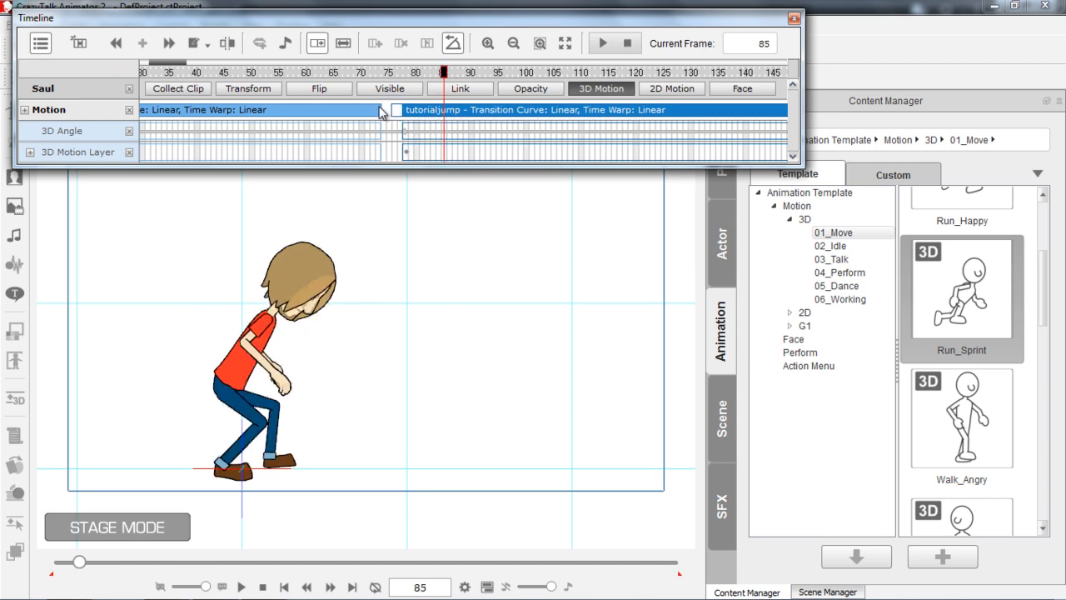
{"action": "left_click", "coordinate": [477, 109]}
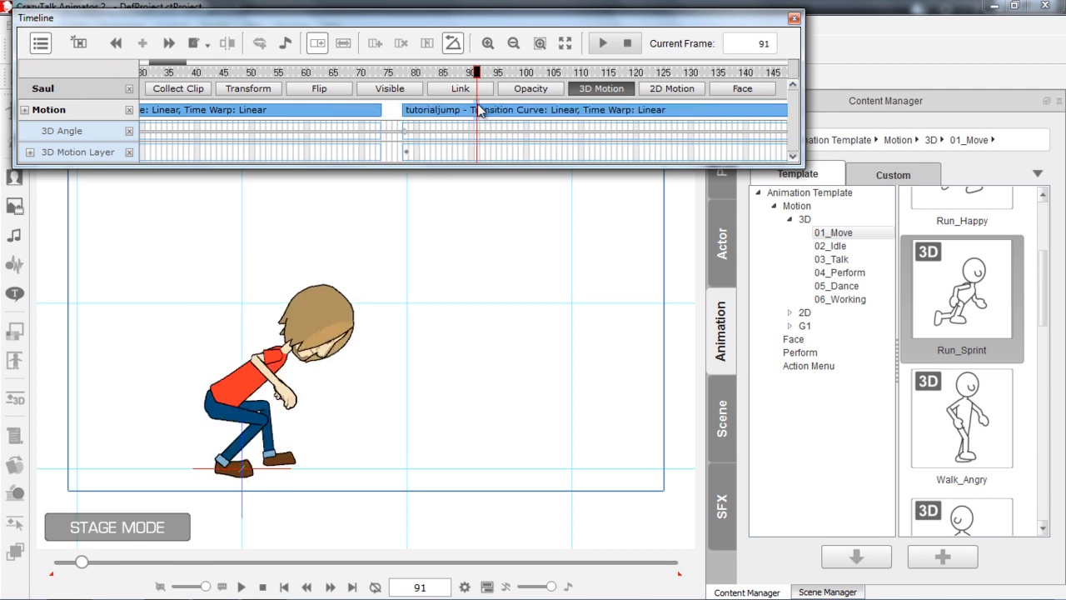
{"action": "left_click", "coordinate": [488, 110]}
{"action": "left_click_drag", "start_coordinate": [488, 110], "coordinate": [368, 114]}
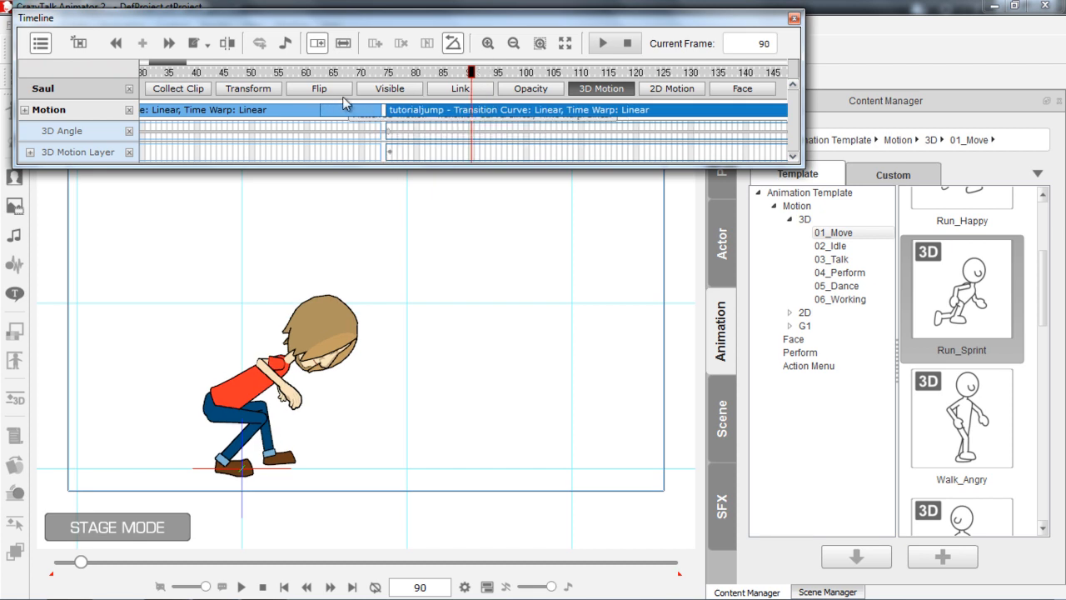
Step: Play Saul's motion twice from just before frame 50 to review the transition from sprint to jump
{"action": "left_click", "coordinate": [317, 74]}
{"action": "left_click_drag", "start_coordinate": [317, 75], "coordinate": [248, 90]}
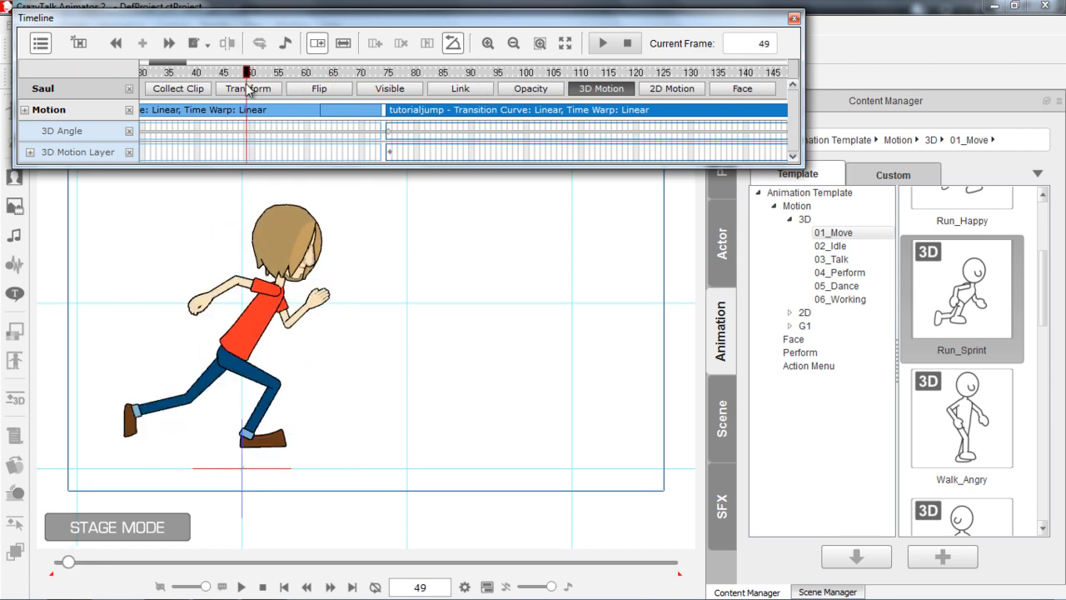
{"action": "key", "text": "space"}
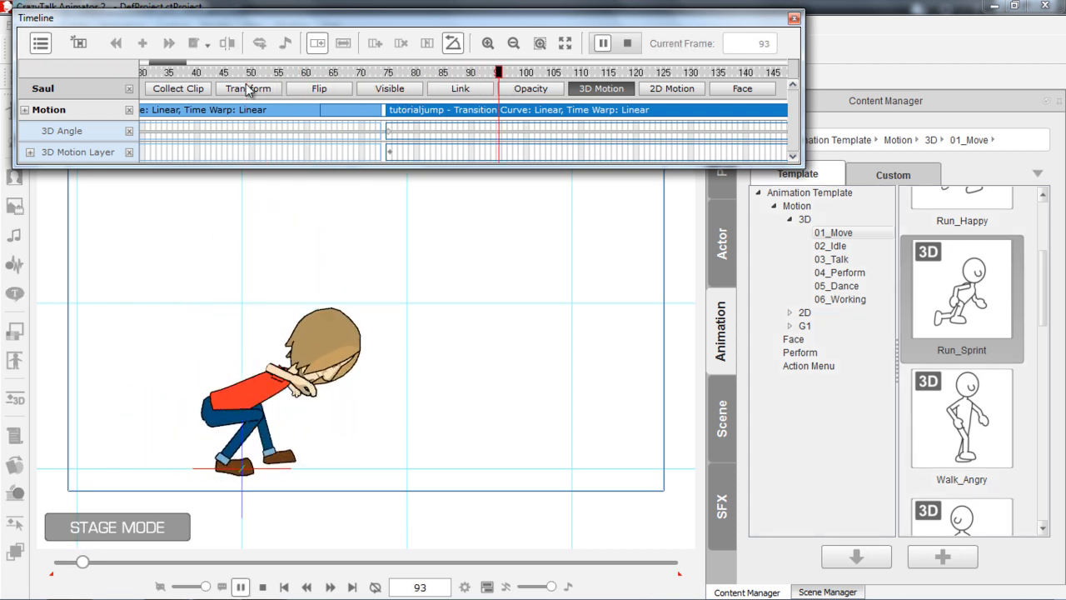
{"action": "left_click_drag", "start_coordinate": [288, 77], "coordinate": [232, 73]}
{"action": "key", "text": "space"}
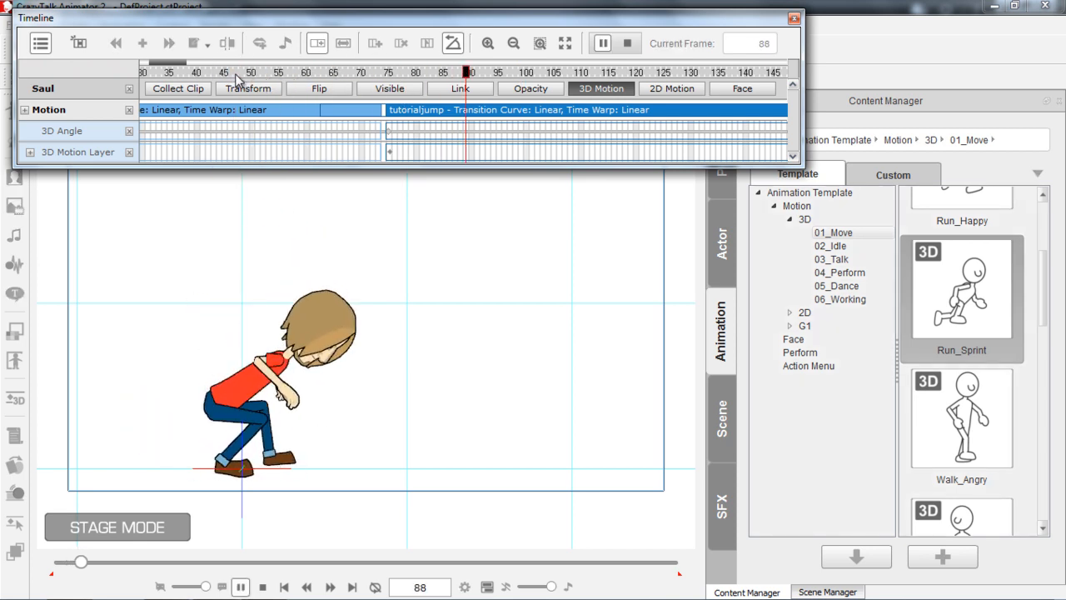
{"action": "key", "text": "space"}
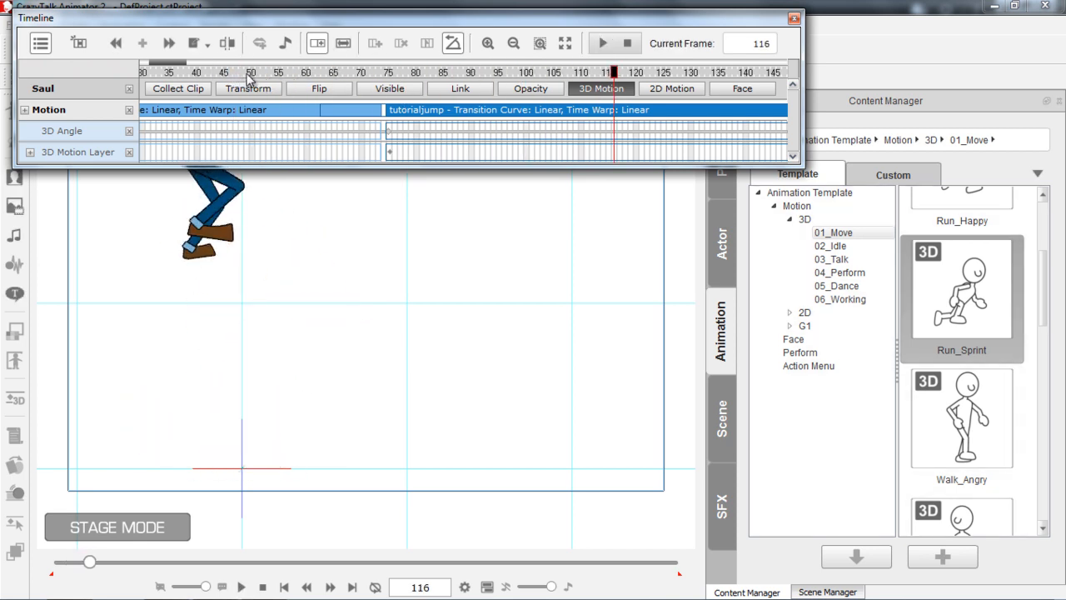
Step: Move the tutorialjump clip away from the sprint clip so that it starts at about frame 91
{"action": "left_click_drag", "start_coordinate": [202, 73], "coordinate": [279, 75]}
{"action": "left_click_drag", "start_coordinate": [439, 117], "coordinate": [528, 117]}
{"action": "left_click_drag", "start_coordinate": [407, 110], "coordinate": [452, 113]}
{"action": "mouse_move", "coordinate": [367, 74]}
{"action": "left_mouse_down"}
{"action": "mouse_move", "coordinate": [353, 75]}
{"action": "mouse_move", "coordinate": [379, 81]}
{"action": "left_mouse_up"}
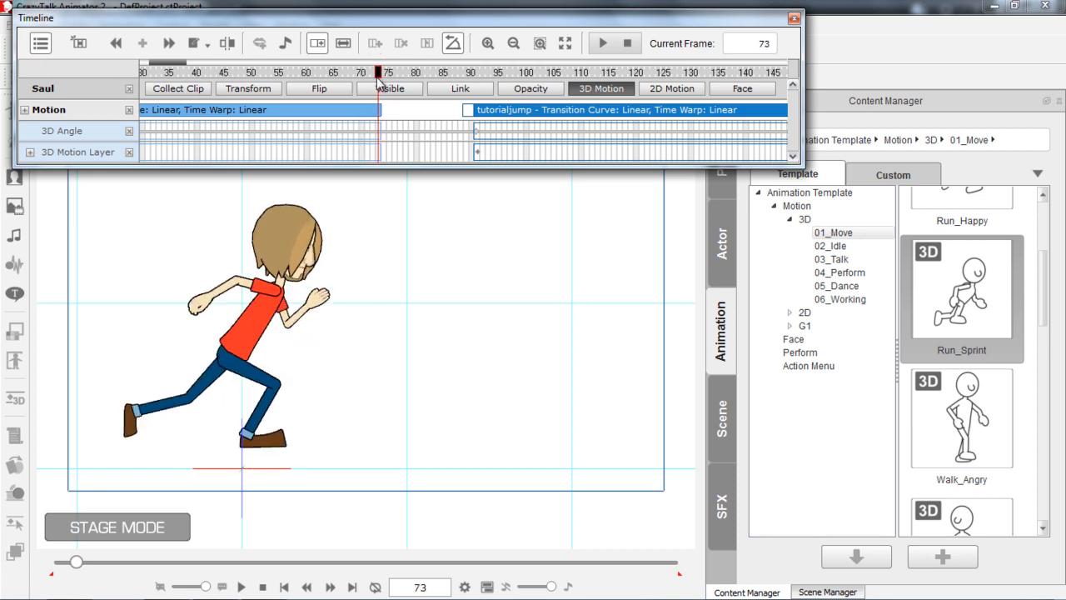
{"action": "mouse_move", "coordinate": [374, 80]}
{"action": "left_mouse_down"}
{"action": "mouse_move", "coordinate": [312, 80]}
{"action": "mouse_move", "coordinate": [377, 86]}
{"action": "left_mouse_up"}
Step: Break the tutorialjump clip at frame 112, where Saul is in his deepest crouch
{"action": "mouse_move", "coordinate": [179, 67]}
{"action": "left_mouse_down"}
{"action": "mouse_move", "coordinate": [197, 67]}
{"action": "mouse_move", "coordinate": [169, 71]}
{"action": "left_mouse_up"}
{"action": "left_click", "coordinate": [202, 63]}
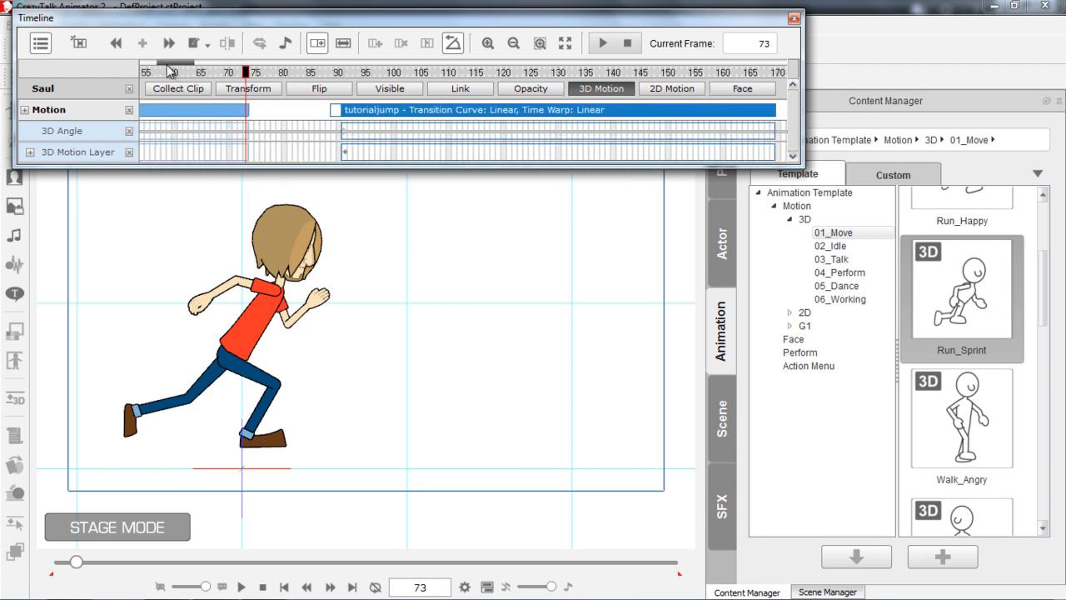
{"action": "left_click_drag", "start_coordinate": [322, 73], "coordinate": [463, 110]}
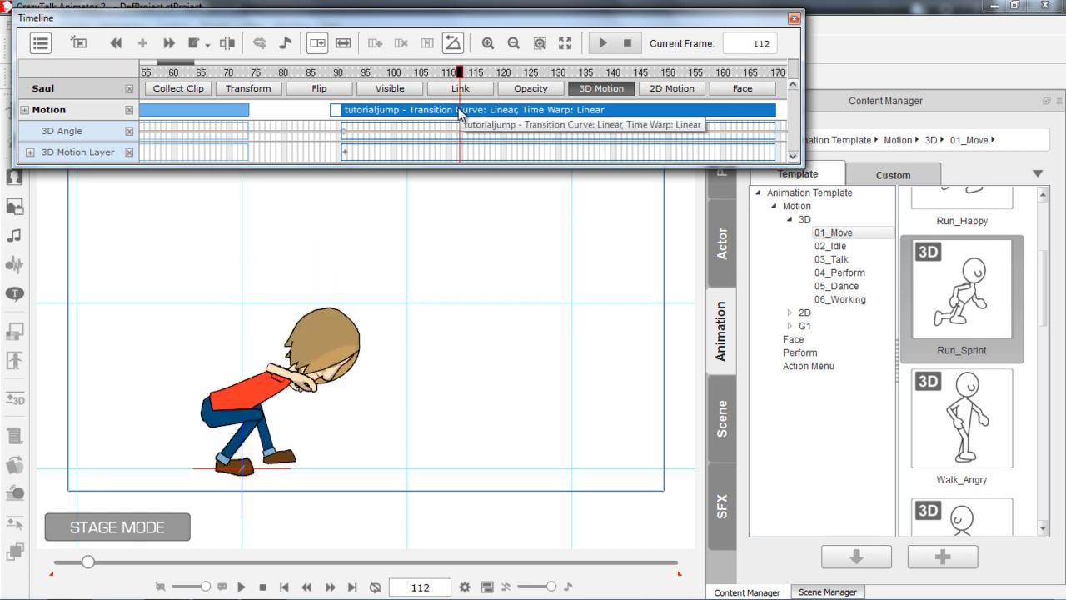
{"action": "right_click", "coordinate": [458, 111]}
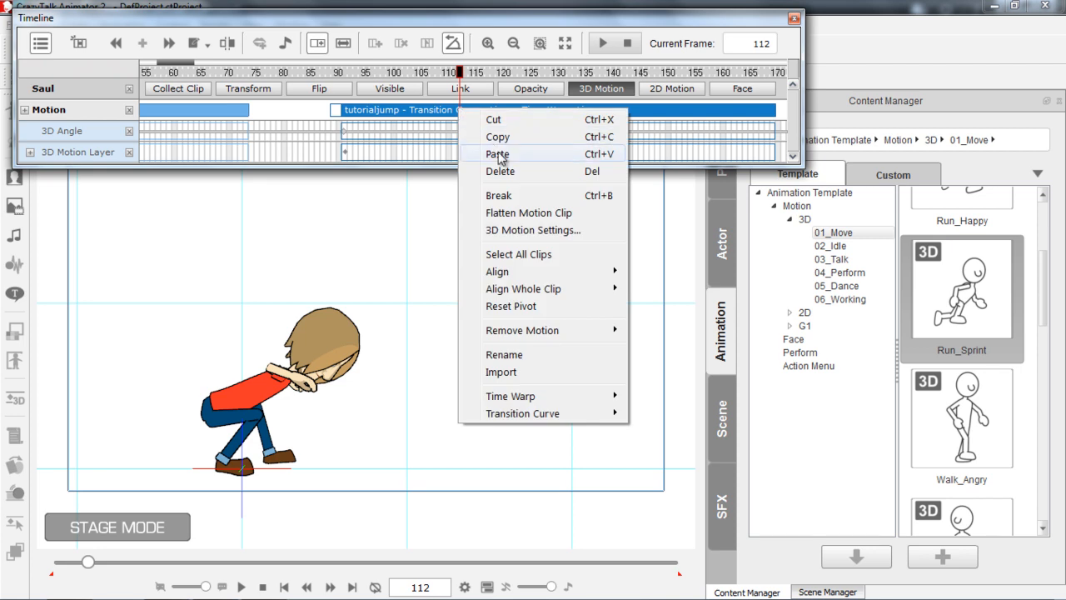
{"action": "left_click", "coordinate": [512, 195]}
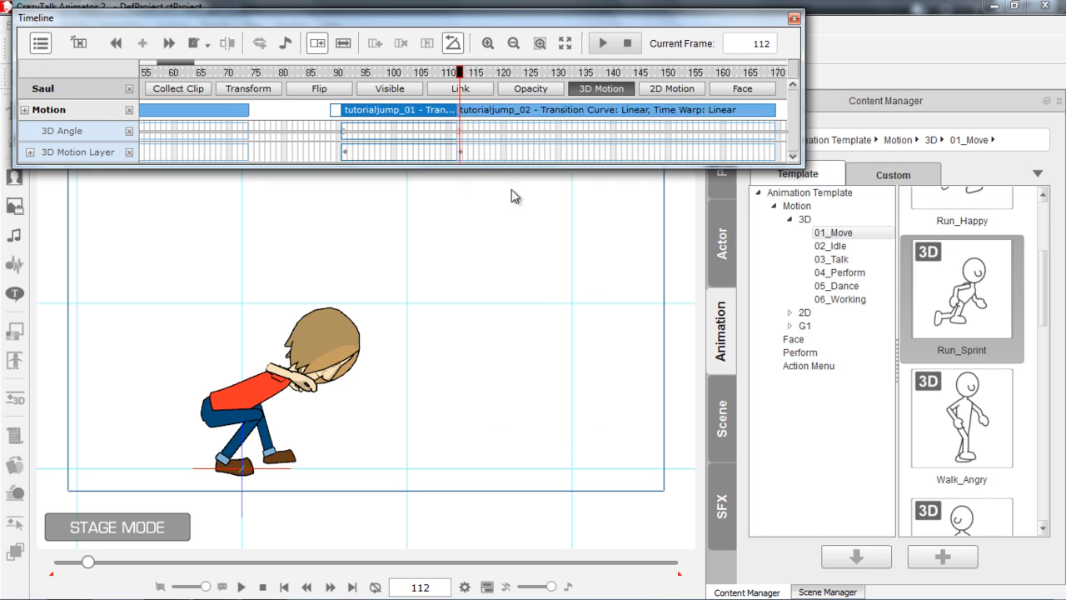
Step: Delete tutorialjump_01 and move tutorialjump_02 to about frame 76, just after the sprint clip
{"action": "left_click", "coordinate": [399, 117]}
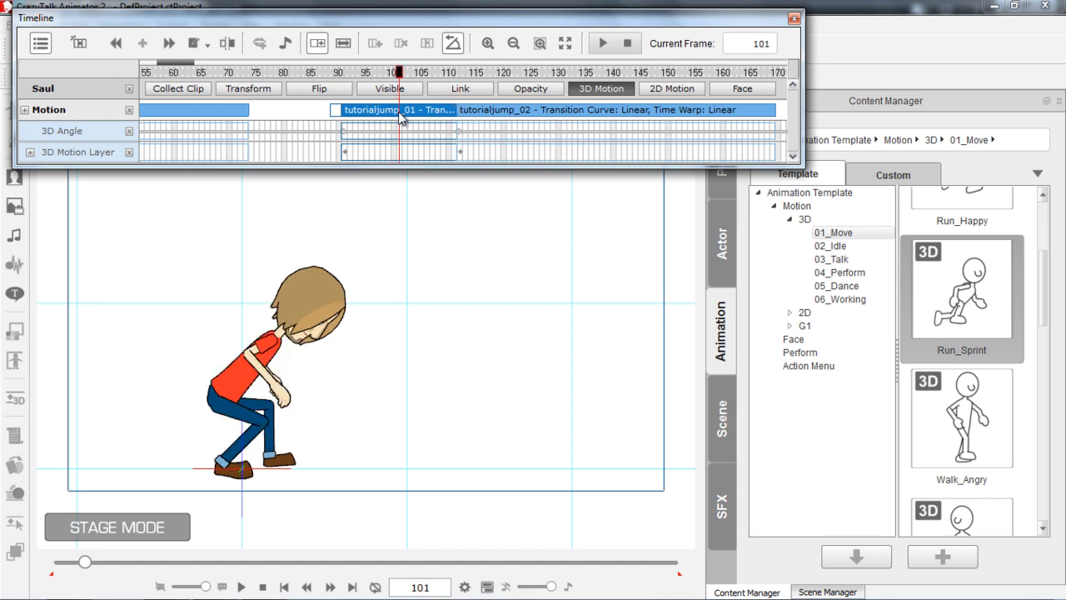
{"action": "key", "text": "Delete"}
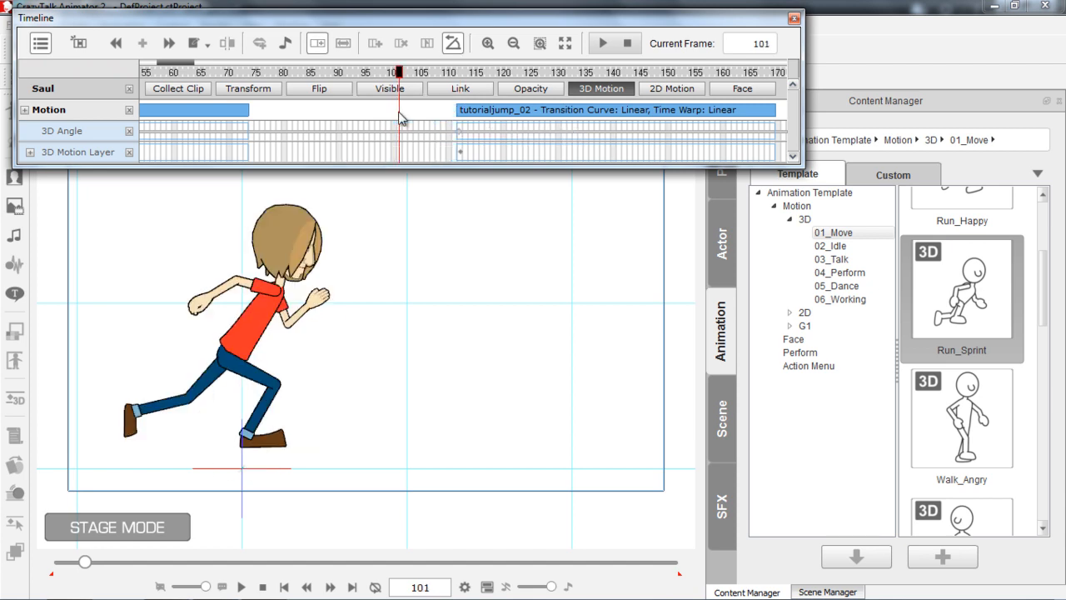
{"action": "left_click_drag", "start_coordinate": [529, 115], "coordinate": [333, 125]}
{"action": "left_click_drag", "start_coordinate": [191, 64], "coordinate": [168, 65]}
Step: Scrub and play through the frames around the end of the sprint to check the transition into the shortened jump
{"action": "left_click_drag", "start_coordinate": [361, 252], "coordinate": [368, 422]}
{"action": "left_click_drag", "start_coordinate": [368, 279], "coordinate": [348, 359]}
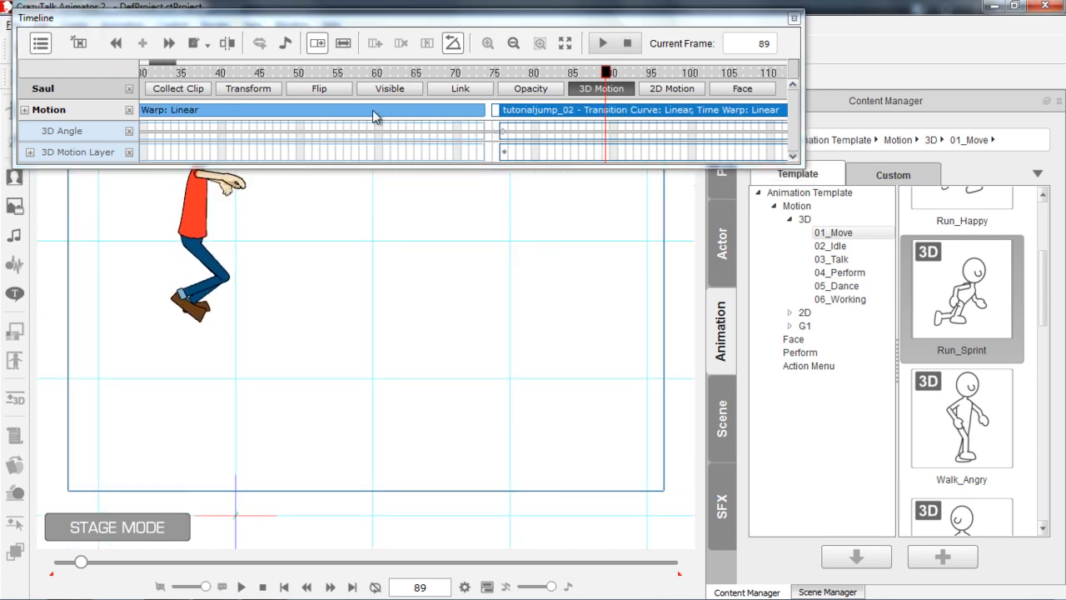
{"action": "left_click_drag", "start_coordinate": [423, 75], "coordinate": [446, 121]}
{"action": "left_click_drag", "start_coordinate": [456, 73], "coordinate": [405, 87]}
{"action": "mouse_move", "coordinate": [429, 83]}
{"action": "left_mouse_down"}
{"action": "mouse_move", "coordinate": [551, 82]}
{"action": "mouse_move", "coordinate": [416, 87]}
{"action": "mouse_move", "coordinate": [426, 86]}
{"action": "left_mouse_up"}
{"action": "left_click_drag", "start_coordinate": [418, 368], "coordinate": [482, 225]}
{"action": "left_click", "coordinate": [434, 76]}
{"action": "mouse_move", "coordinate": [439, 79]}
{"action": "left_mouse_down"}
{"action": "mouse_move", "coordinate": [529, 84]}
{"action": "mouse_move", "coordinate": [369, 94]}
{"action": "mouse_move", "coordinate": [412, 75]}
{"action": "mouse_move", "coordinate": [483, 80]}
{"action": "mouse_move", "coordinate": [458, 86]}
{"action": "mouse_move", "coordinate": [459, 116]}
{"action": "left_mouse_up"}
{"action": "key", "text": "space"}
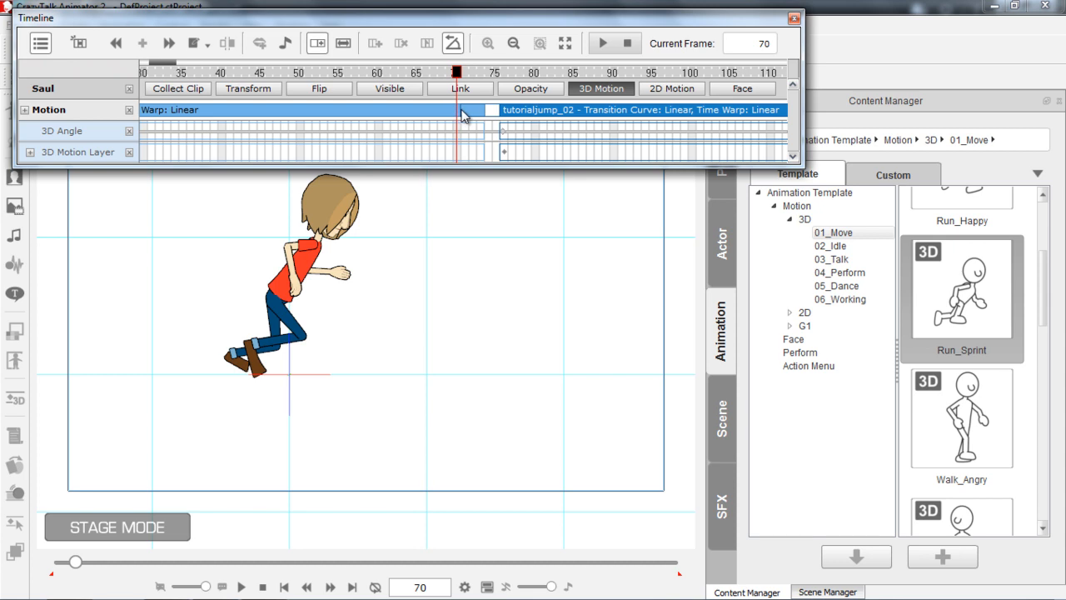
{"action": "left_click_drag", "start_coordinate": [461, 77], "coordinate": [482, 90]}
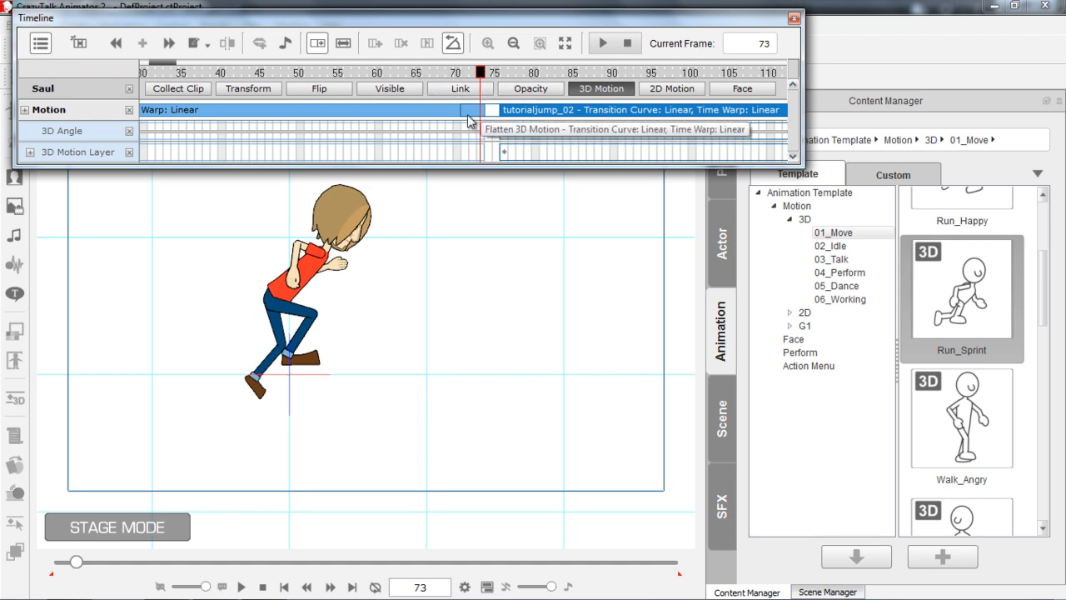
Step: Show Saul's Collect Clip track and mark a range from frame 1 to the end of tutorialjump_02, covering both motion clips
{"action": "left_click", "coordinate": [197, 94]}
{"action": "left_click_drag", "start_coordinate": [172, 63], "coordinate": [196, 67]}
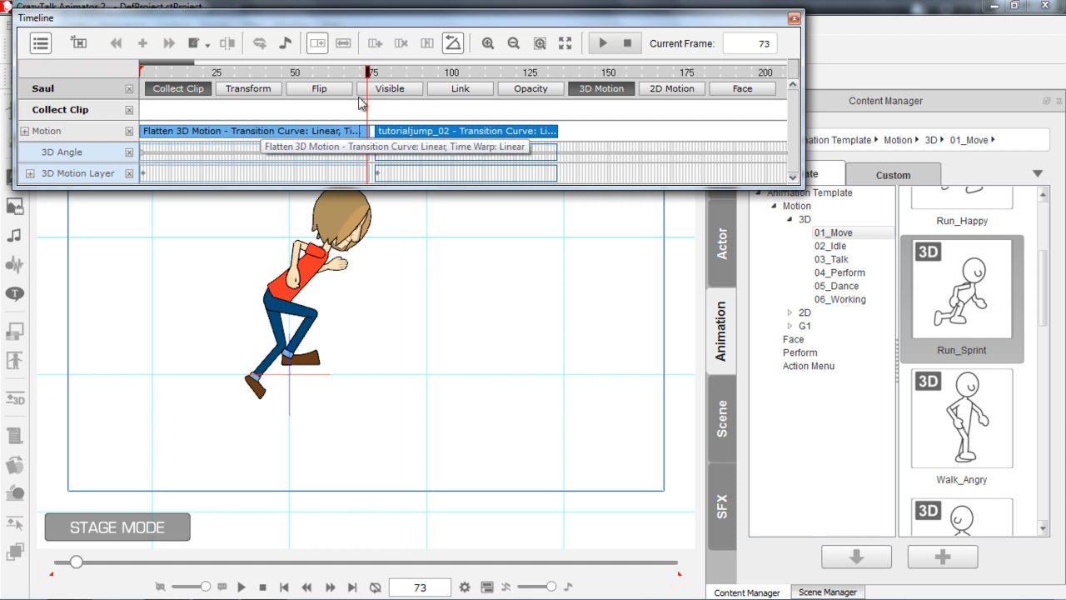
{"action": "left_click_drag", "start_coordinate": [556, 115], "coordinate": [129, 110]}
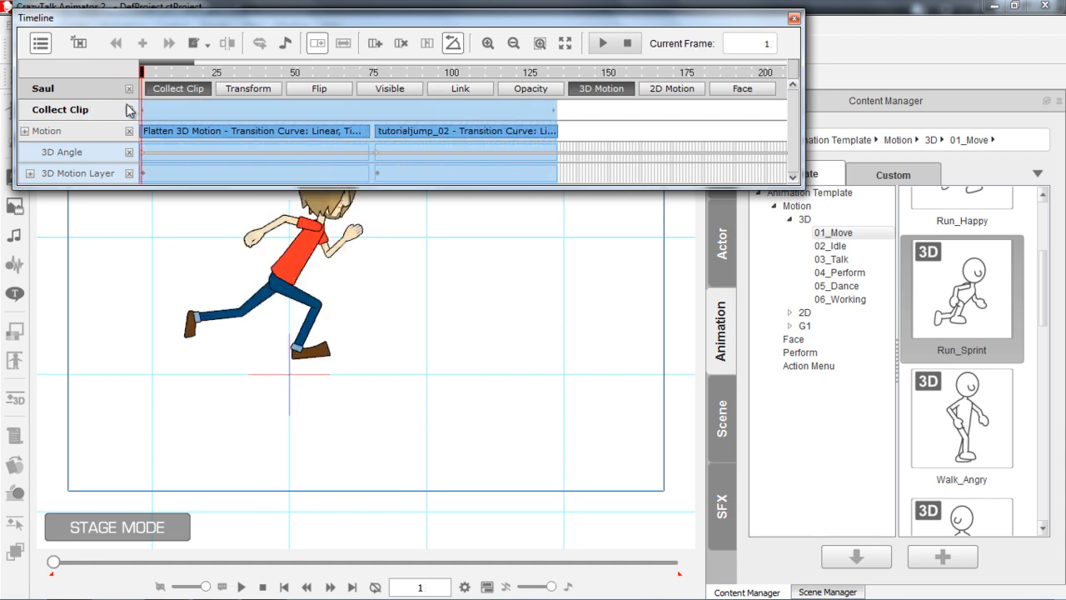
{"action": "left_click", "coordinate": [556, 110]}
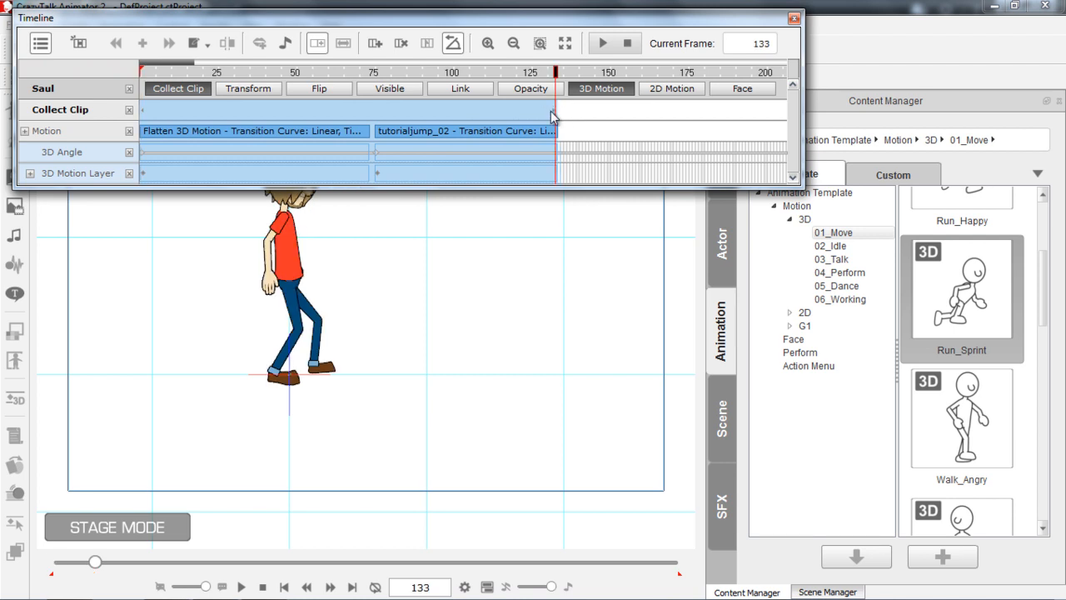
Step: Export the collected range as a 3D motion file named runandjump in the custom Motion folder
{"action": "right_click", "coordinate": [362, 109]}
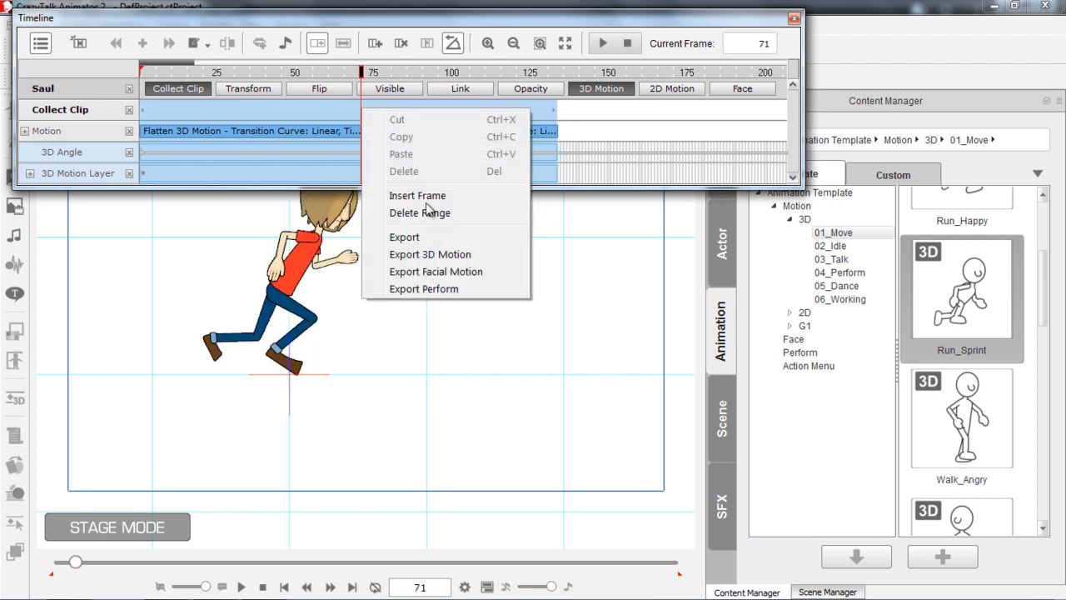
{"action": "left_click", "coordinate": [447, 255]}
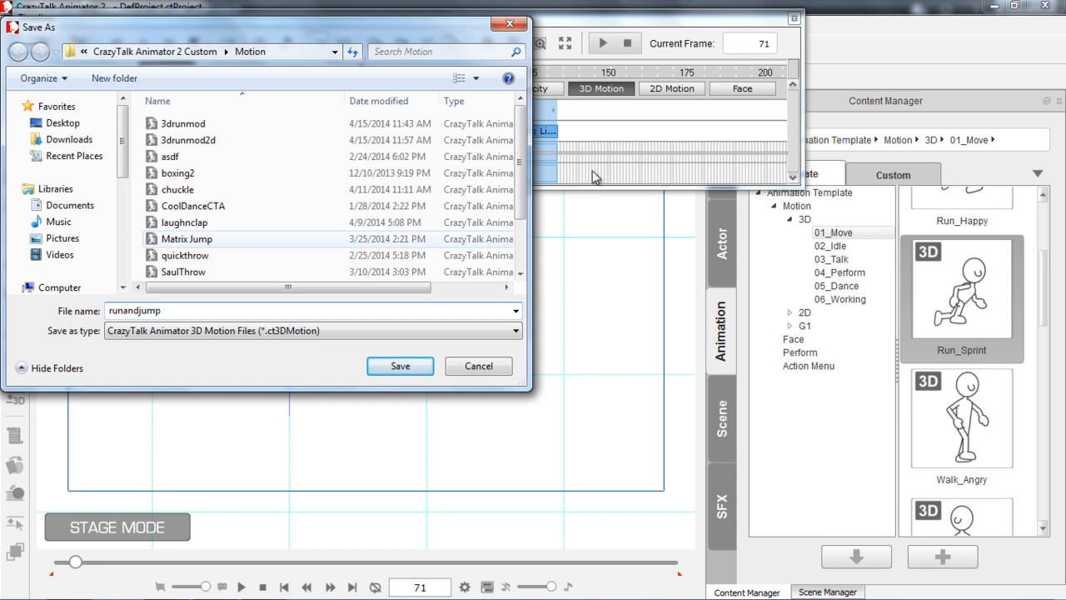
{"action": "left_click", "coordinate": [400, 366]}
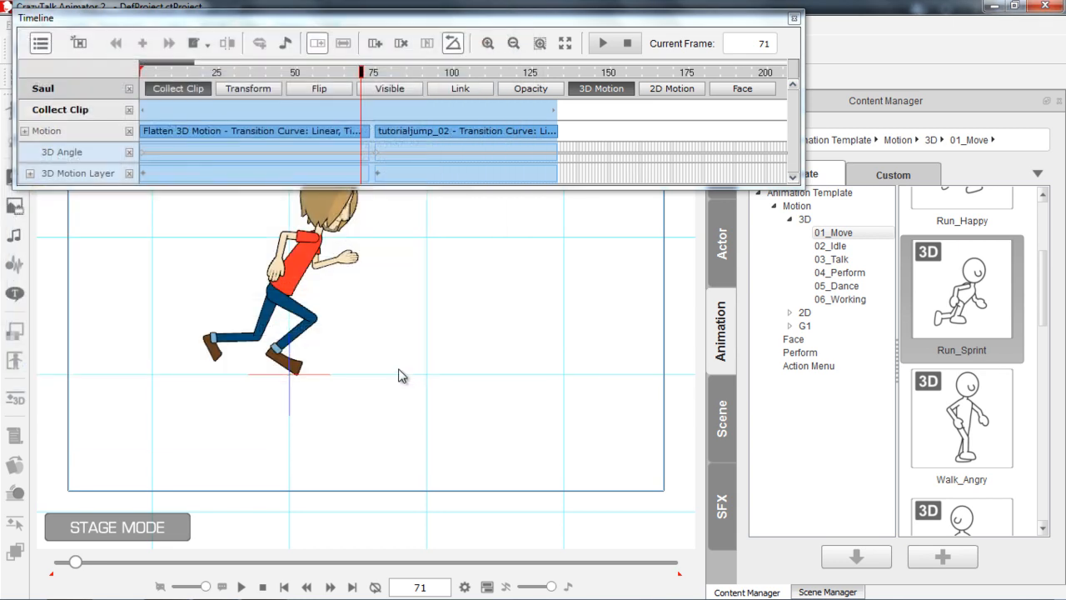
Step: Return to frame 1 and remove all animation from Saul
{"action": "left_click_drag", "start_coordinate": [246, 73], "coordinate": [94, 73]}
{"action": "left_click", "coordinate": [290, 274]}
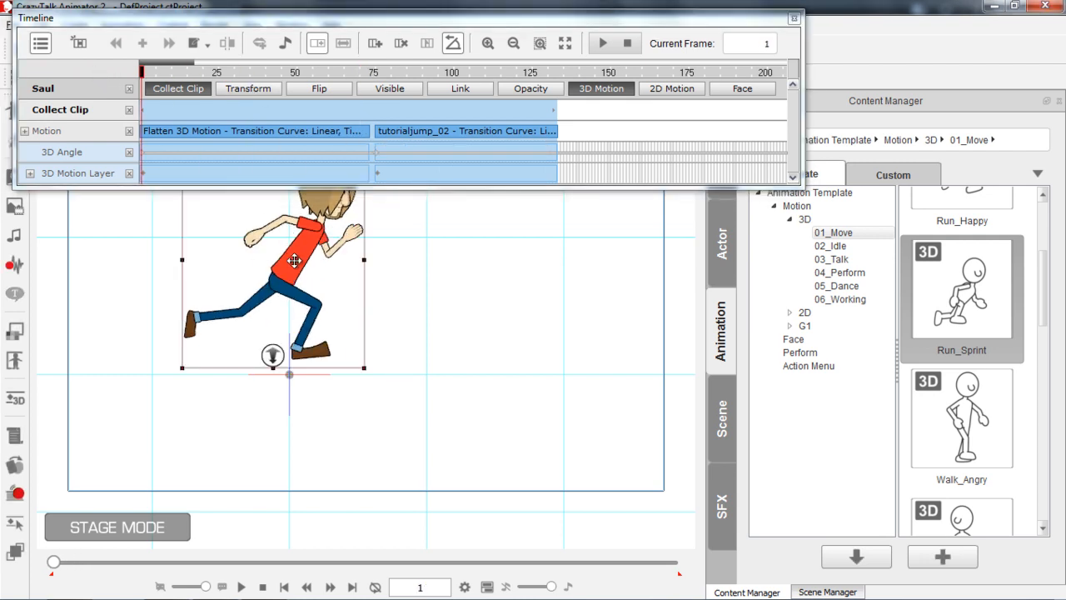
{"action": "right_click", "coordinate": [295, 258]}
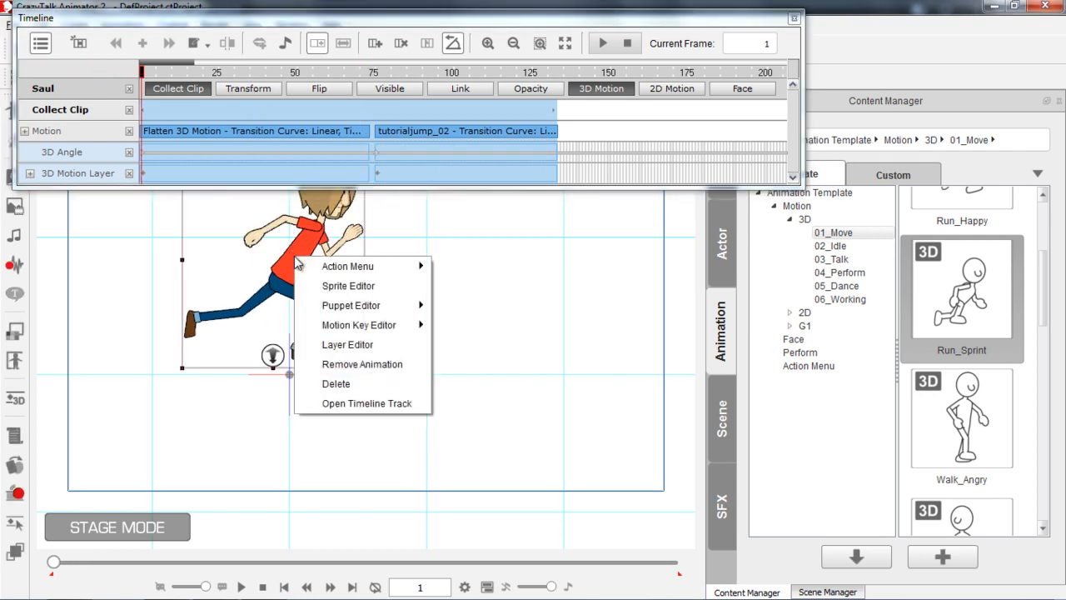
{"action": "left_click", "coordinate": [354, 364]}
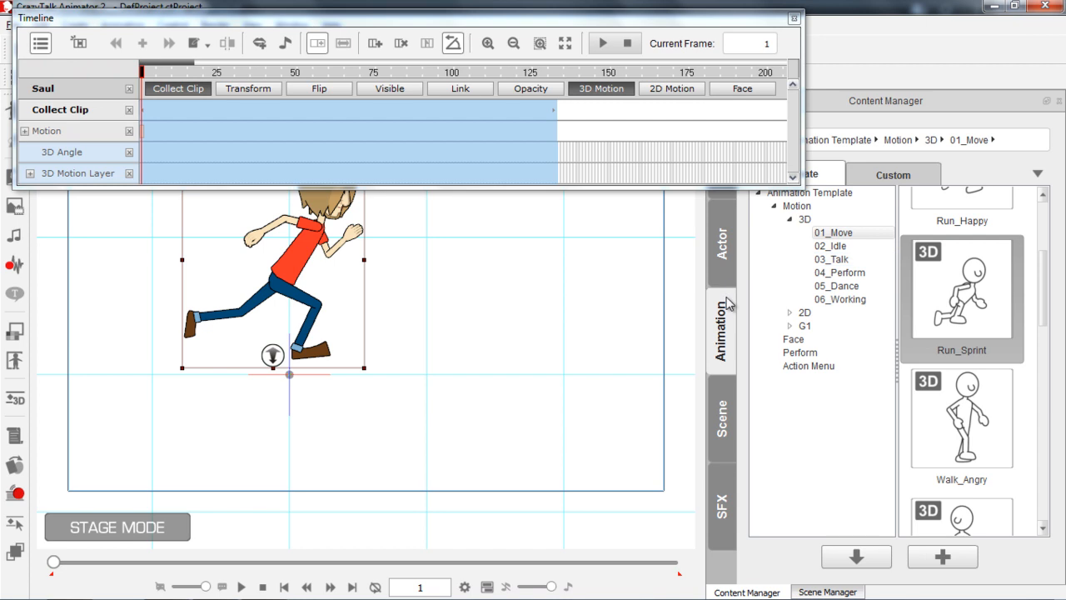
Step: Apply the custom runandjump motion to Saul at frame 1
{"action": "left_click", "coordinate": [898, 182]}
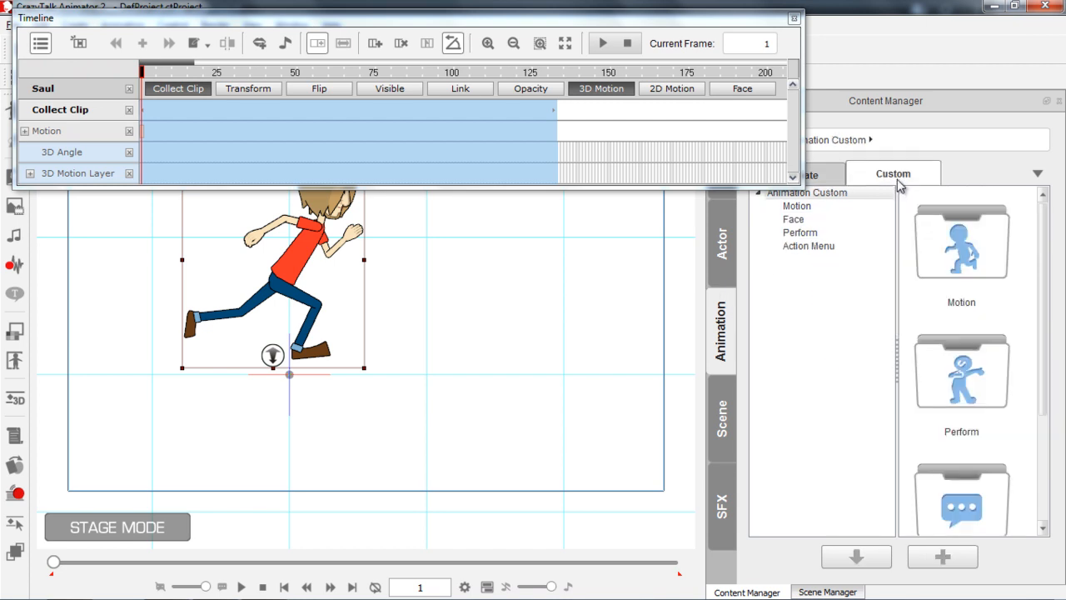
{"action": "left_click", "coordinate": [796, 206]}
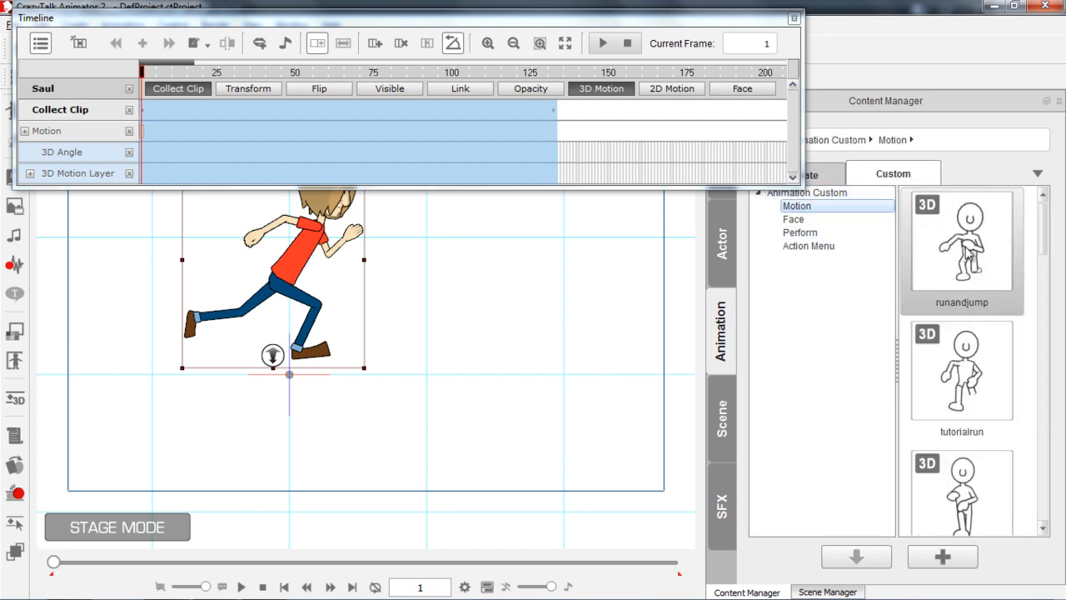
{"action": "double_click", "coordinate": [968, 260]}
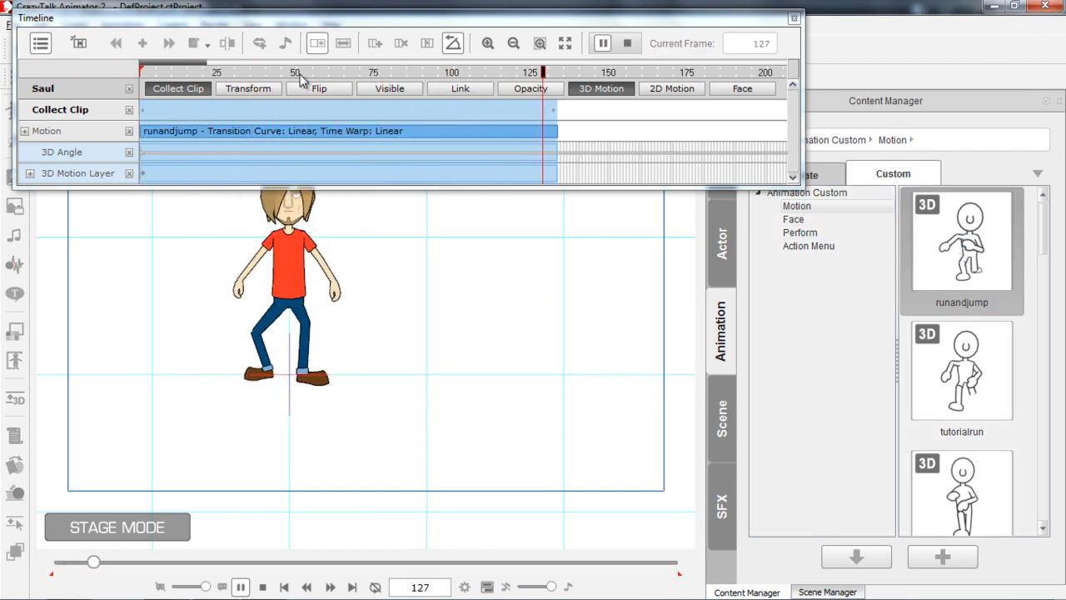
Step: Return to frame 1 and turn Saul from the front view to the side view facing right
{"action": "left_click_drag", "start_coordinate": [305, 75], "coordinate": [101, 72]}
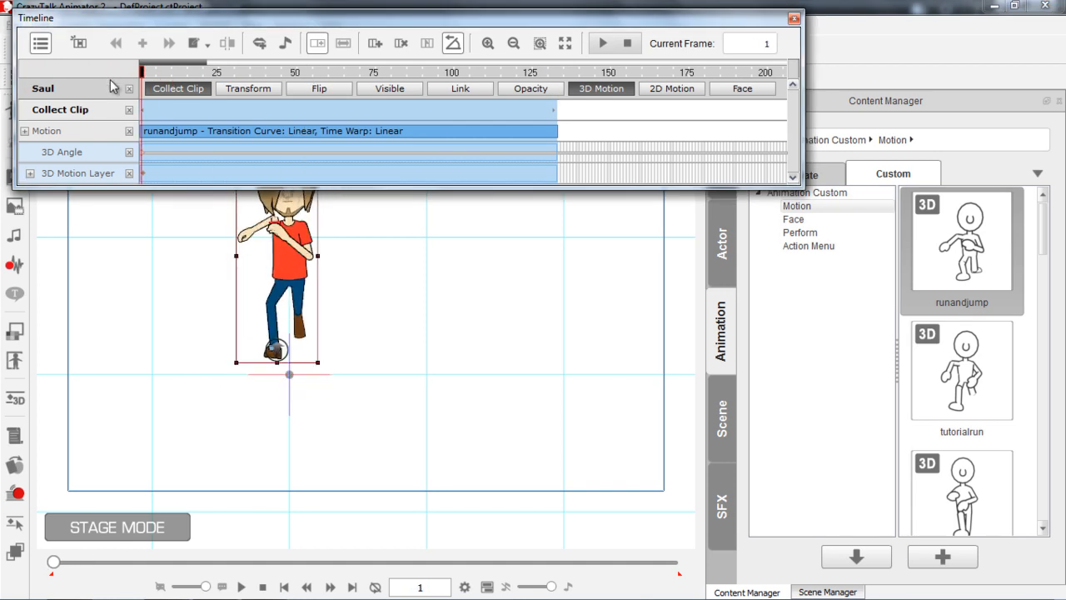
{"action": "left_click", "coordinate": [287, 244]}
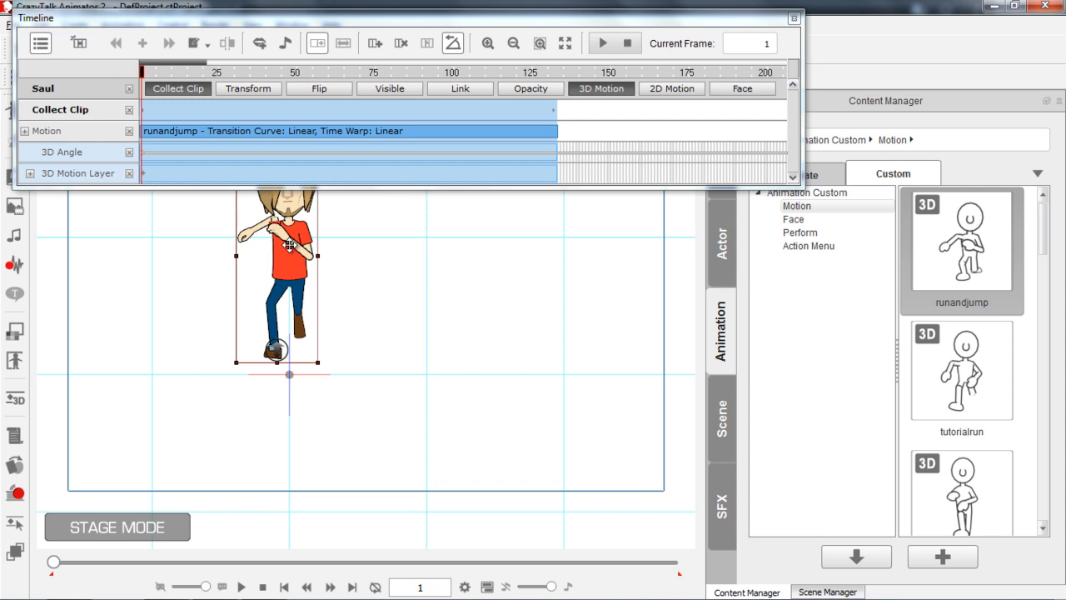
{"action": "key", "text": "Right"}
{"action": "key", "text": "Right"}
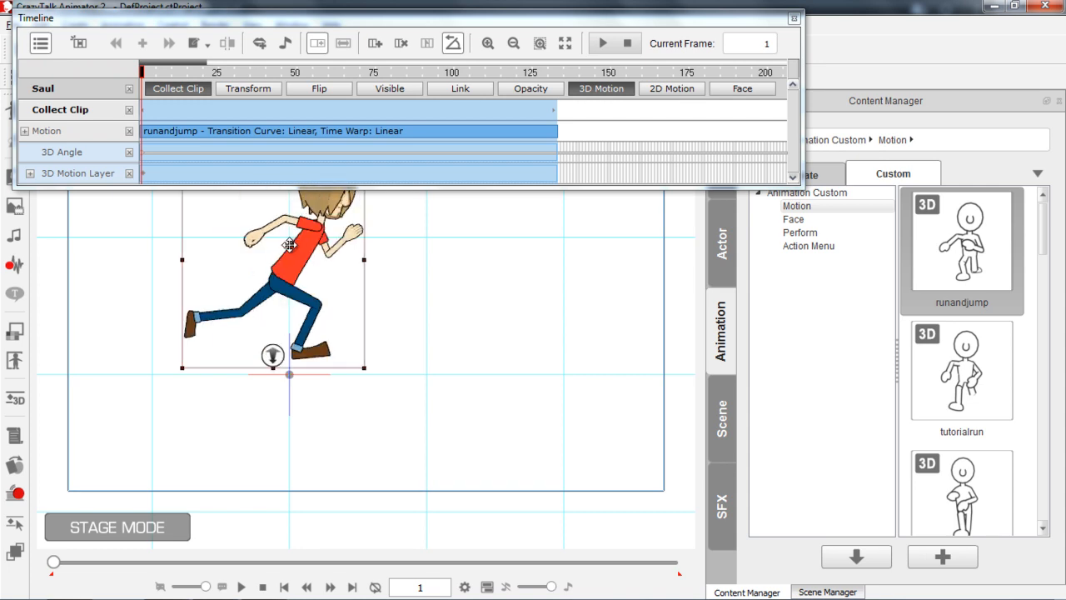
Step: Bring Saul fully into view on the stage and play the runandjump motion from the start of the timeline
{"action": "left_click_drag", "start_coordinate": [454, 315], "coordinate": [430, 421]}
{"action": "left_click_drag", "start_coordinate": [185, 76], "coordinate": [118, 77]}
{"action": "key", "text": "space"}
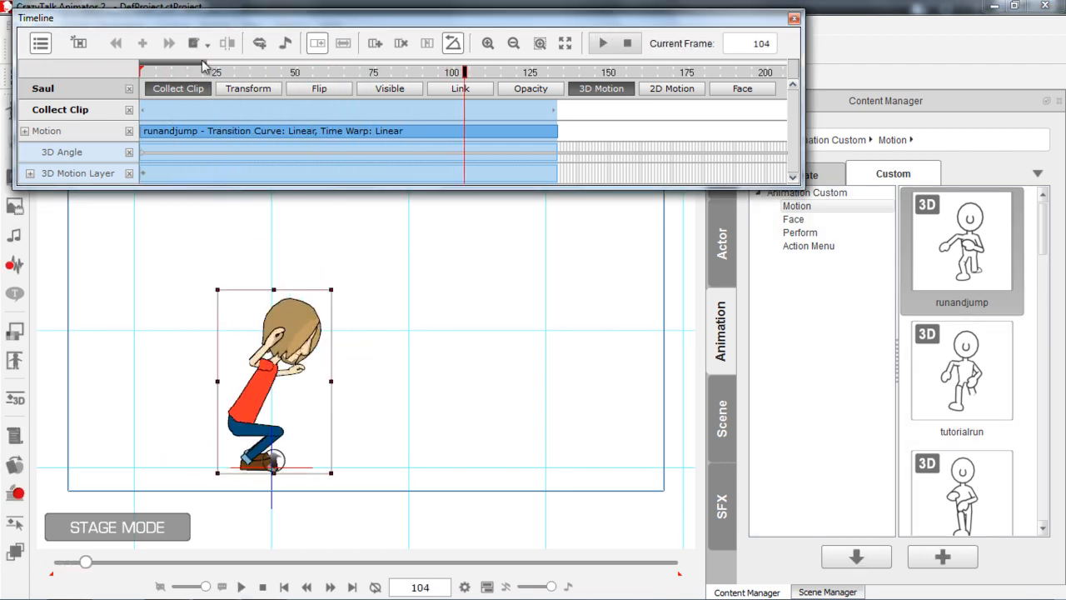
Step: Set a 3D motion key at frame 71 on Saul's 3D Motion Layer and open the 3D Motion Key Editor
{"action": "left_click_drag", "start_coordinate": [393, 73], "coordinate": [363, 79]}
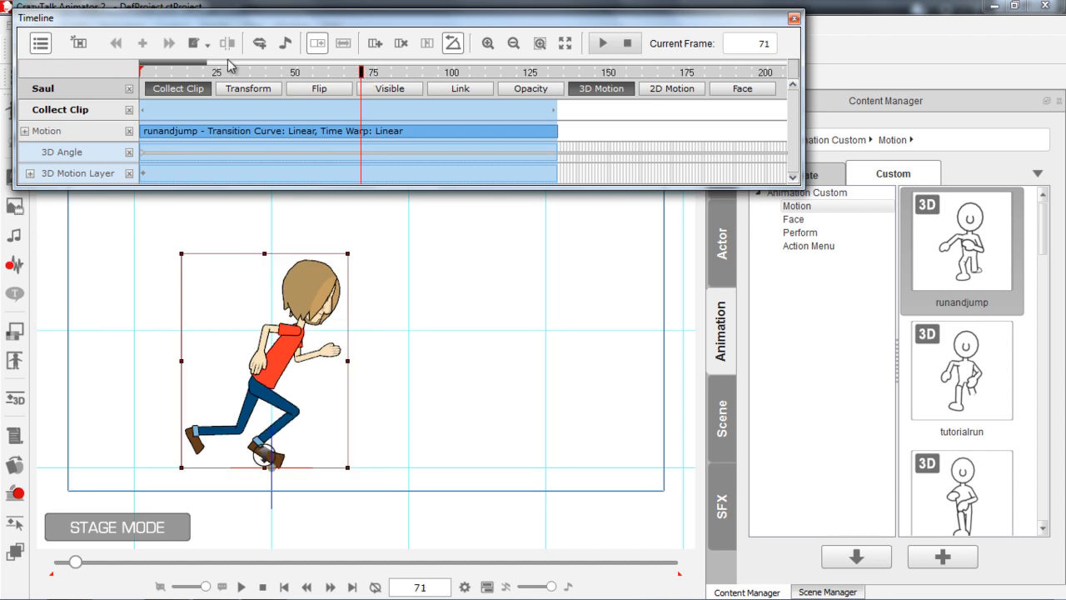
{"action": "left_click_drag", "start_coordinate": [201, 65], "coordinate": [172, 66]}
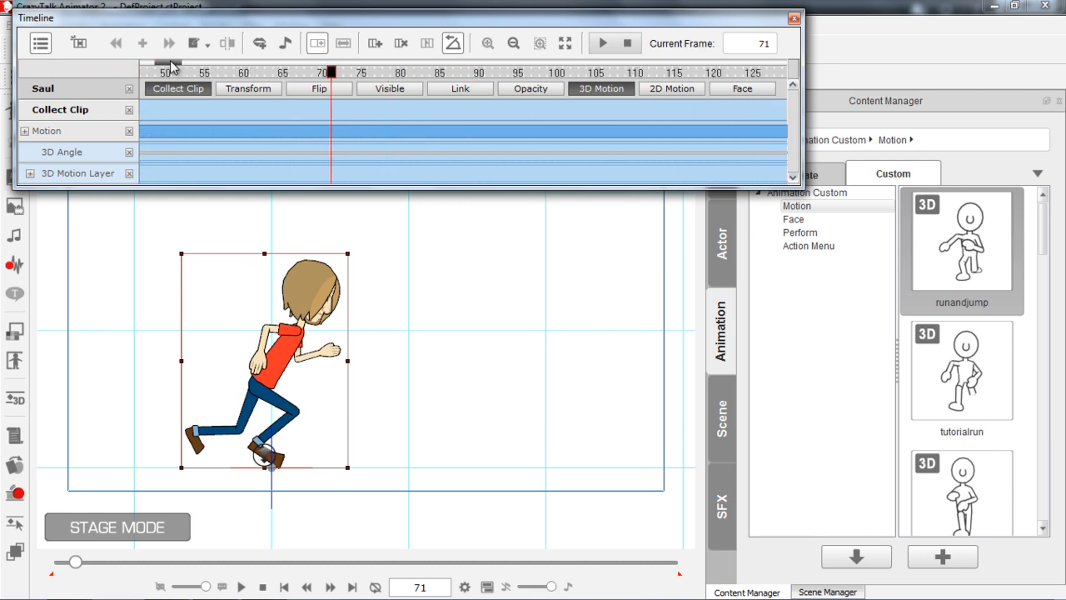
{"action": "left_click_drag", "start_coordinate": [332, 75], "coordinate": [331, 74]}
{"action": "double_click", "coordinate": [331, 175]}
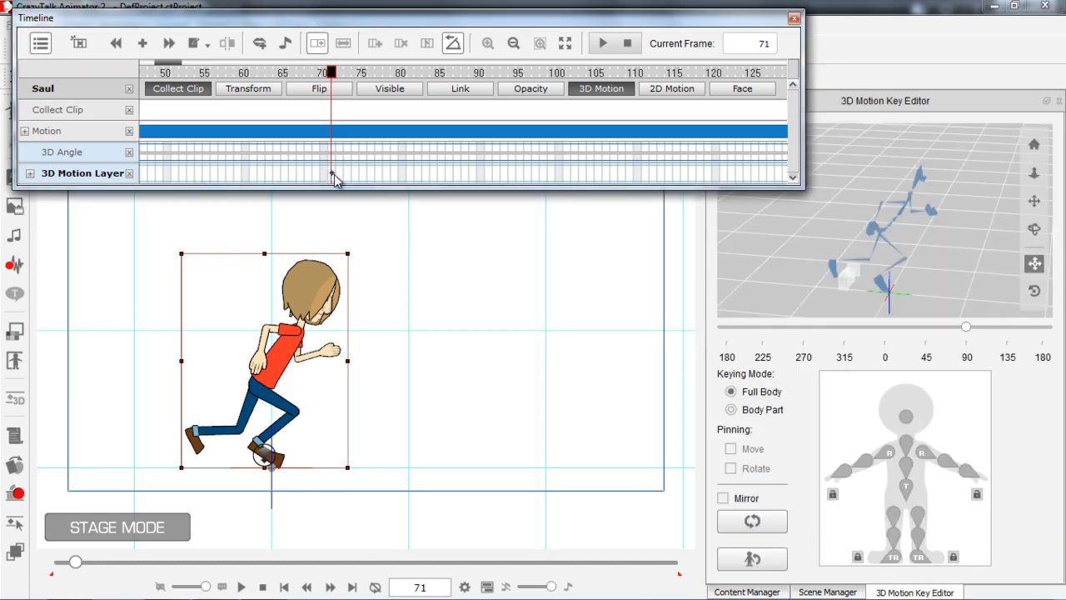
Step: At frame 73, rotate the lower part of Saul's trailing leg backward so the foot lifts off the ground
{"action": "mouse_move", "coordinate": [335, 73]}
{"action": "left_mouse_down"}
{"action": "mouse_move", "coordinate": [354, 78]}
{"action": "mouse_move", "coordinate": [347, 88]}
{"action": "left_mouse_up"}
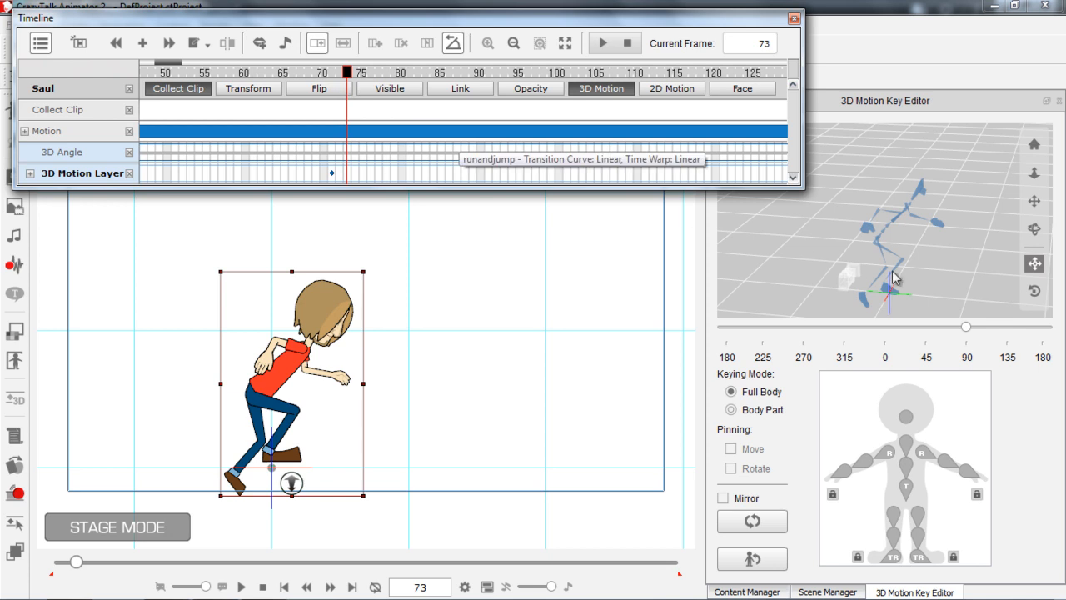
{"action": "left_click_drag", "start_coordinate": [938, 273], "coordinate": [893, 283]}
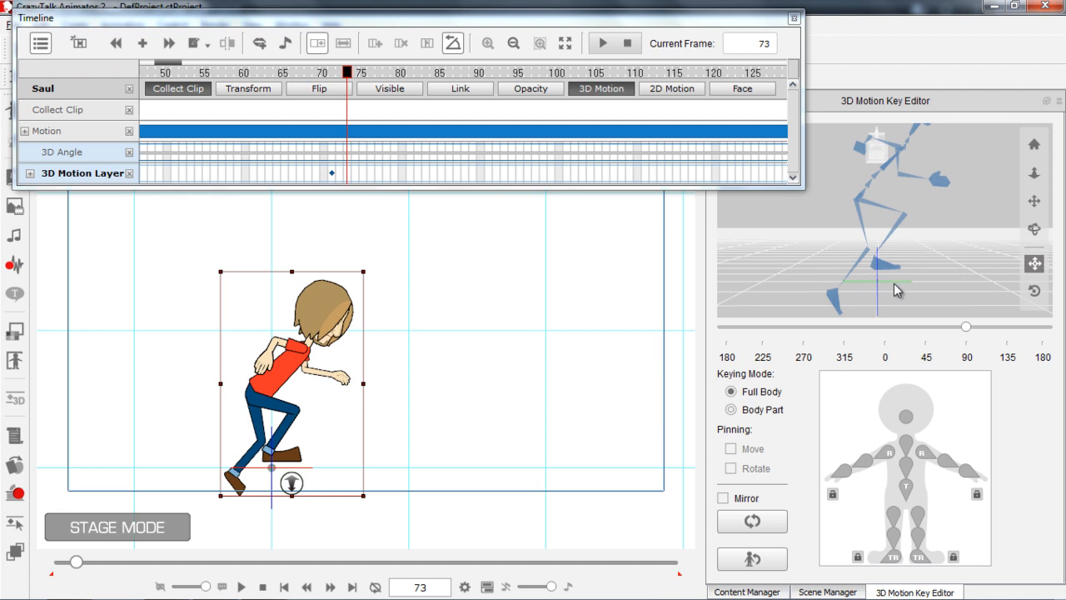
{"action": "left_click", "coordinate": [920, 536]}
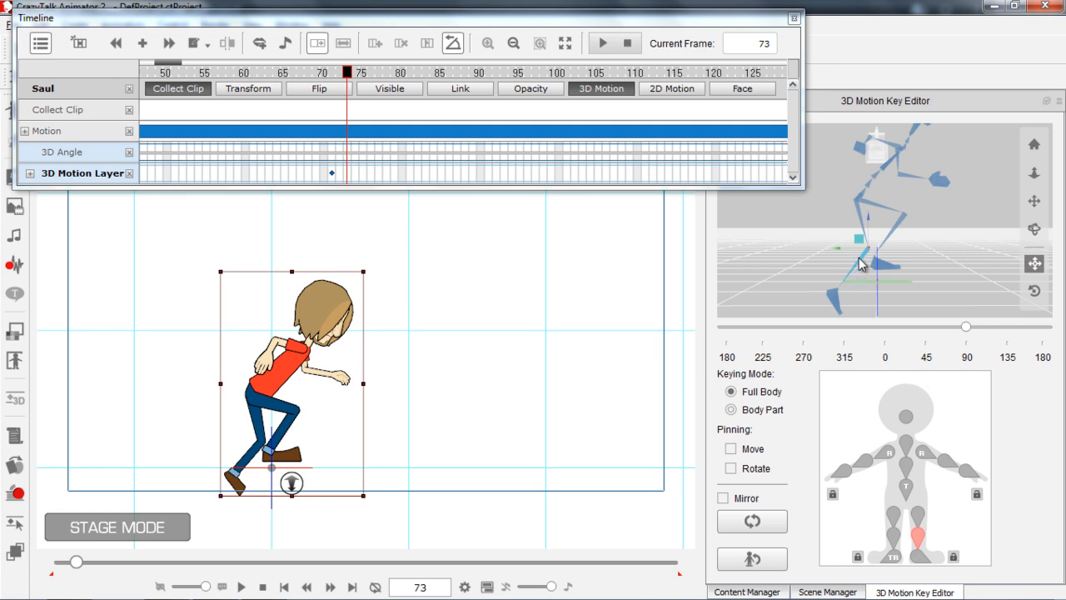
{"action": "left_click", "coordinate": [1034, 291]}
{"action": "left_click_drag", "start_coordinate": [864, 223], "coordinate": [910, 218]}
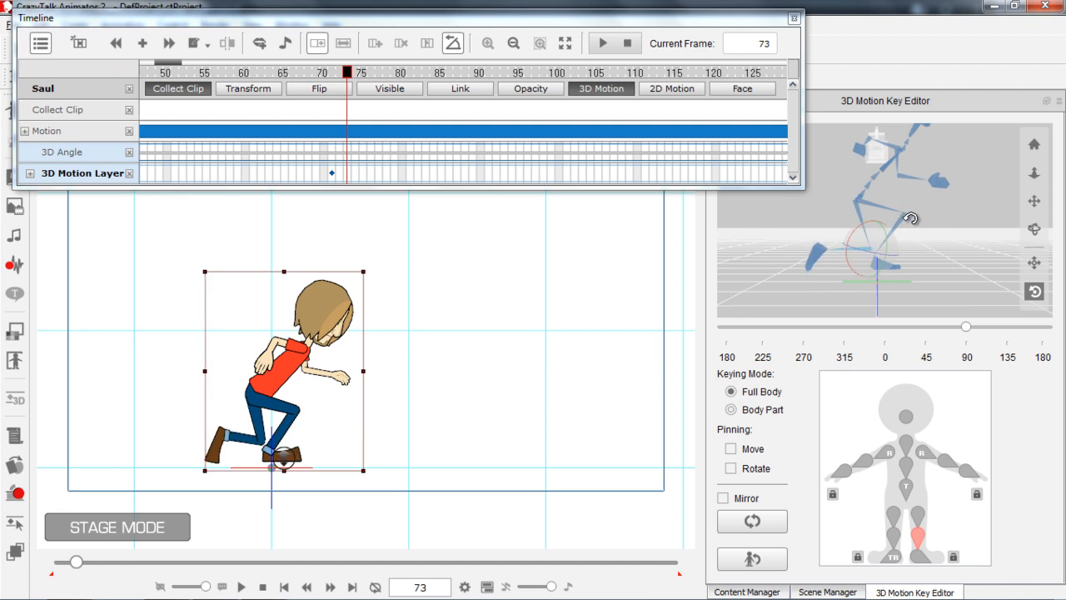
Step: At frame 79, reset the pose to the original motion clip data
{"action": "left_click", "coordinate": [330, 74]}
{"action": "left_click_drag", "start_coordinate": [333, 72], "coordinate": [395, 88]}
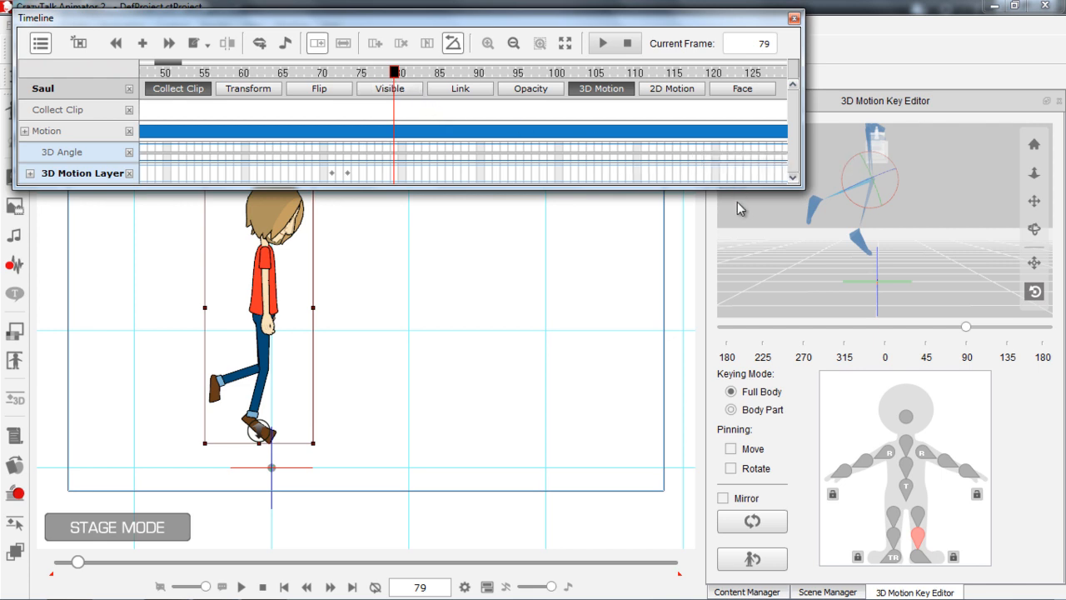
{"action": "left_click", "coordinate": [758, 517]}
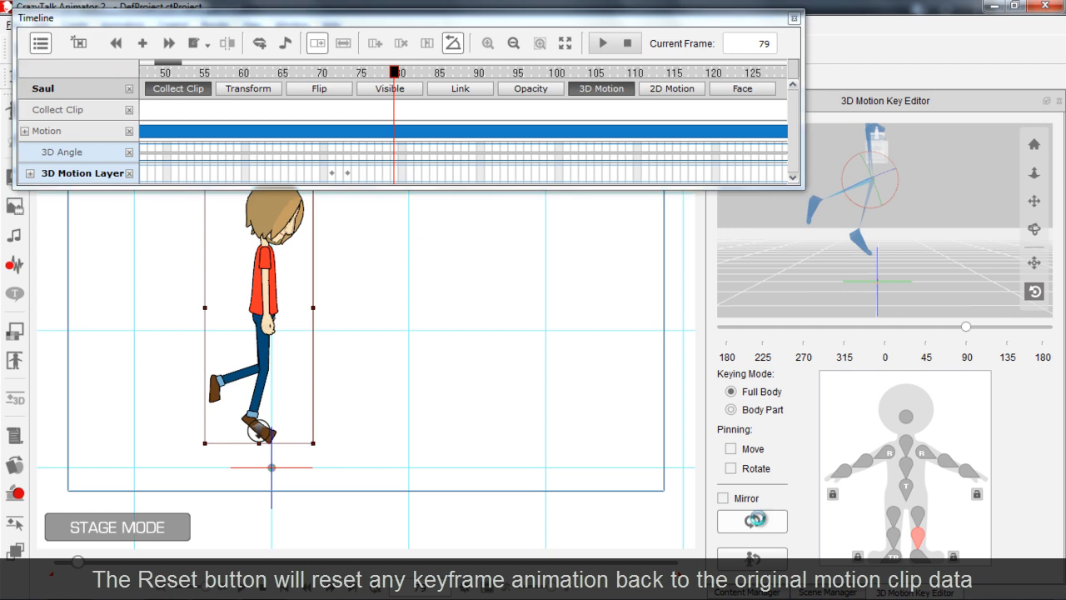
Step: Play the transition from the run into the jump several times to check the corrected leg
{"action": "left_click_drag", "start_coordinate": [348, 74], "coordinate": [263, 79]}
{"action": "key", "text": "space"}
{"action": "key", "text": "space"}
{"action": "key", "text": "space"}
{"action": "key", "text": "space"}
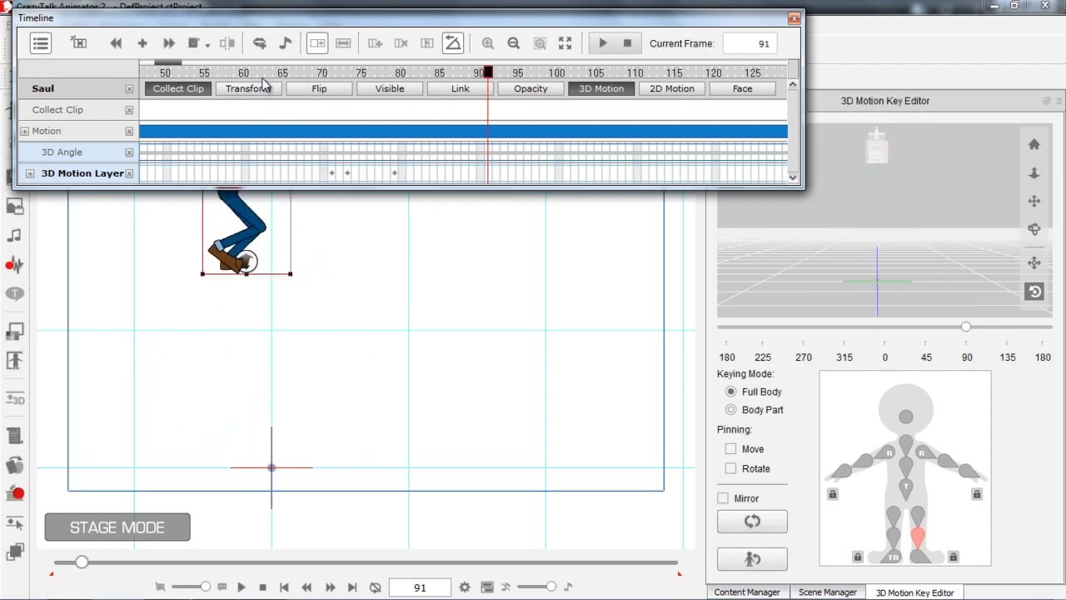
{"action": "left_click_drag", "start_coordinate": [337, 81], "coordinate": [204, 79]}
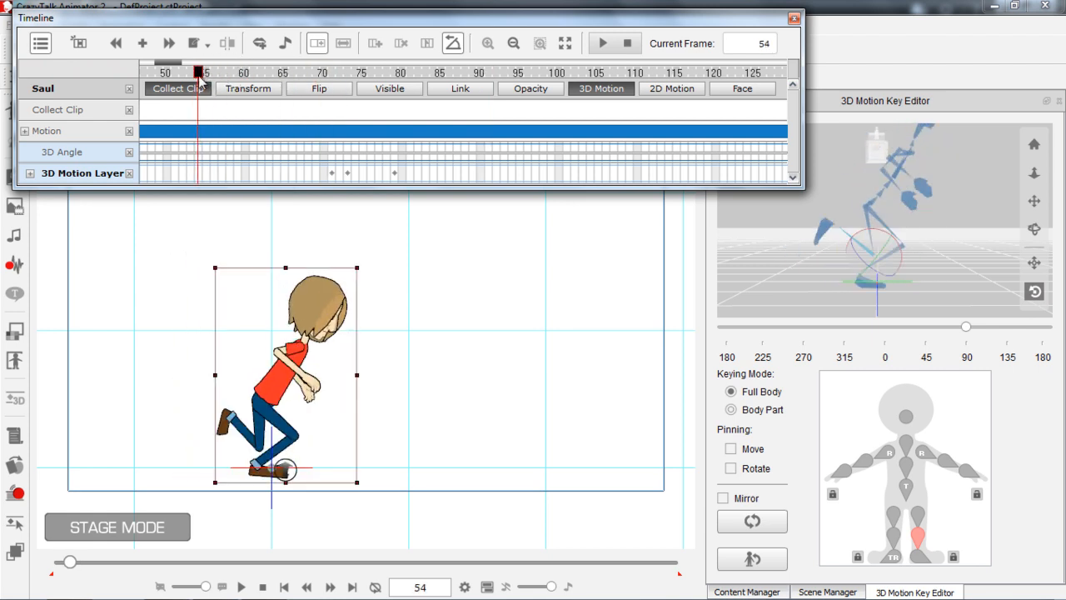
{"action": "key", "text": "space"}
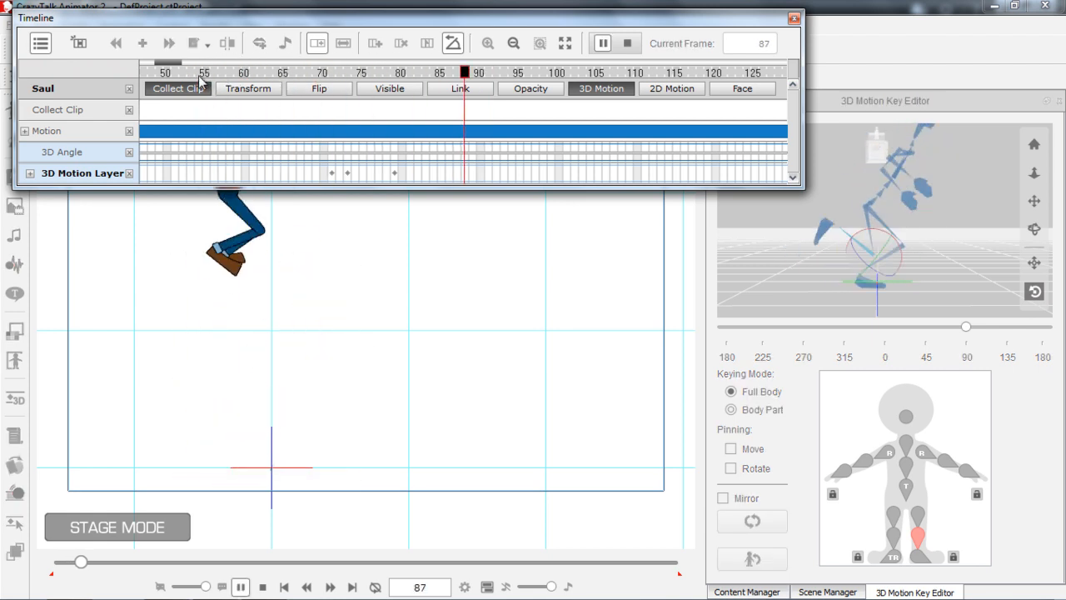
{"action": "key", "text": "space"}
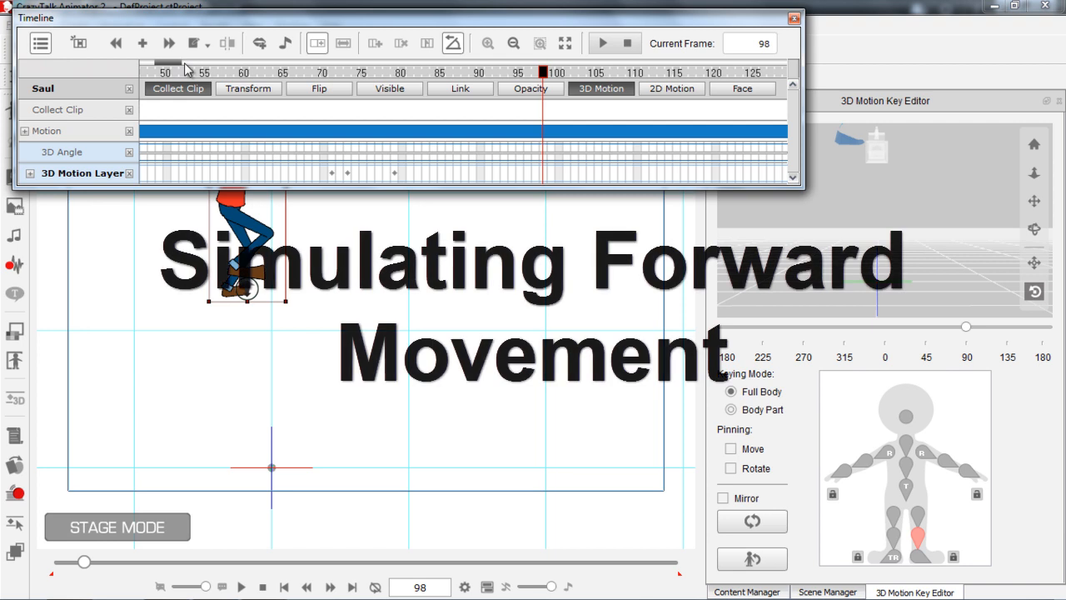
Step: At frame 79, rotate Saul's hip to lean the body forward, and rotate the shoulders with Mirror enabled
{"action": "left_click_drag", "start_coordinate": [357, 75], "coordinate": [396, 87]}
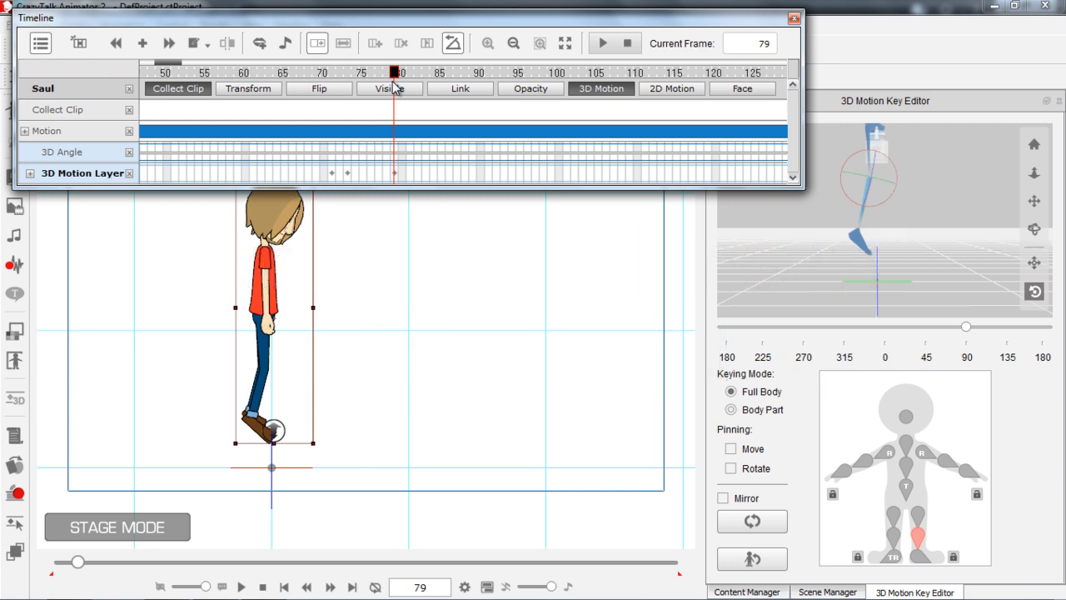
{"action": "mouse_move", "coordinate": [400, 88]}
{"action": "left_mouse_down"}
{"action": "mouse_move", "coordinate": [428, 88]}
{"action": "mouse_move", "coordinate": [413, 90]}
{"action": "left_mouse_up"}
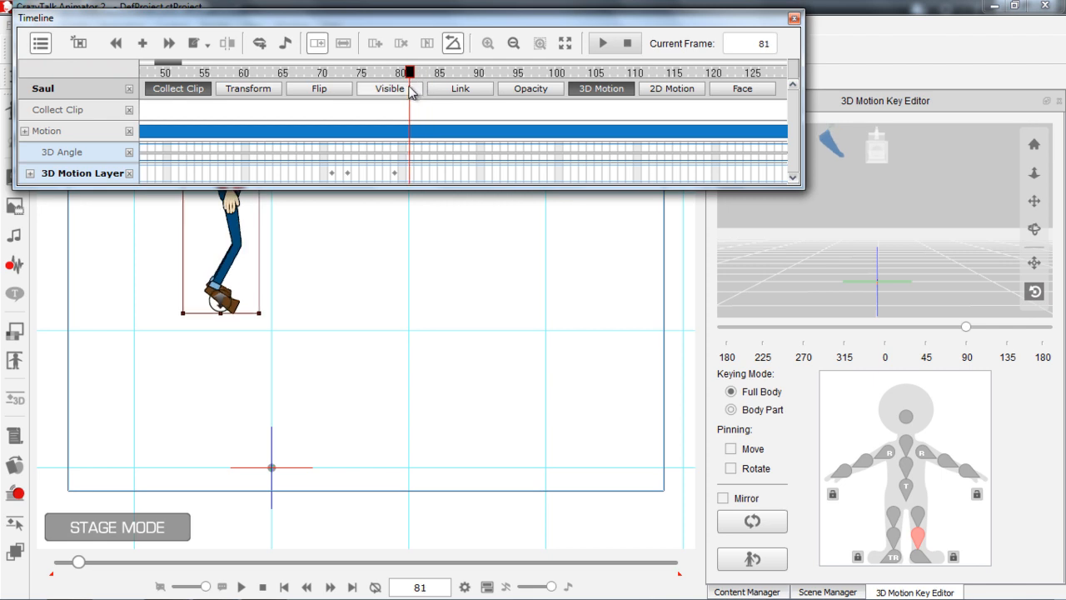
{"action": "left_click_drag", "start_coordinate": [400, 81], "coordinate": [394, 78]}
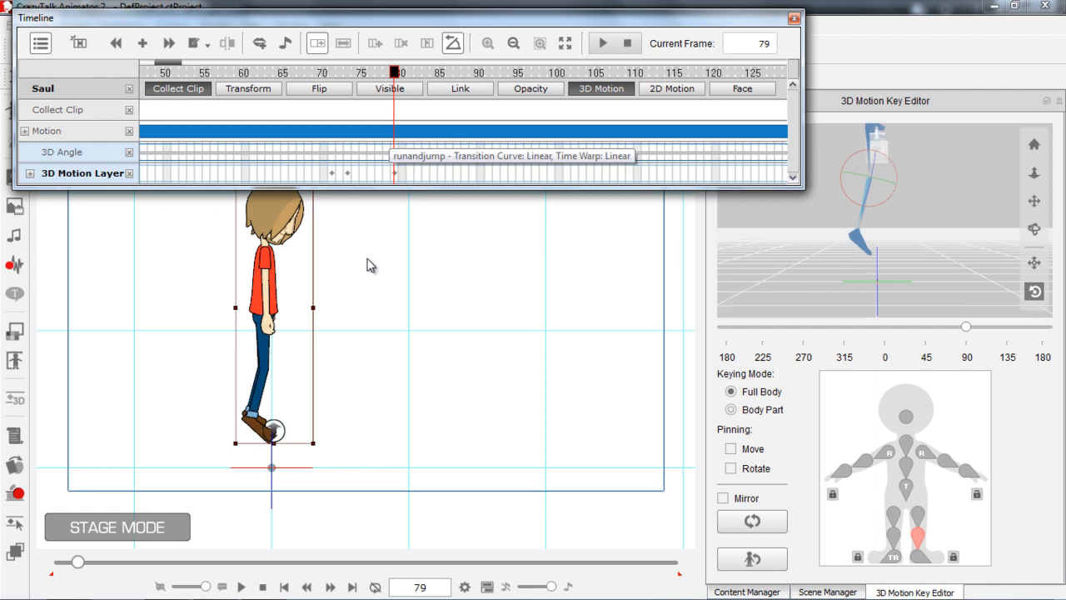
{"action": "left_click", "coordinate": [910, 498]}
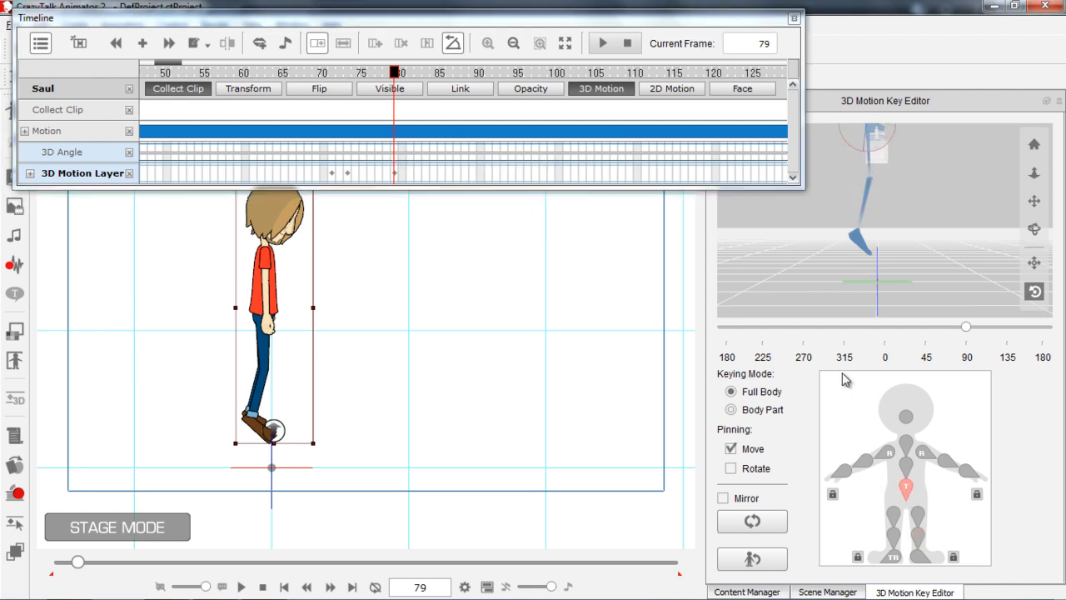
{"action": "left_click_drag", "start_coordinate": [902, 202], "coordinate": [891, 258]}
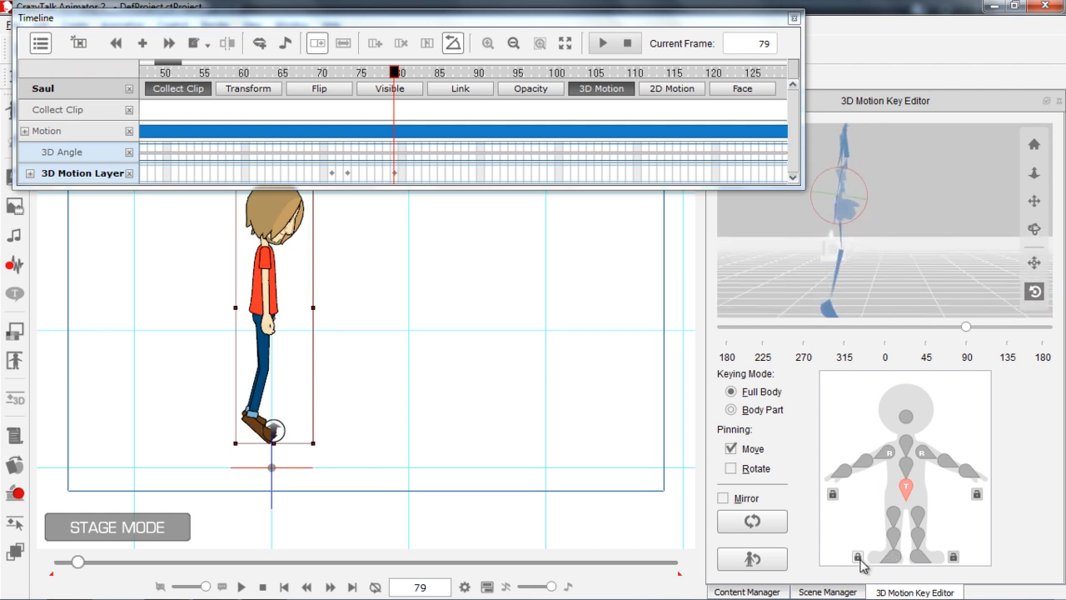
{"action": "left_click_drag", "start_coordinate": [856, 173], "coordinate": [868, 177]}
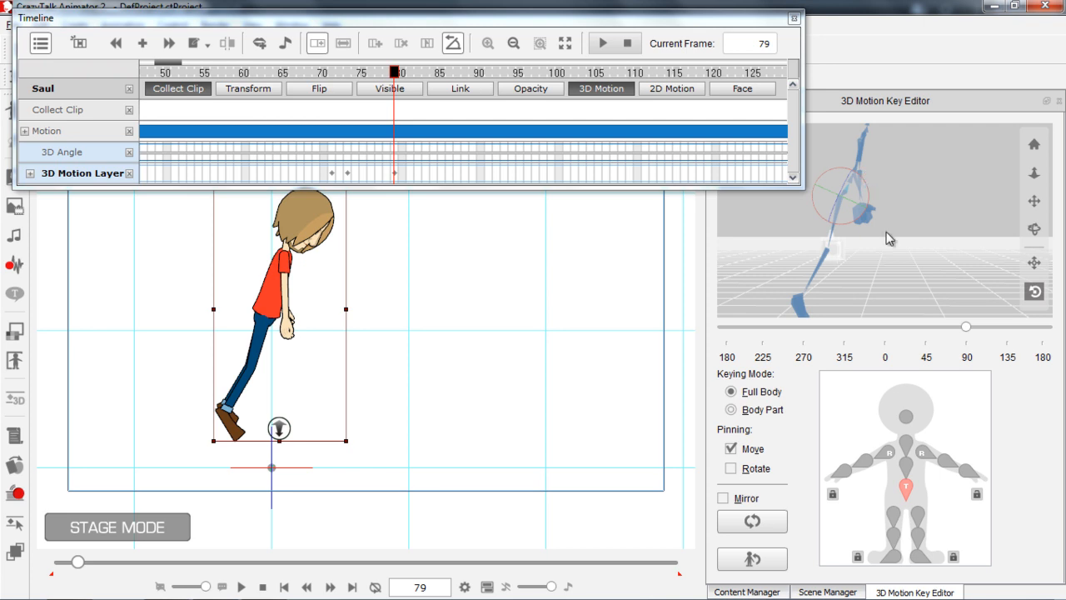
{"action": "left_click", "coordinate": [923, 453]}
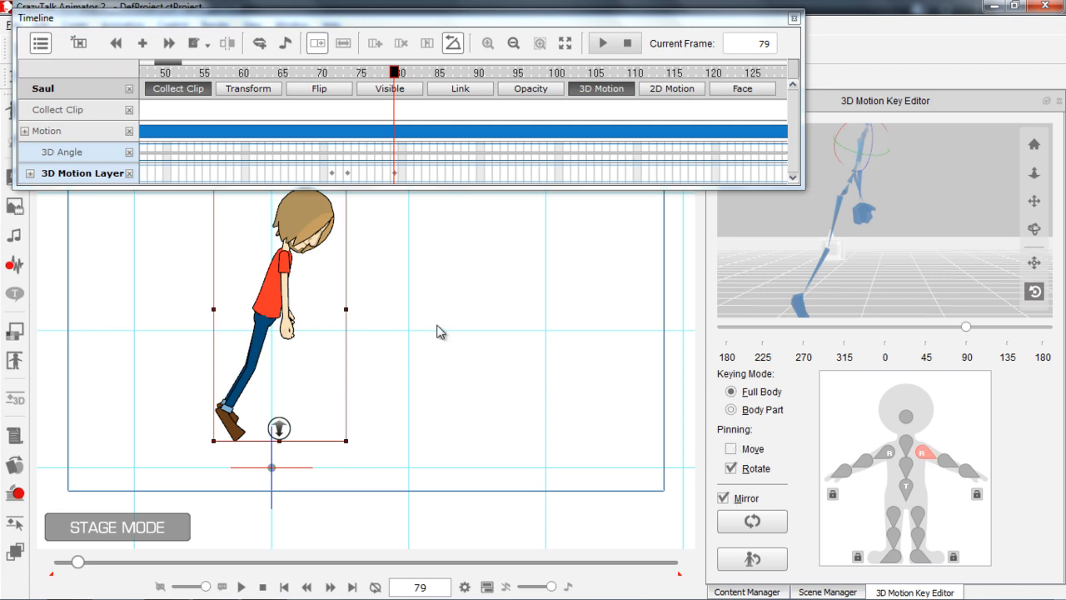
{"action": "mouse_move", "coordinate": [838, 131]}
{"action": "left_mouse_down"}
{"action": "mouse_move", "coordinate": [827, 136]}
{"action": "mouse_move", "coordinate": [851, 123]}
{"action": "left_mouse_up"}
Step: At frame 88, reset Saul's pose to the original motion clip data
{"action": "left_click_drag", "start_coordinate": [344, 77], "coordinate": [442, 74]}
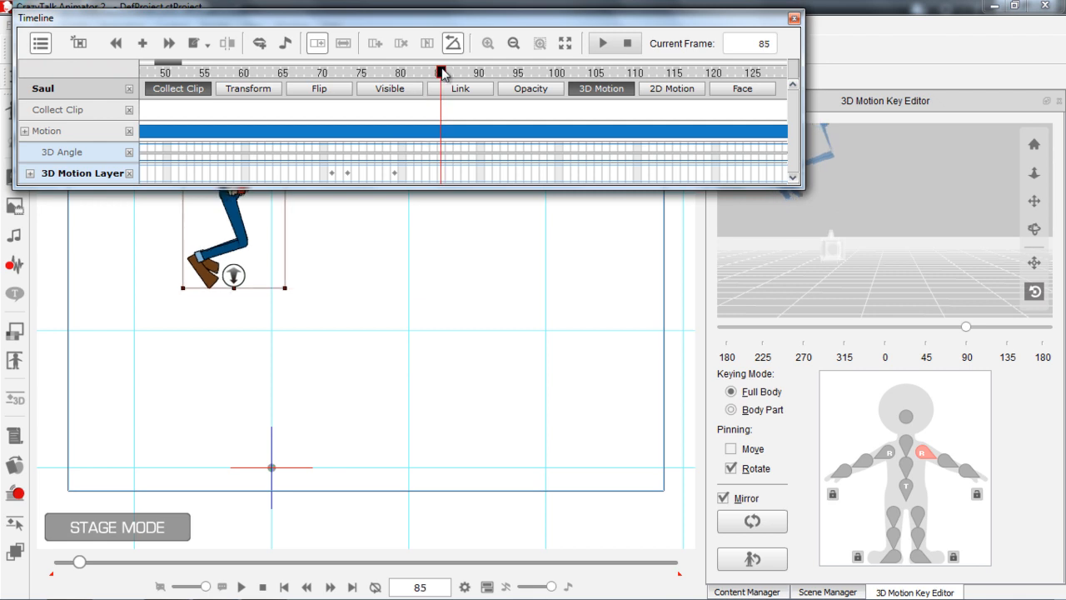
{"action": "left_click_drag", "start_coordinate": [357, 225], "coordinate": [318, 380]}
{"action": "left_click_drag", "start_coordinate": [414, 75], "coordinate": [467, 76]}
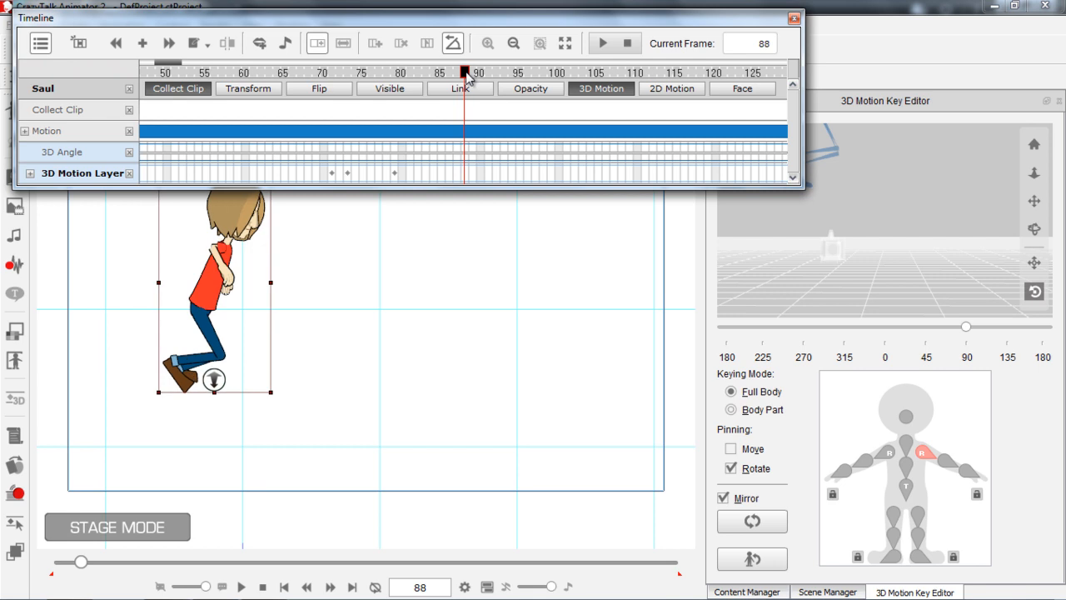
{"action": "left_click", "coordinate": [752, 521]}
Step: At frame 96, rotate Saul's hip so the body leans backward with the feet reaching forward
{"action": "left_click_drag", "start_coordinate": [414, 72], "coordinate": [531, 82]}
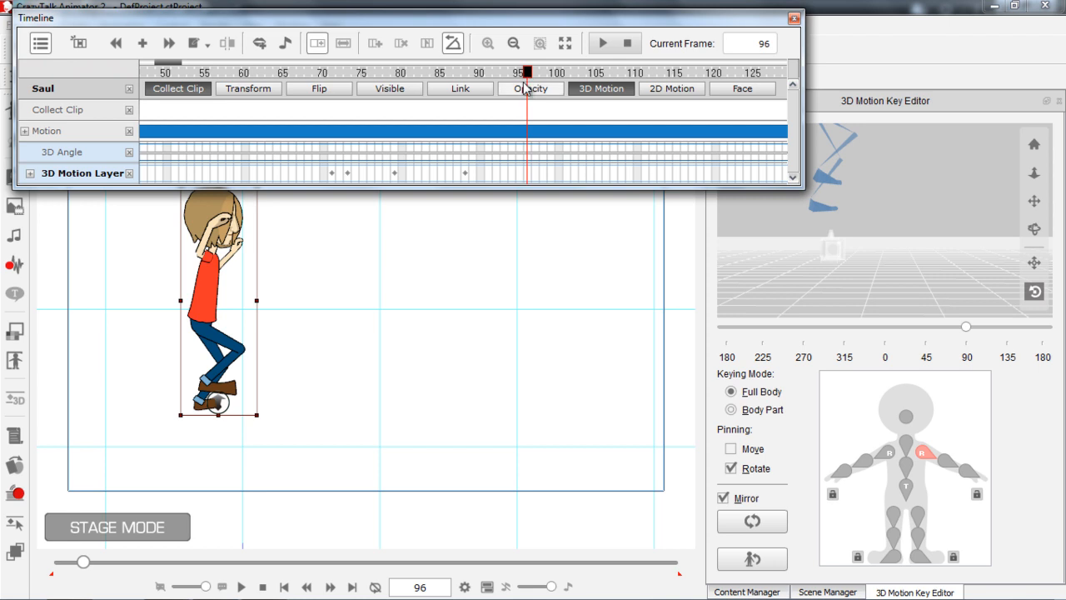
{"action": "left_click", "coordinate": [907, 493]}
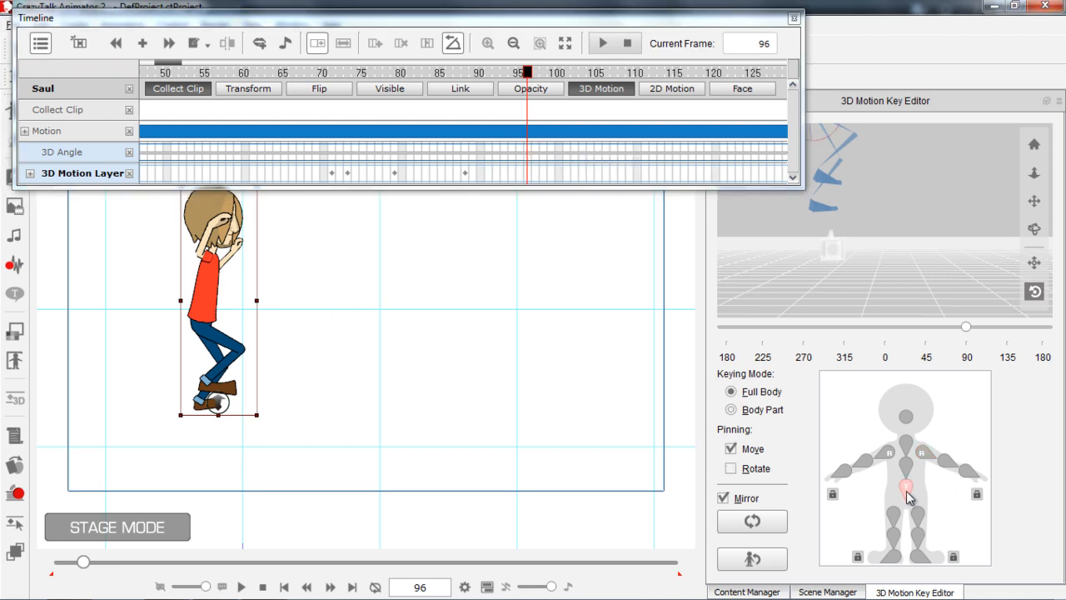
{"action": "left_click_drag", "start_coordinate": [832, 219], "coordinate": [910, 287]}
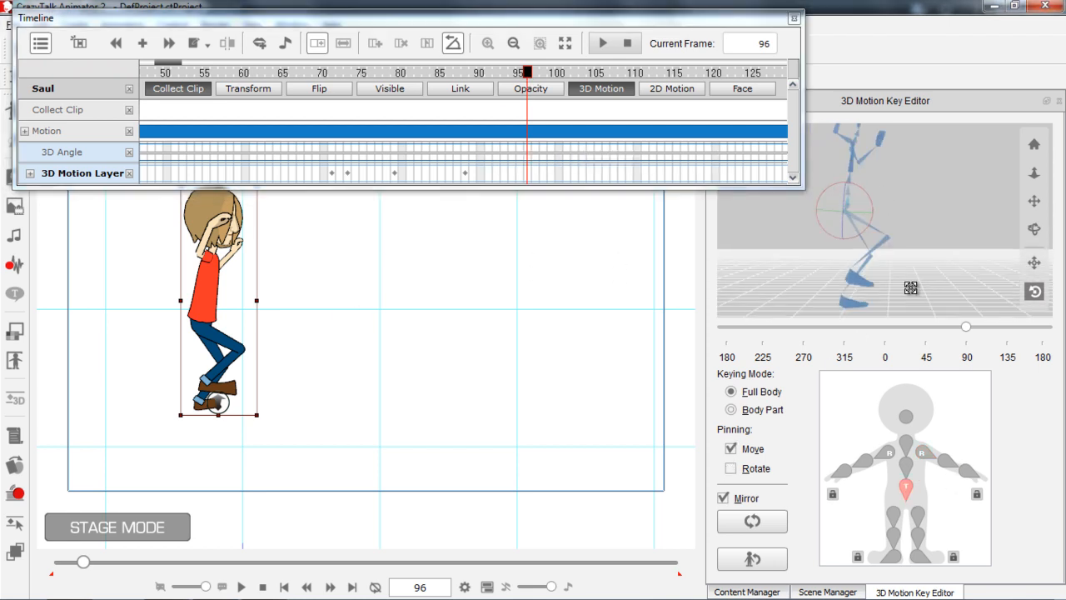
{"action": "left_click_drag", "start_coordinate": [889, 200], "coordinate": [866, 210]}
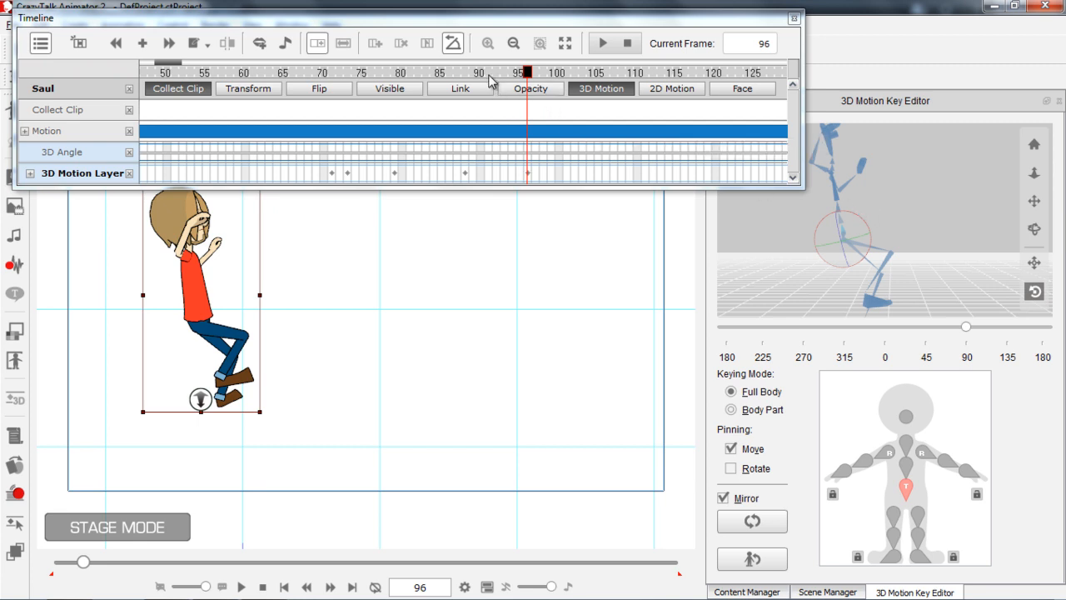
Step: At frame 107, reset Saul's landing crouch to the original motion clip data
{"action": "left_click_drag", "start_coordinate": [492, 75], "coordinate": [600, 109]}
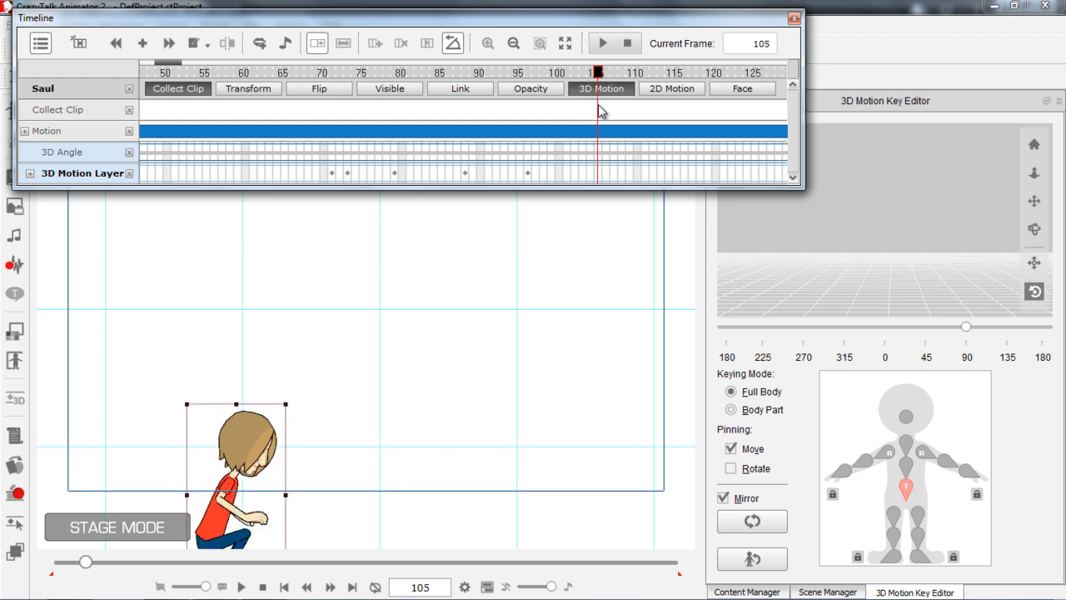
{"action": "left_click_drag", "start_coordinate": [495, 433], "coordinate": [589, 267]}
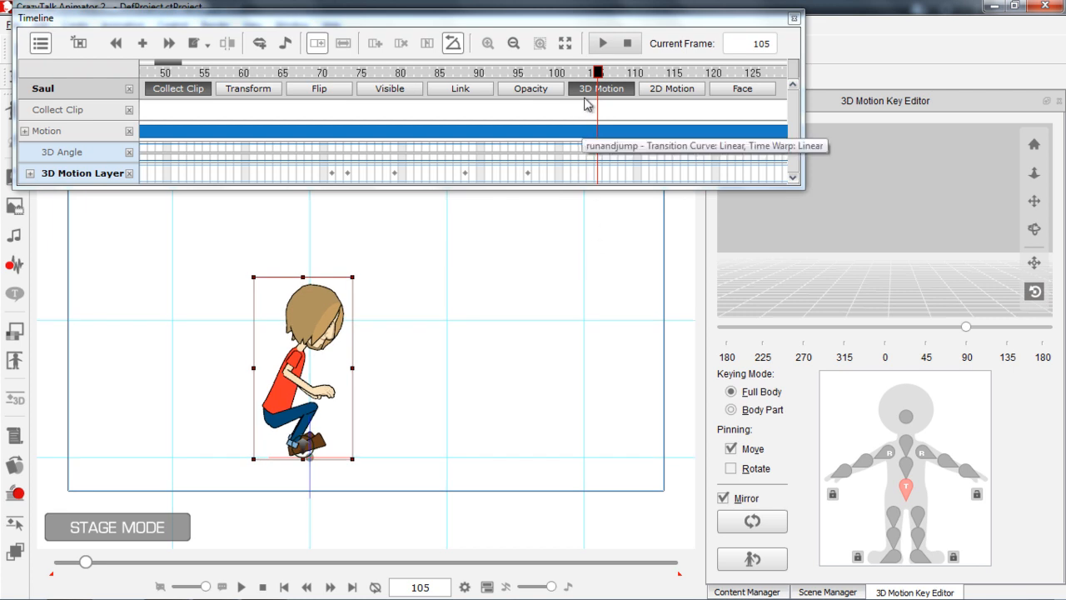
{"action": "left_click_drag", "start_coordinate": [588, 107], "coordinate": [618, 80]}
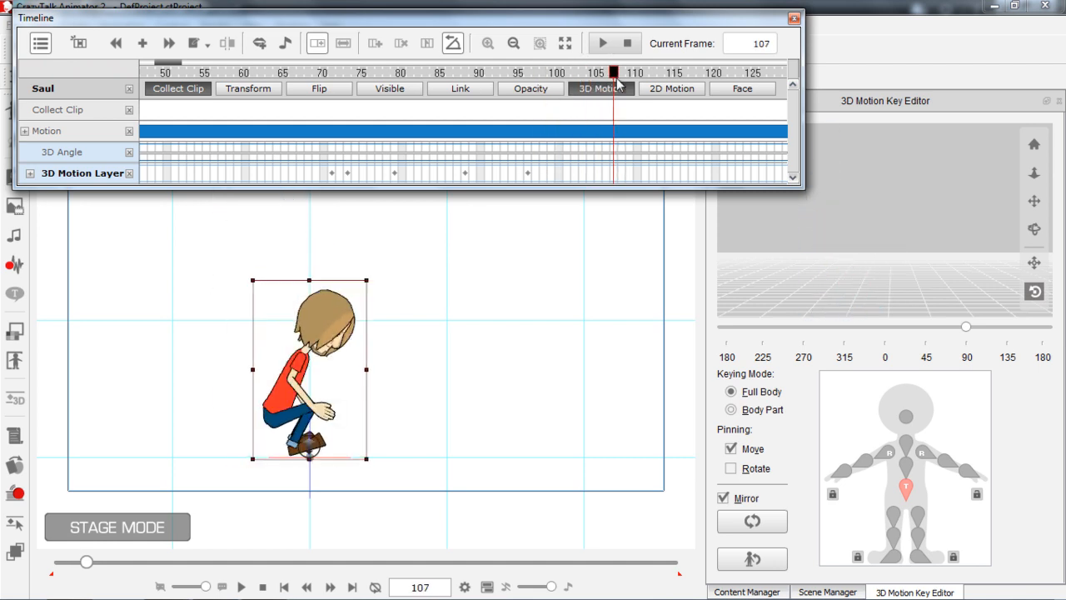
{"action": "left_click", "coordinate": [765, 526]}
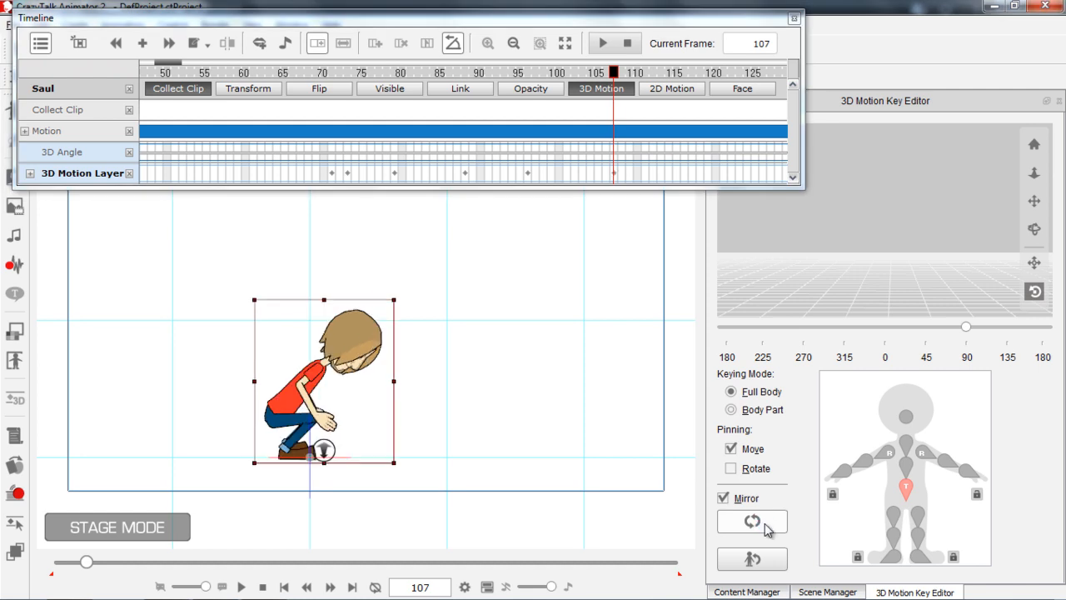
Step: Play the jump from frame 68 and move the frame 107 key on the 3D Motion Layer to frame 110
{"action": "mouse_move", "coordinate": [524, 79]}
{"action": "left_mouse_down"}
{"action": "mouse_move", "coordinate": [506, 77]}
{"action": "mouse_move", "coordinate": [565, 75]}
{"action": "mouse_move", "coordinate": [534, 81]}
{"action": "left_mouse_up"}
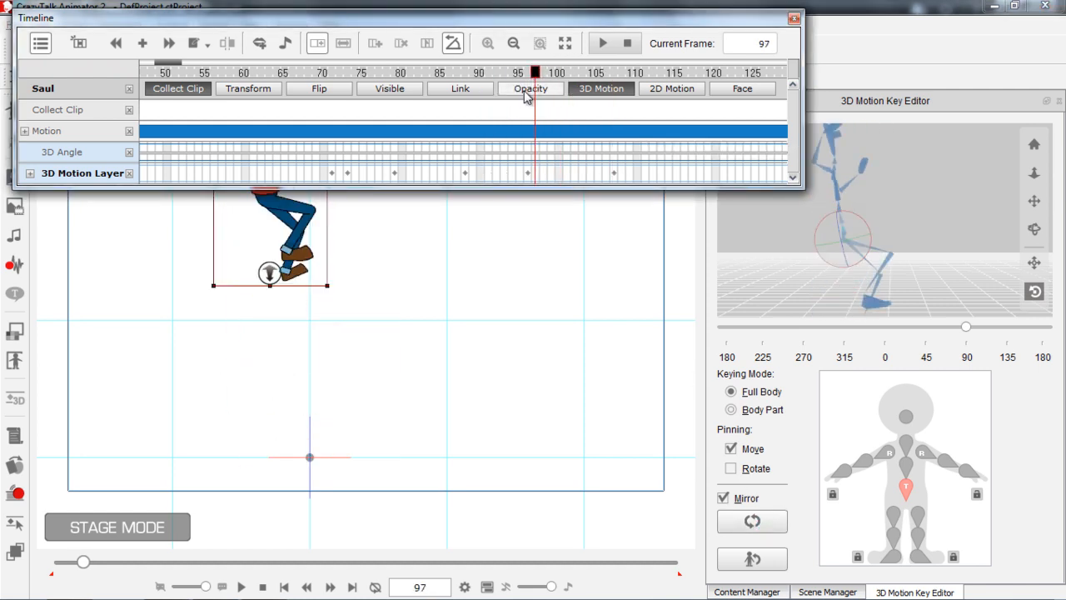
{"action": "scroll", "coordinate": [470, 325], "scroll_direction": "down", "scroll_amount": 2}
{"action": "left_click_drag", "start_coordinate": [470, 325], "coordinate": [437, 416]}
{"action": "left_click_drag", "start_coordinate": [516, 80], "coordinate": [311, 91]}
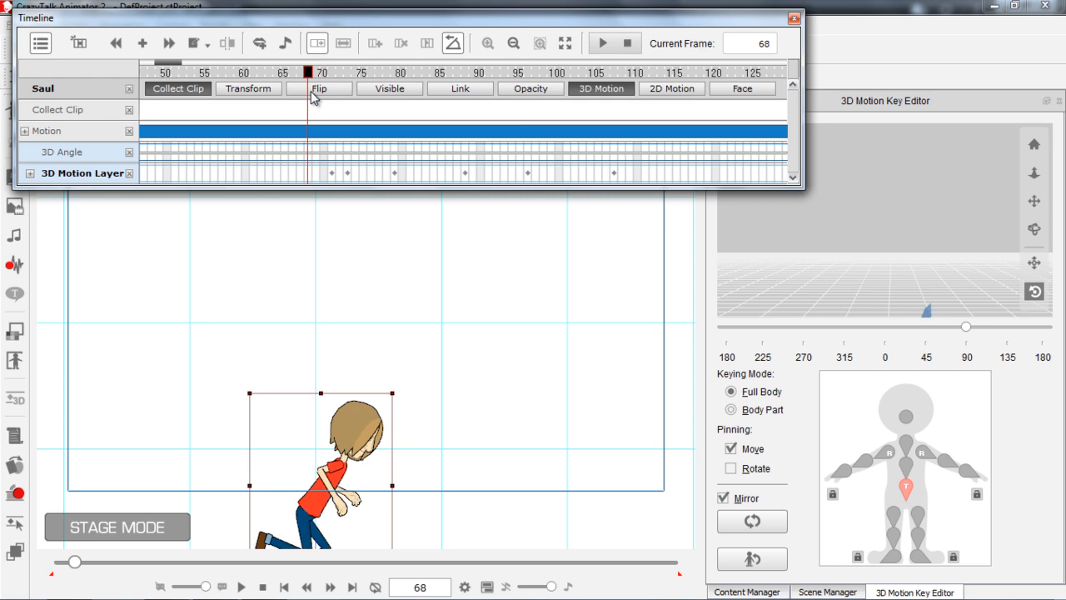
{"action": "key", "text": "space"}
{"action": "key", "text": "space"}
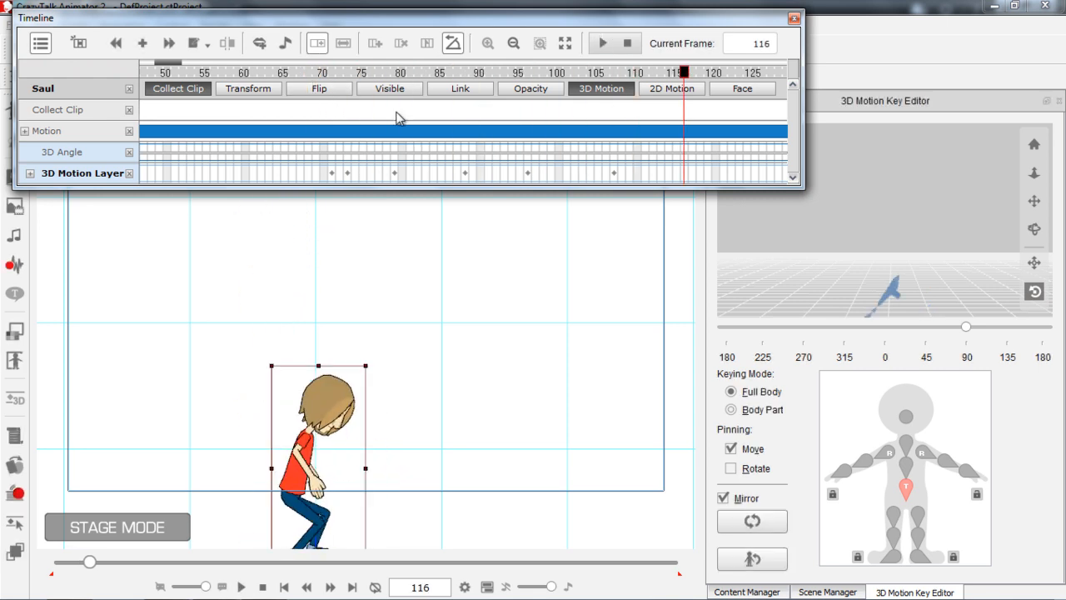
{"action": "left_click_drag", "start_coordinate": [614, 173], "coordinate": [629, 173]}
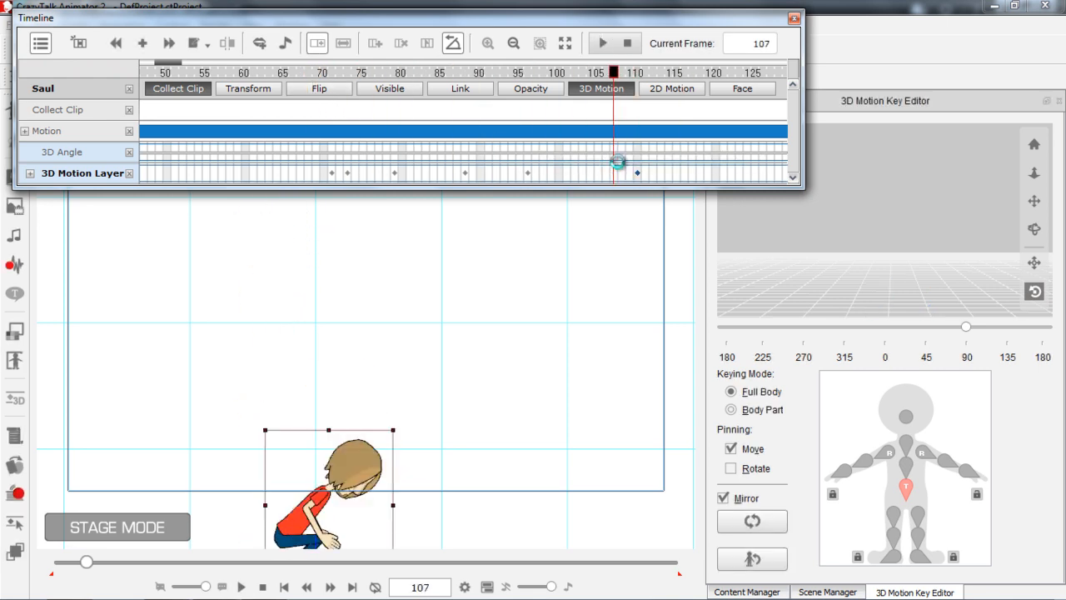
Step: Preview the landing, then copy the frame 96 key on the 3D Motion Layer and paste it at frame 102
{"action": "left_click_drag", "start_coordinate": [523, 75], "coordinate": [503, 75]}
{"action": "key", "text": "space"}
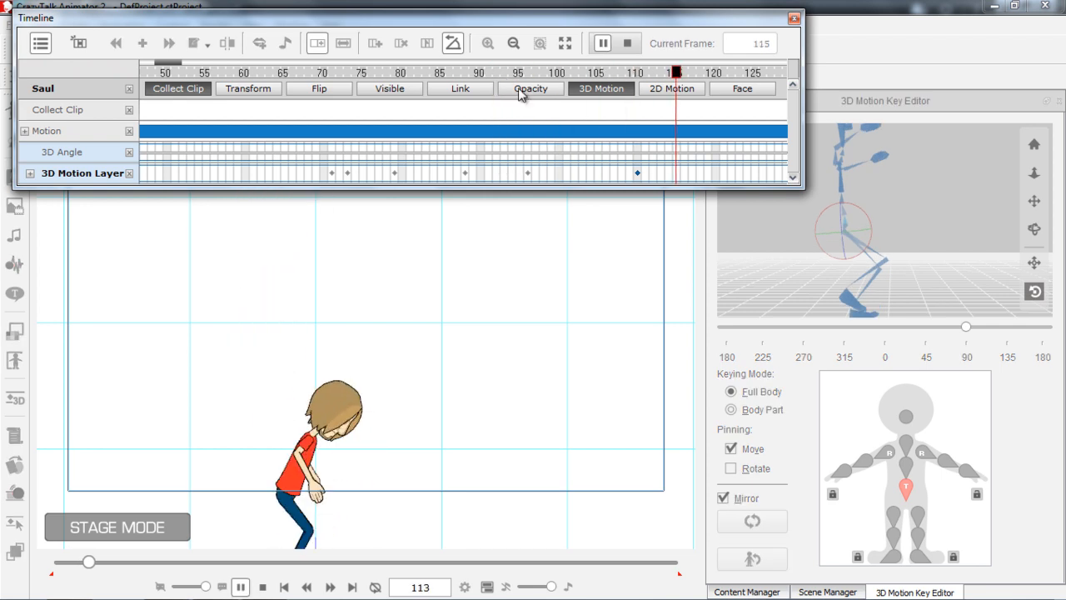
{"action": "key", "text": "space"}
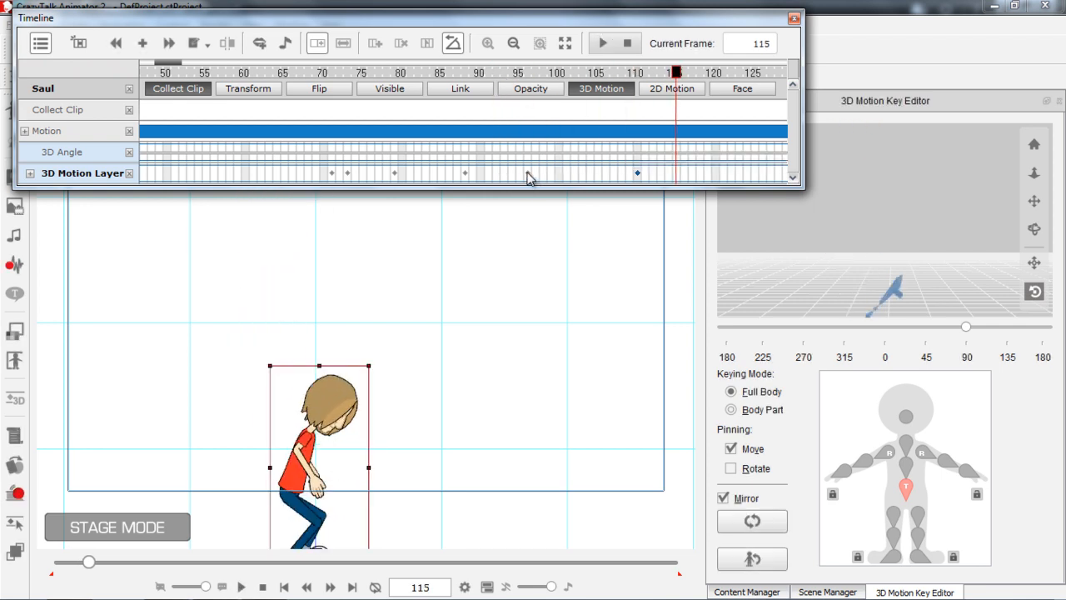
{"action": "left_click", "coordinate": [527, 175]}
{"action": "right_click", "coordinate": [527, 175]}
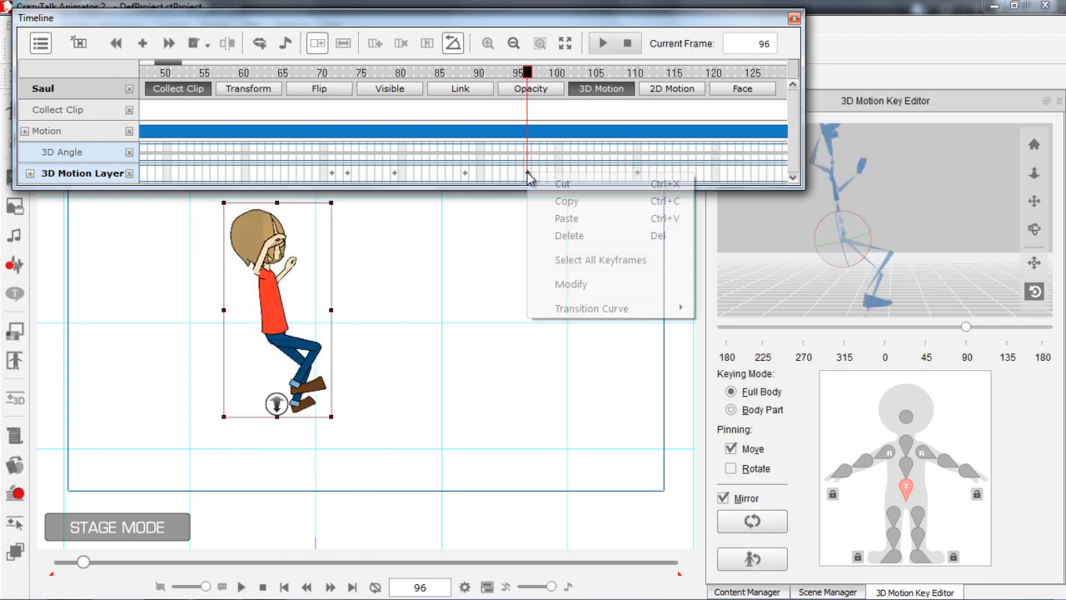
{"action": "left_click", "coordinate": [571, 206]}
{"action": "left_click", "coordinate": [589, 175]}
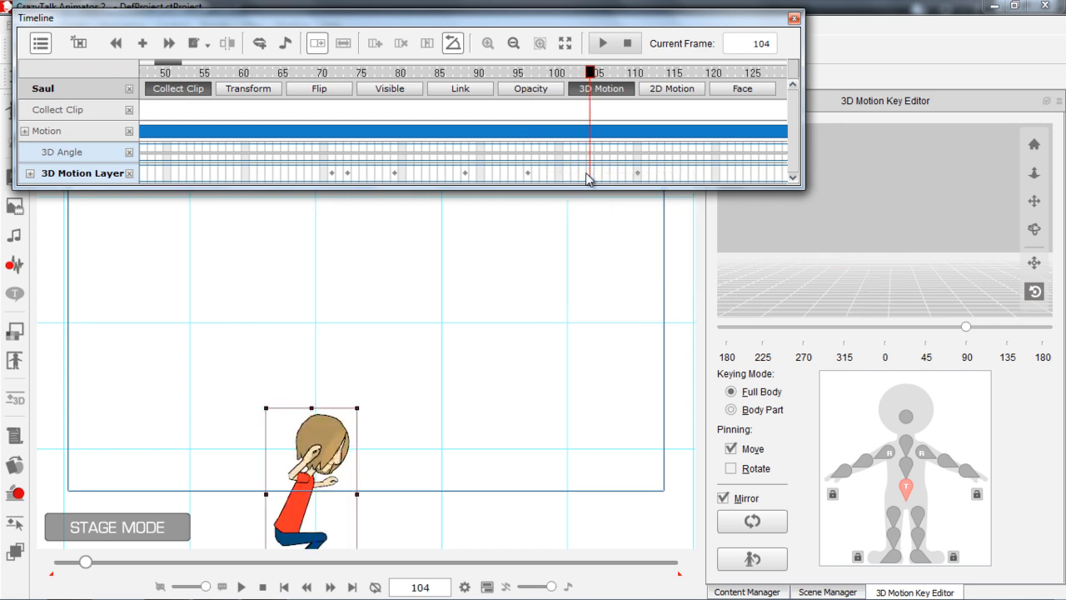
{"action": "left_click_drag", "start_coordinate": [583, 177], "coordinate": [571, 178]}
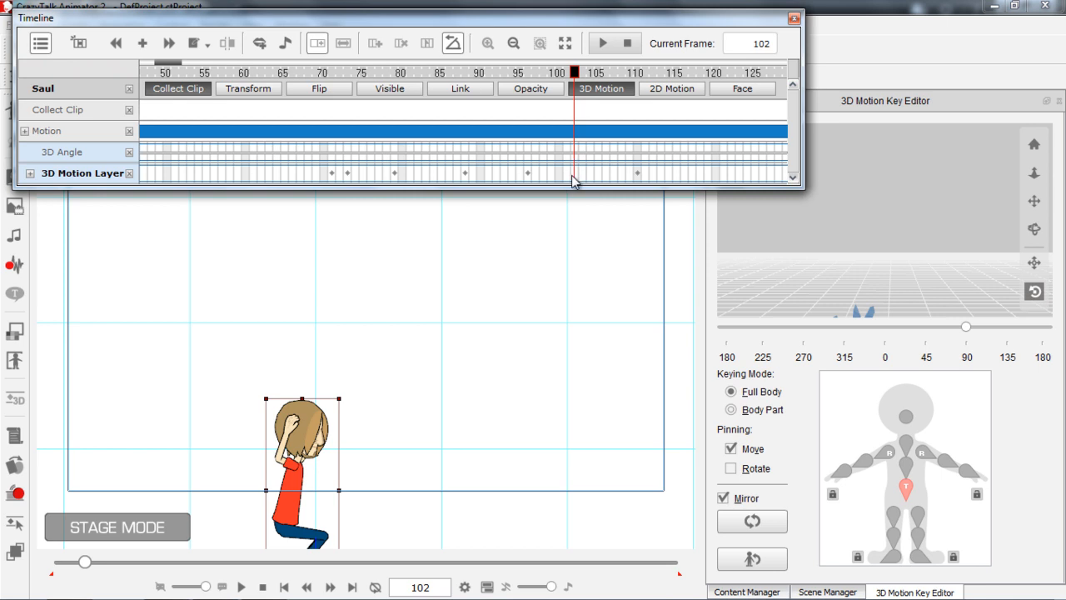
{"action": "right_click", "coordinate": [574, 178]}
{"action": "left_click", "coordinate": [585, 220]}
Step: Play the run-to-jump motion from frame 65 through the landing to review the extra airborne key
{"action": "left_click_drag", "start_coordinate": [530, 79], "coordinate": [291, 75]}
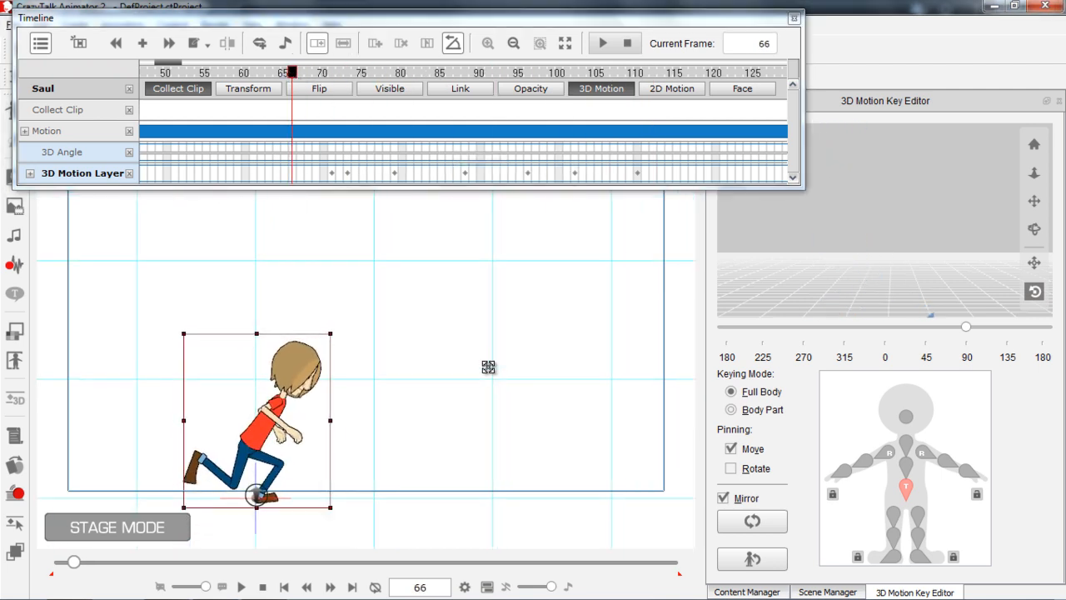
{"action": "left_click", "coordinate": [283, 73]}
{"action": "key", "text": "space"}
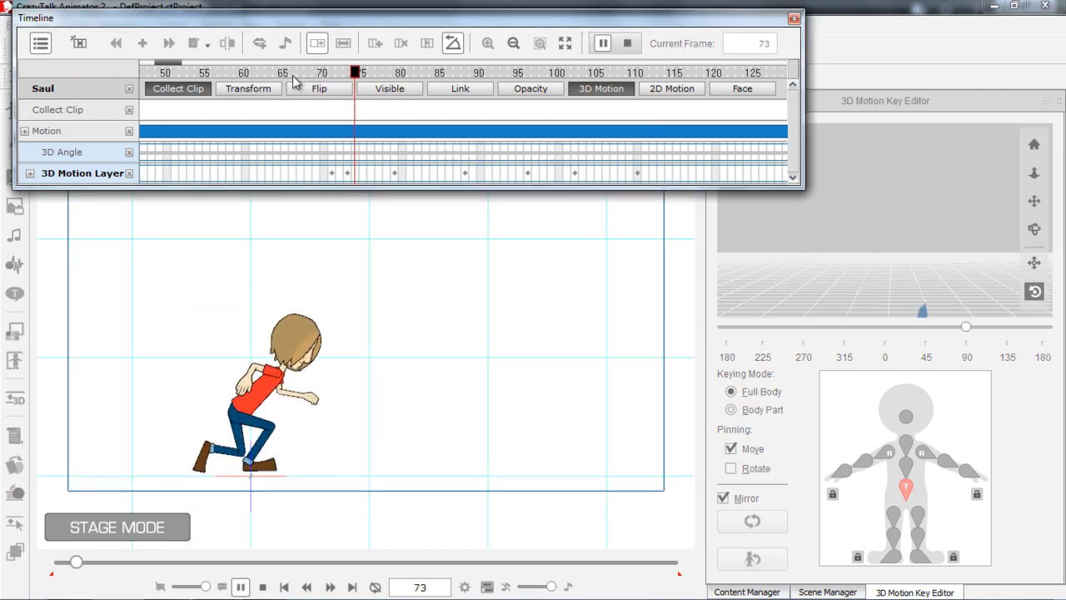
{"action": "key", "text": "space"}
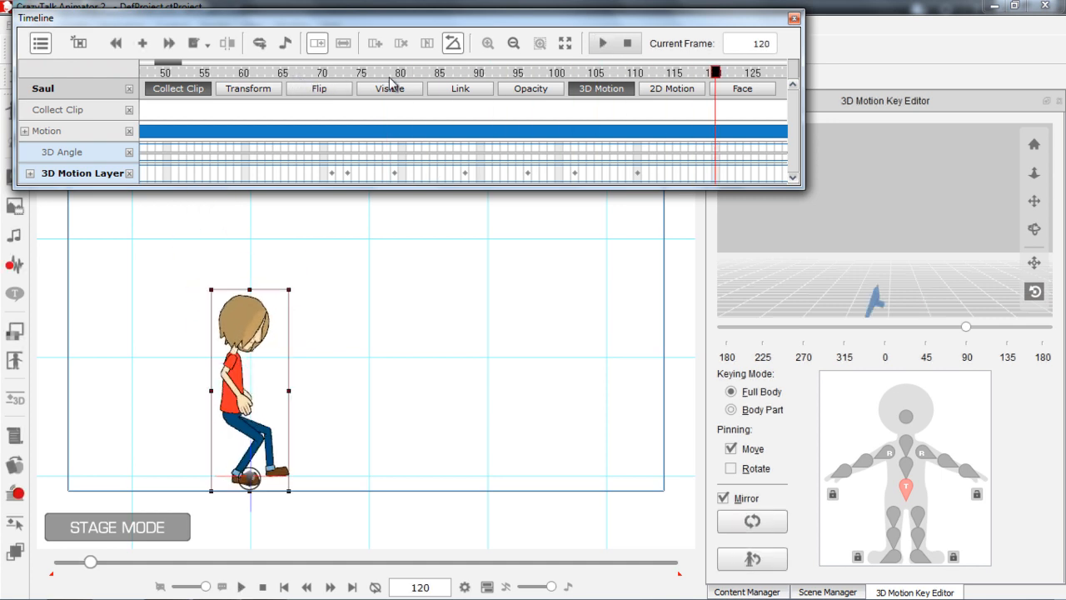
Step: At frame 97, turn off Mirror and rotate Saul's upper foot so its toe tilts up as at frame 96, fixing the sprite jitter
{"action": "left_click_drag", "start_coordinate": [470, 72], "coordinate": [529, 90]}
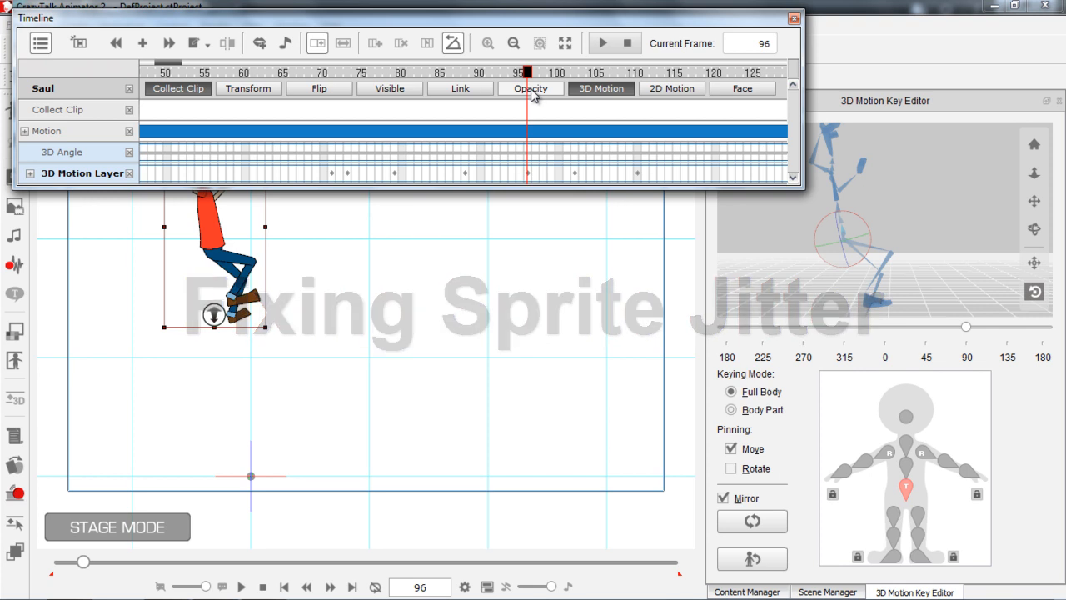
{"action": "mouse_move", "coordinate": [524, 81]}
{"action": "left_mouse_down"}
{"action": "mouse_move", "coordinate": [556, 75]}
{"action": "mouse_move", "coordinate": [535, 81]}
{"action": "left_mouse_up"}
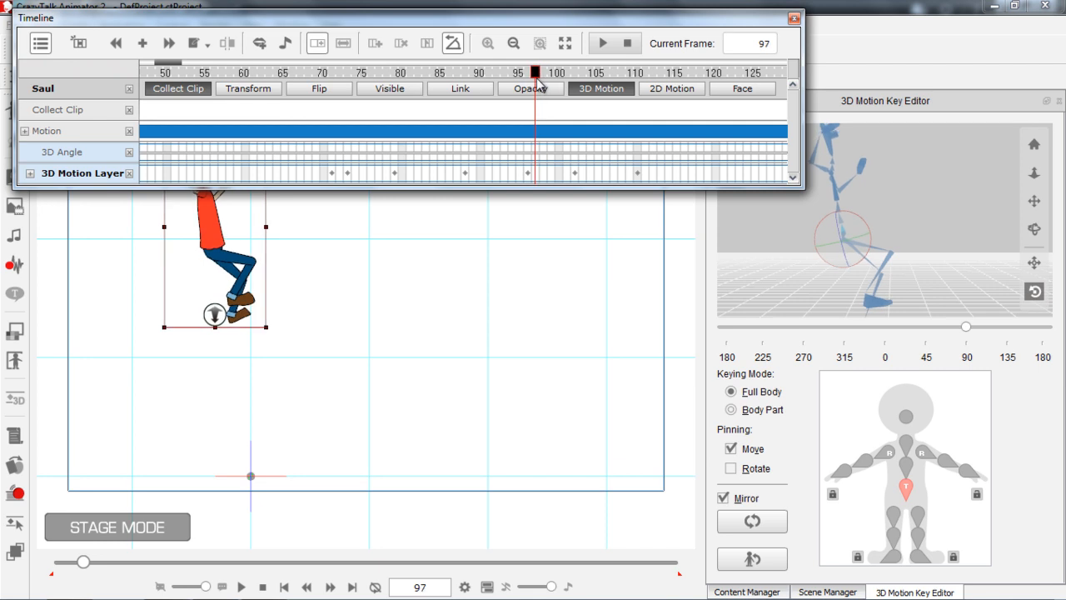
{"action": "left_click_drag", "start_coordinate": [918, 292], "coordinate": [857, 275]}
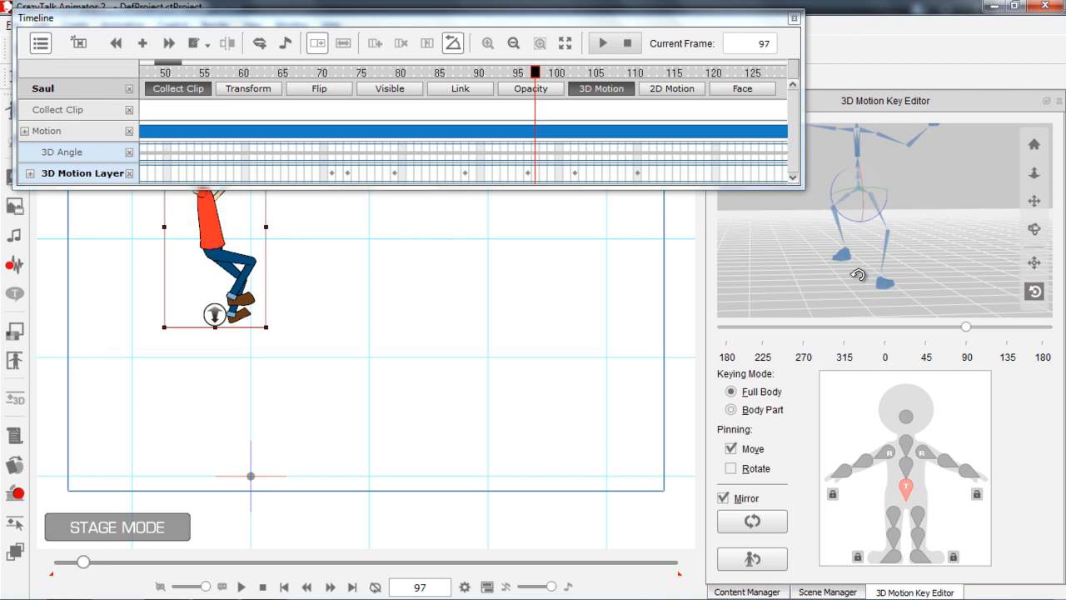
{"action": "left_click", "coordinate": [844, 255]}
{"action": "left_click_drag", "start_coordinate": [849, 243], "coordinate": [860, 242]}
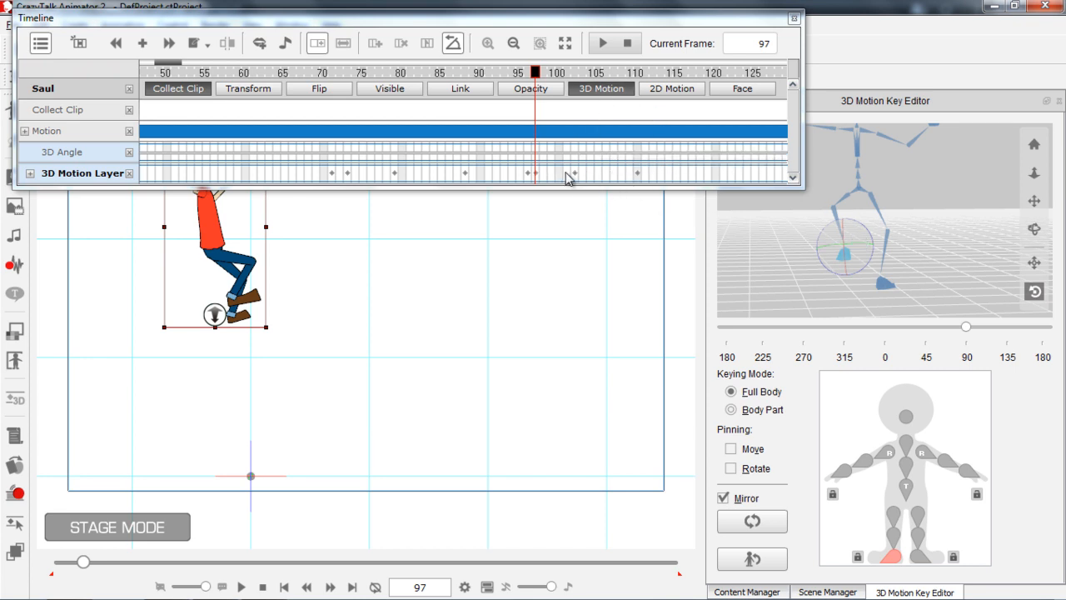
{"action": "left_click", "coordinate": [536, 174]}
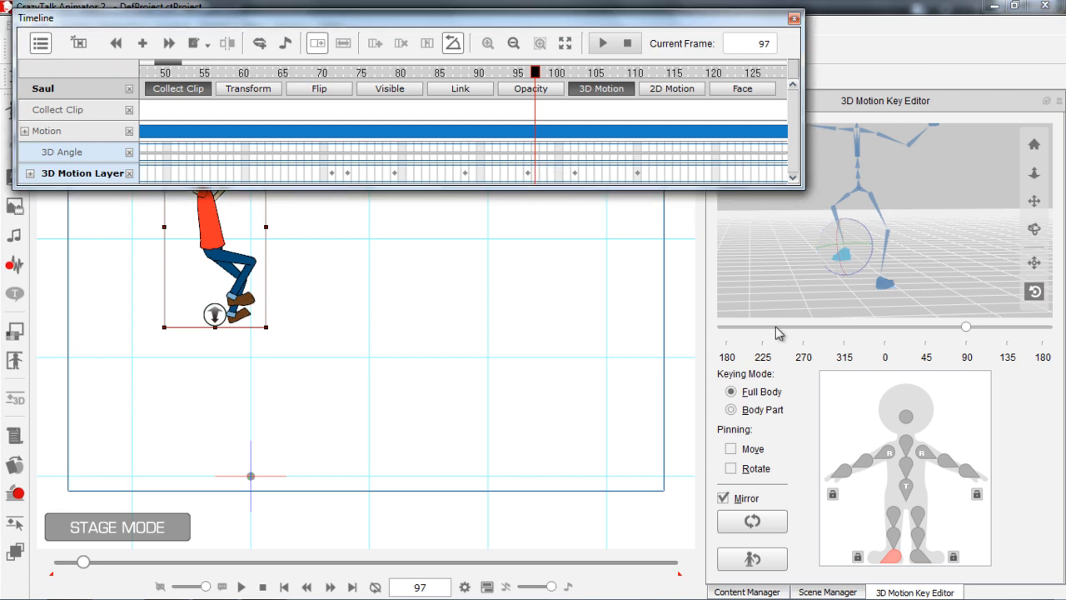
{"action": "left_click", "coordinate": [723, 498]}
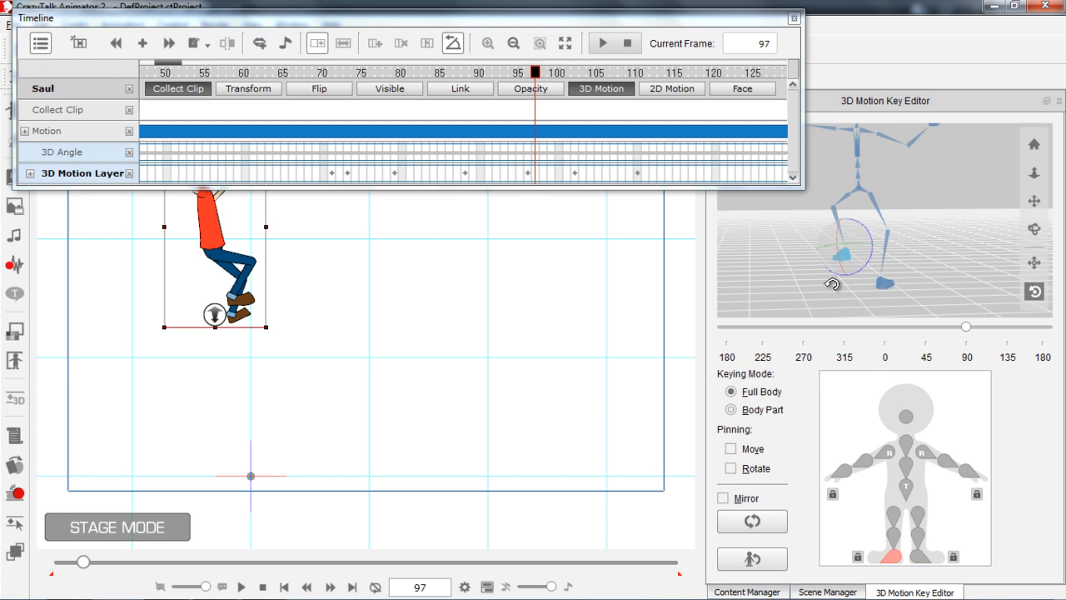
{"action": "left_click_drag", "start_coordinate": [849, 246], "coordinate": [854, 244]}
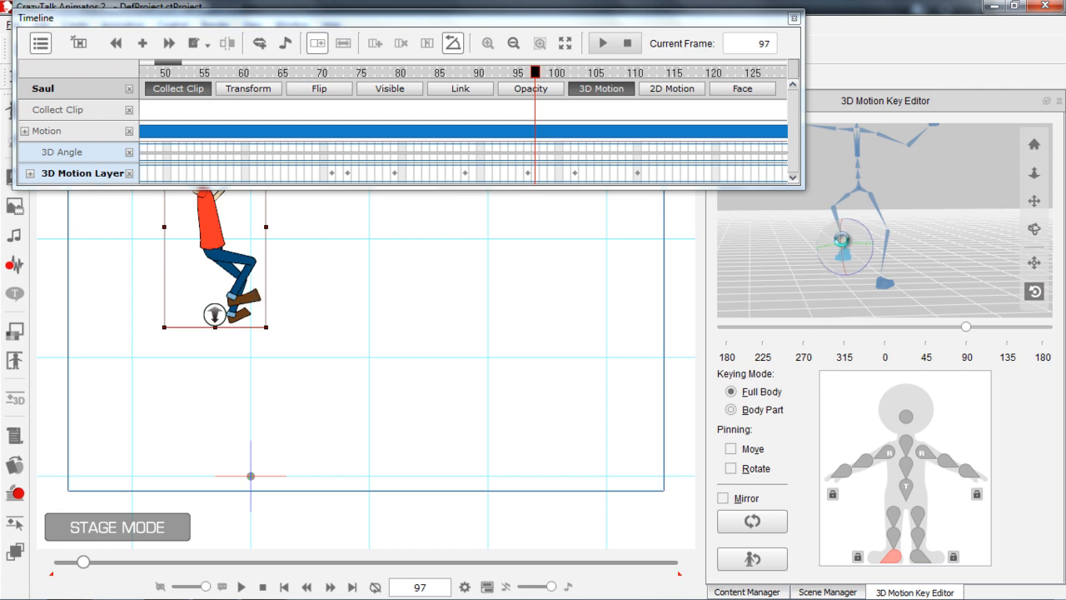
Step: Play the motion from frame 65 past the end of the clip to check the corrected foot
{"action": "left_click_drag", "start_coordinate": [534, 72], "coordinate": [285, 89]}
{"action": "left_click_drag", "start_coordinate": [174, 63], "coordinate": [142, 67]}
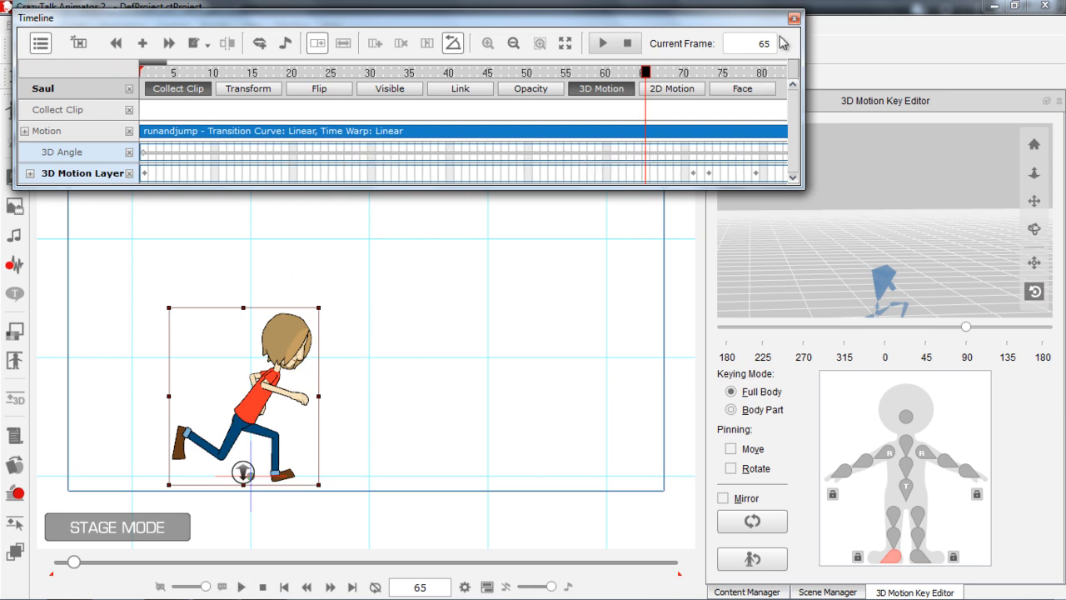
{"action": "left_click_drag", "start_coordinate": [757, 25], "coordinate": [753, 16]}
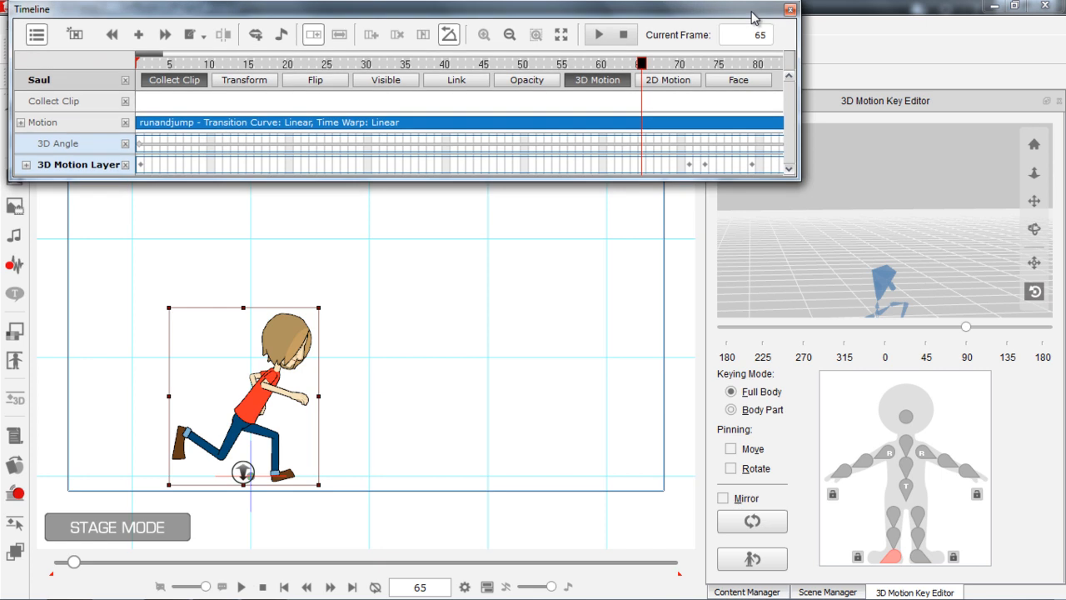
{"action": "left_click", "coordinate": [248, 587]}
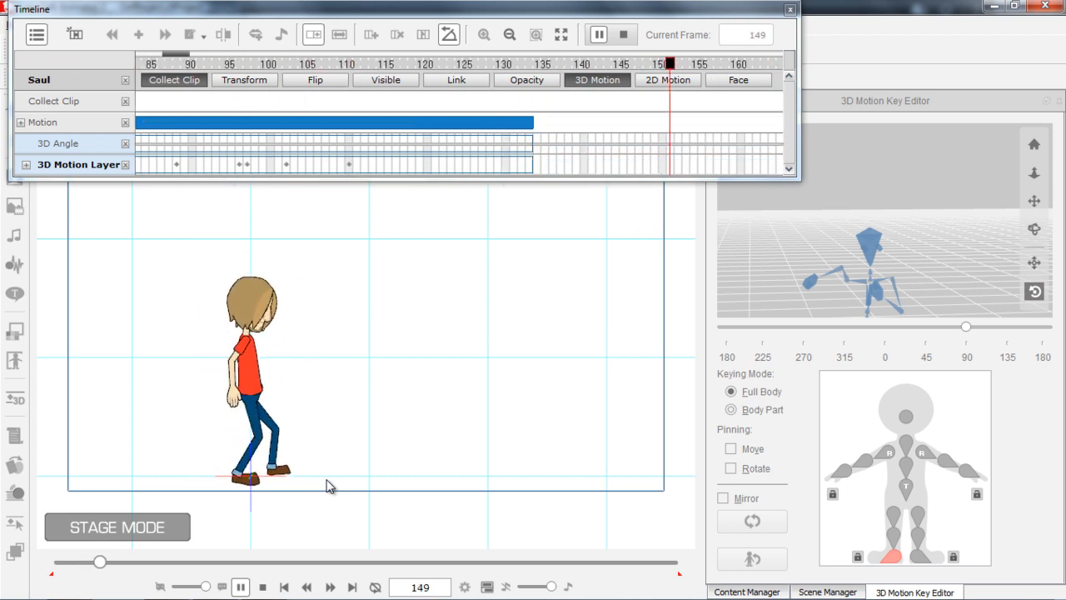
{"action": "key", "text": "space"}
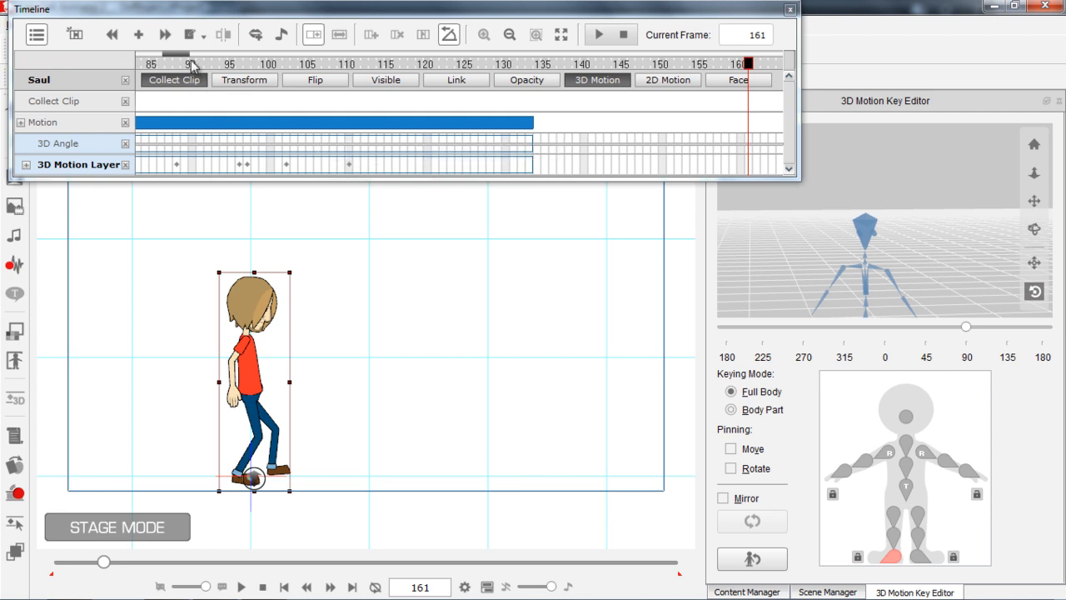
Step: Flatten the runandjump motion clip on Saul's Motion track into a single clip
{"action": "mouse_move", "coordinate": [179, 59]}
{"action": "left_mouse_down"}
{"action": "mouse_move", "coordinate": [158, 56]}
{"action": "mouse_move", "coordinate": [218, 55]}
{"action": "mouse_move", "coordinate": [196, 55]}
{"action": "left_mouse_up"}
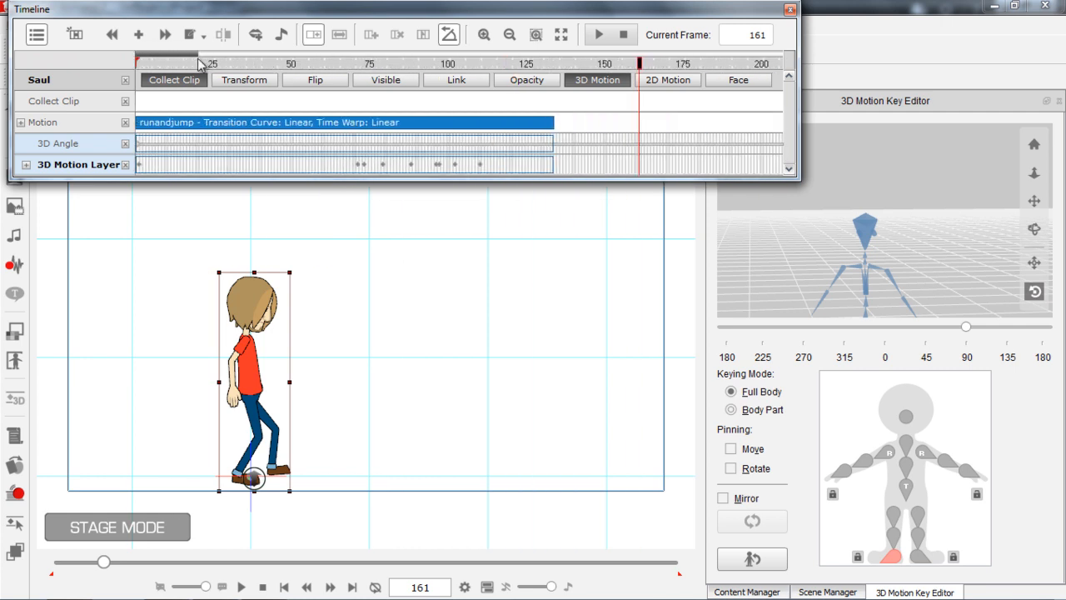
{"action": "left_click", "coordinate": [295, 127]}
{"action": "right_click", "coordinate": [295, 127]}
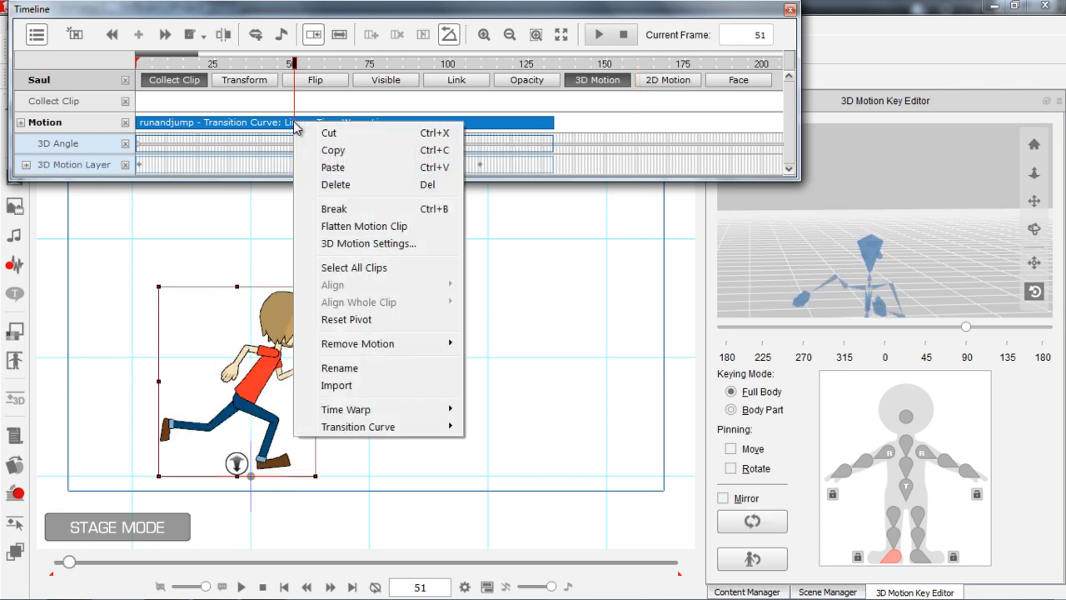
{"action": "left_click", "coordinate": [370, 228]}
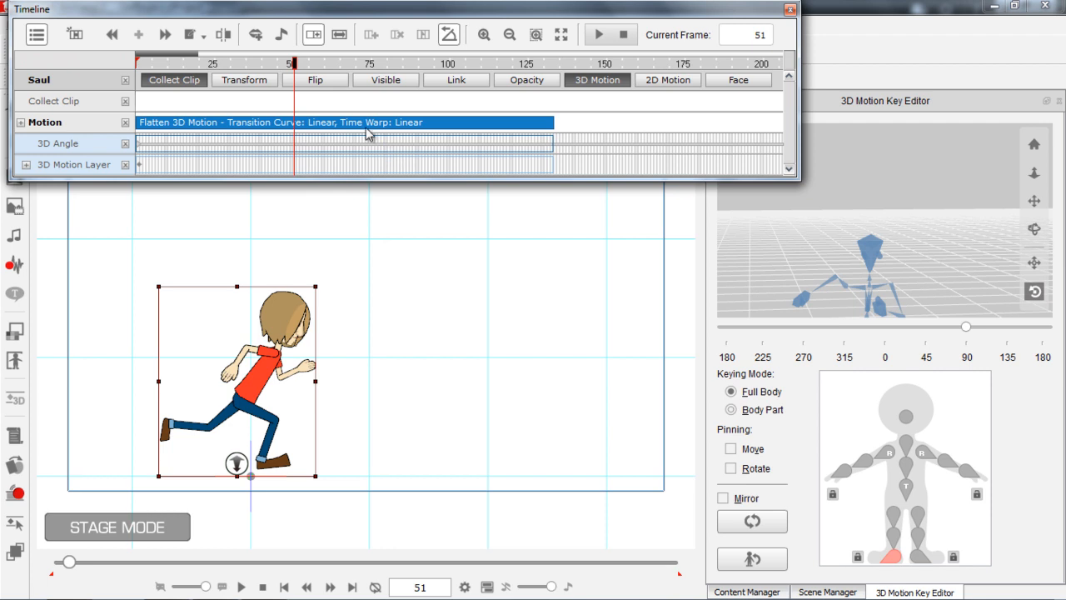
Step: Play the flattened motion clip from frame 1 through its end
{"action": "left_click_drag", "start_coordinate": [240, 64], "coordinate": [136, 65]}
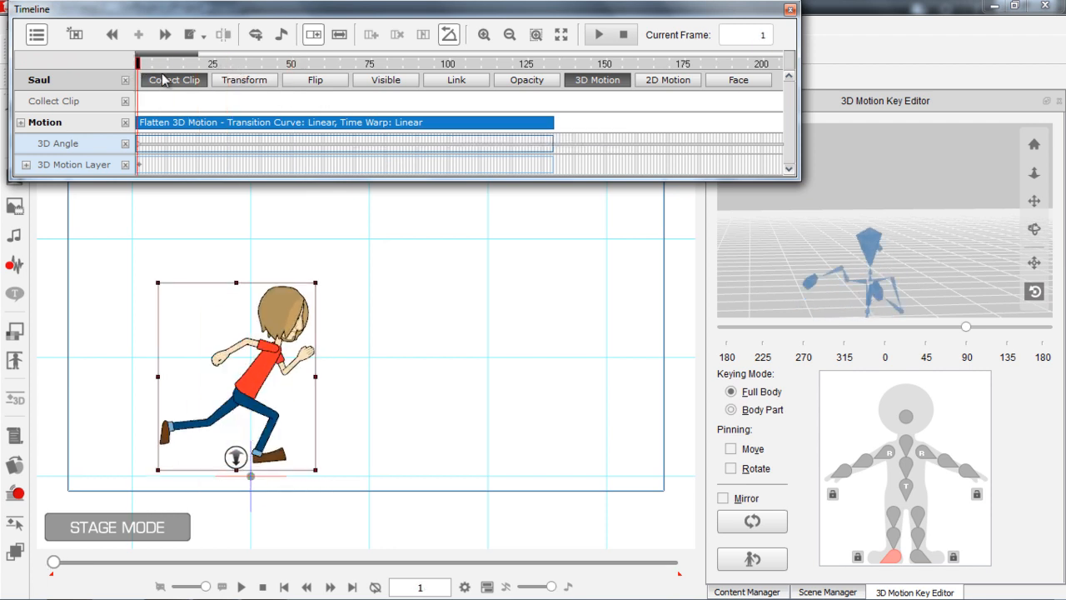
{"action": "key", "text": "space"}
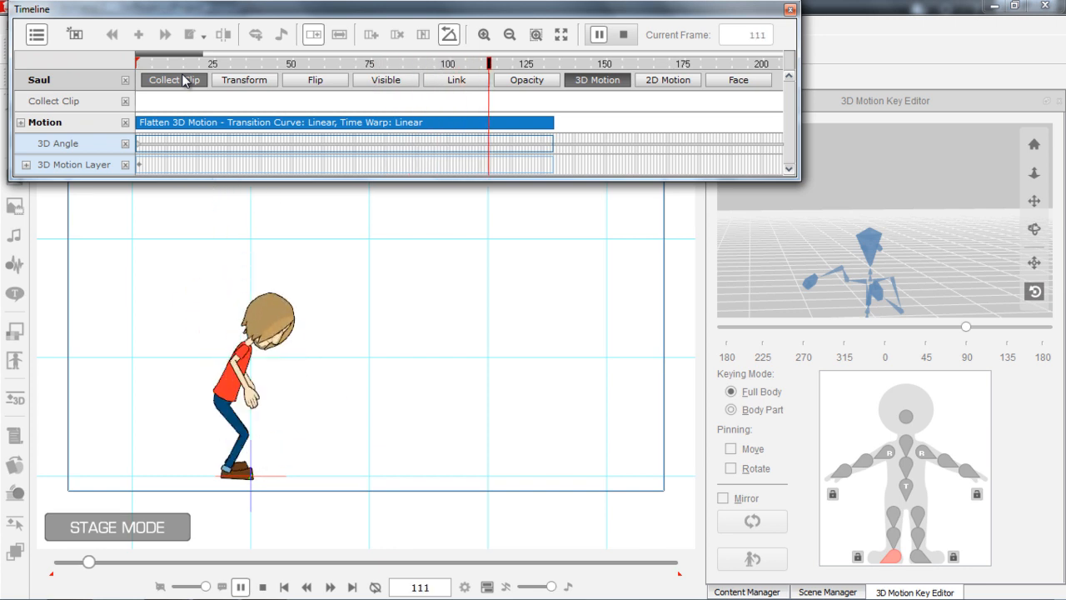
{"action": "key", "text": "space"}
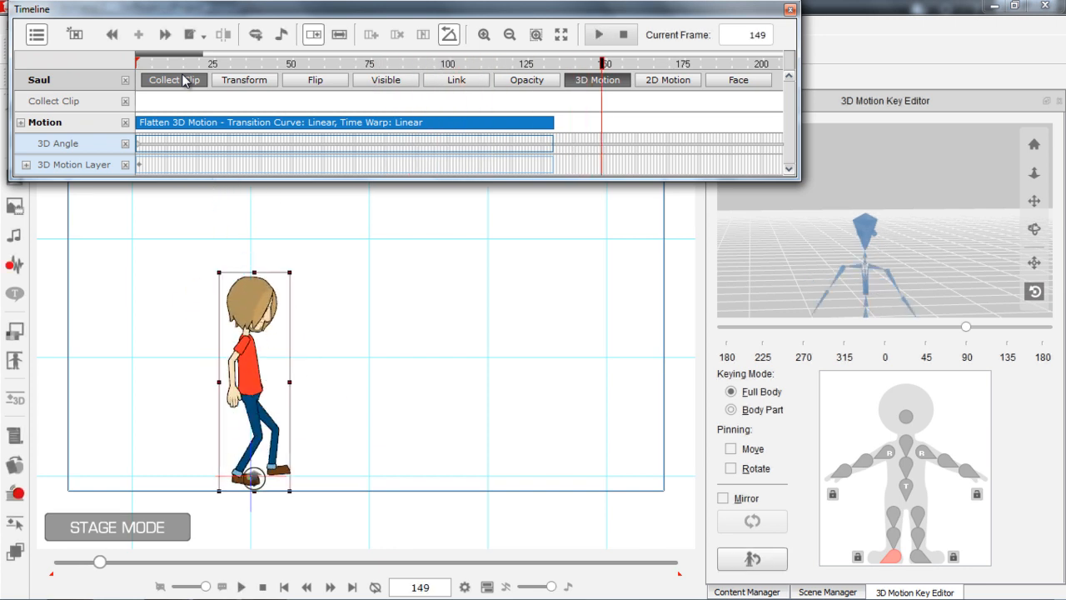